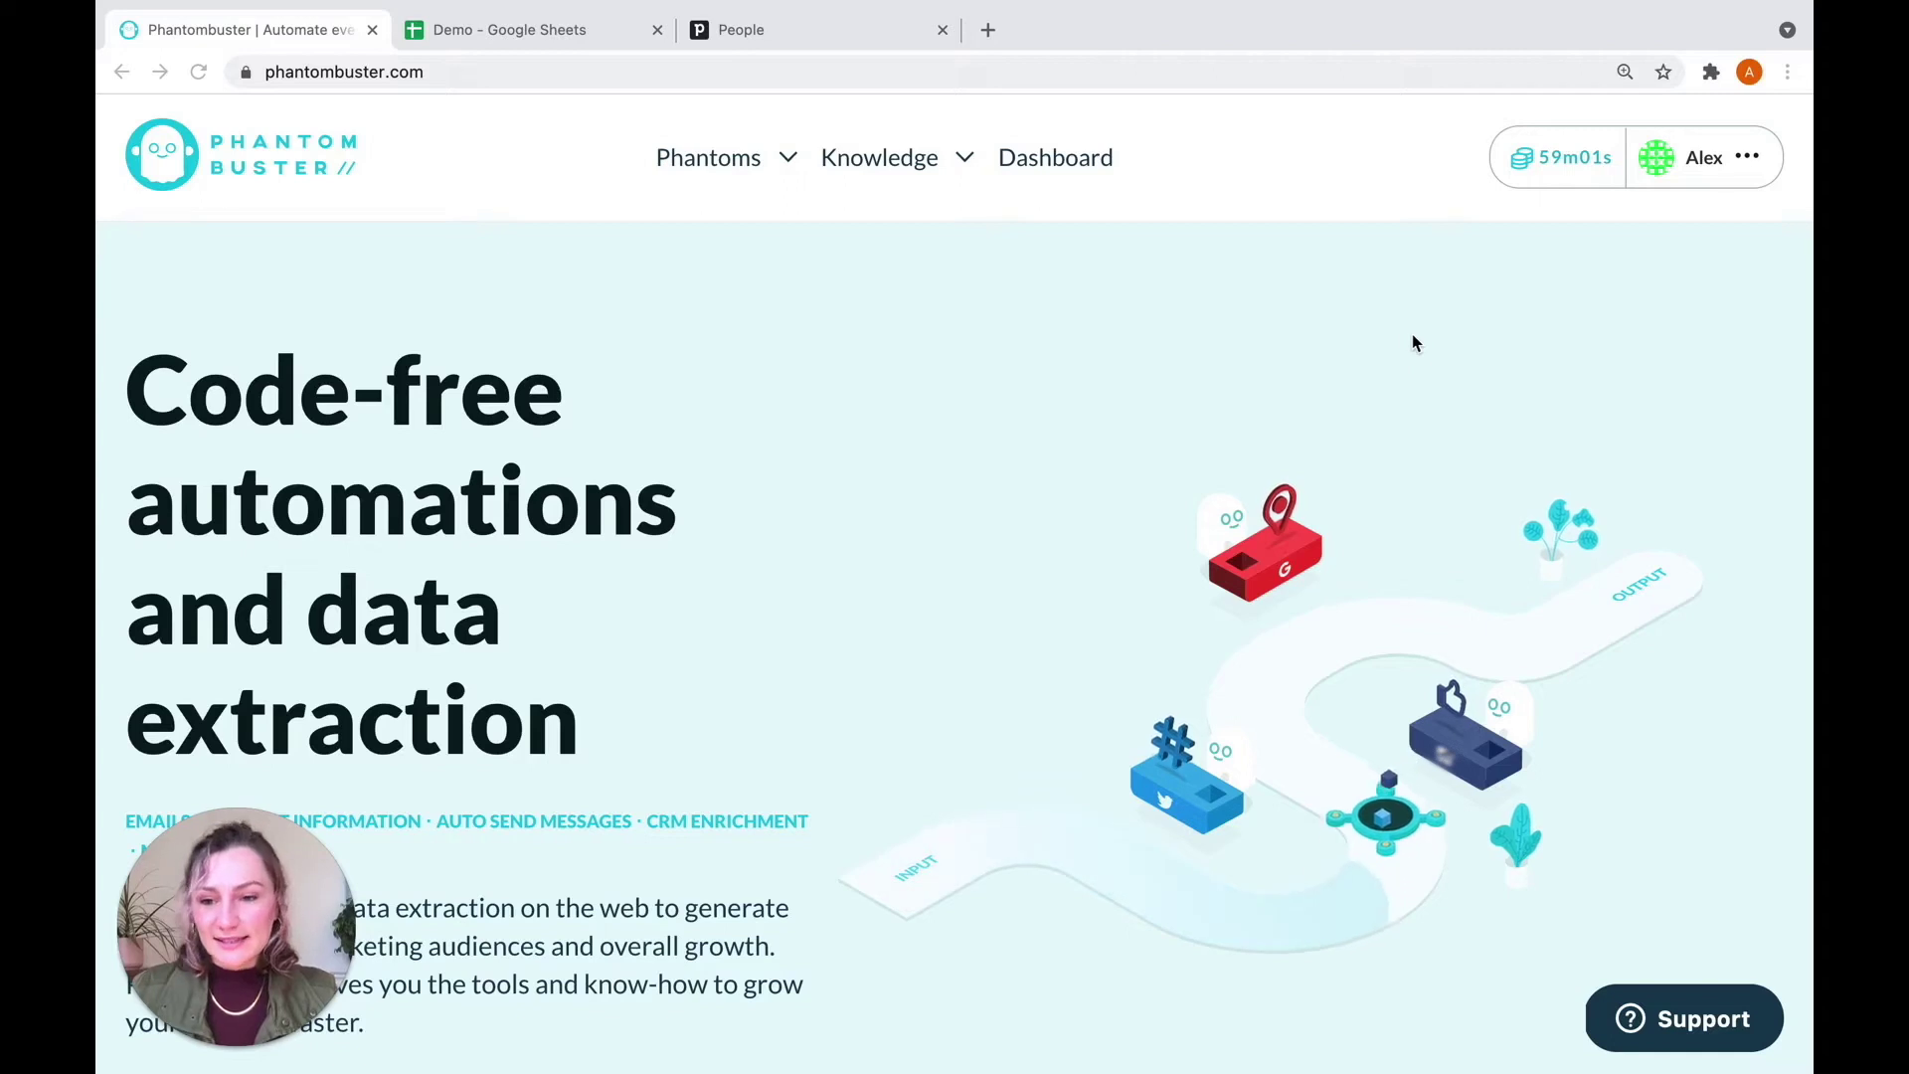
Step: Search the All categories phantom store for 'piped' and start setting up Pipedrive CRM Enricher
click(789, 160)
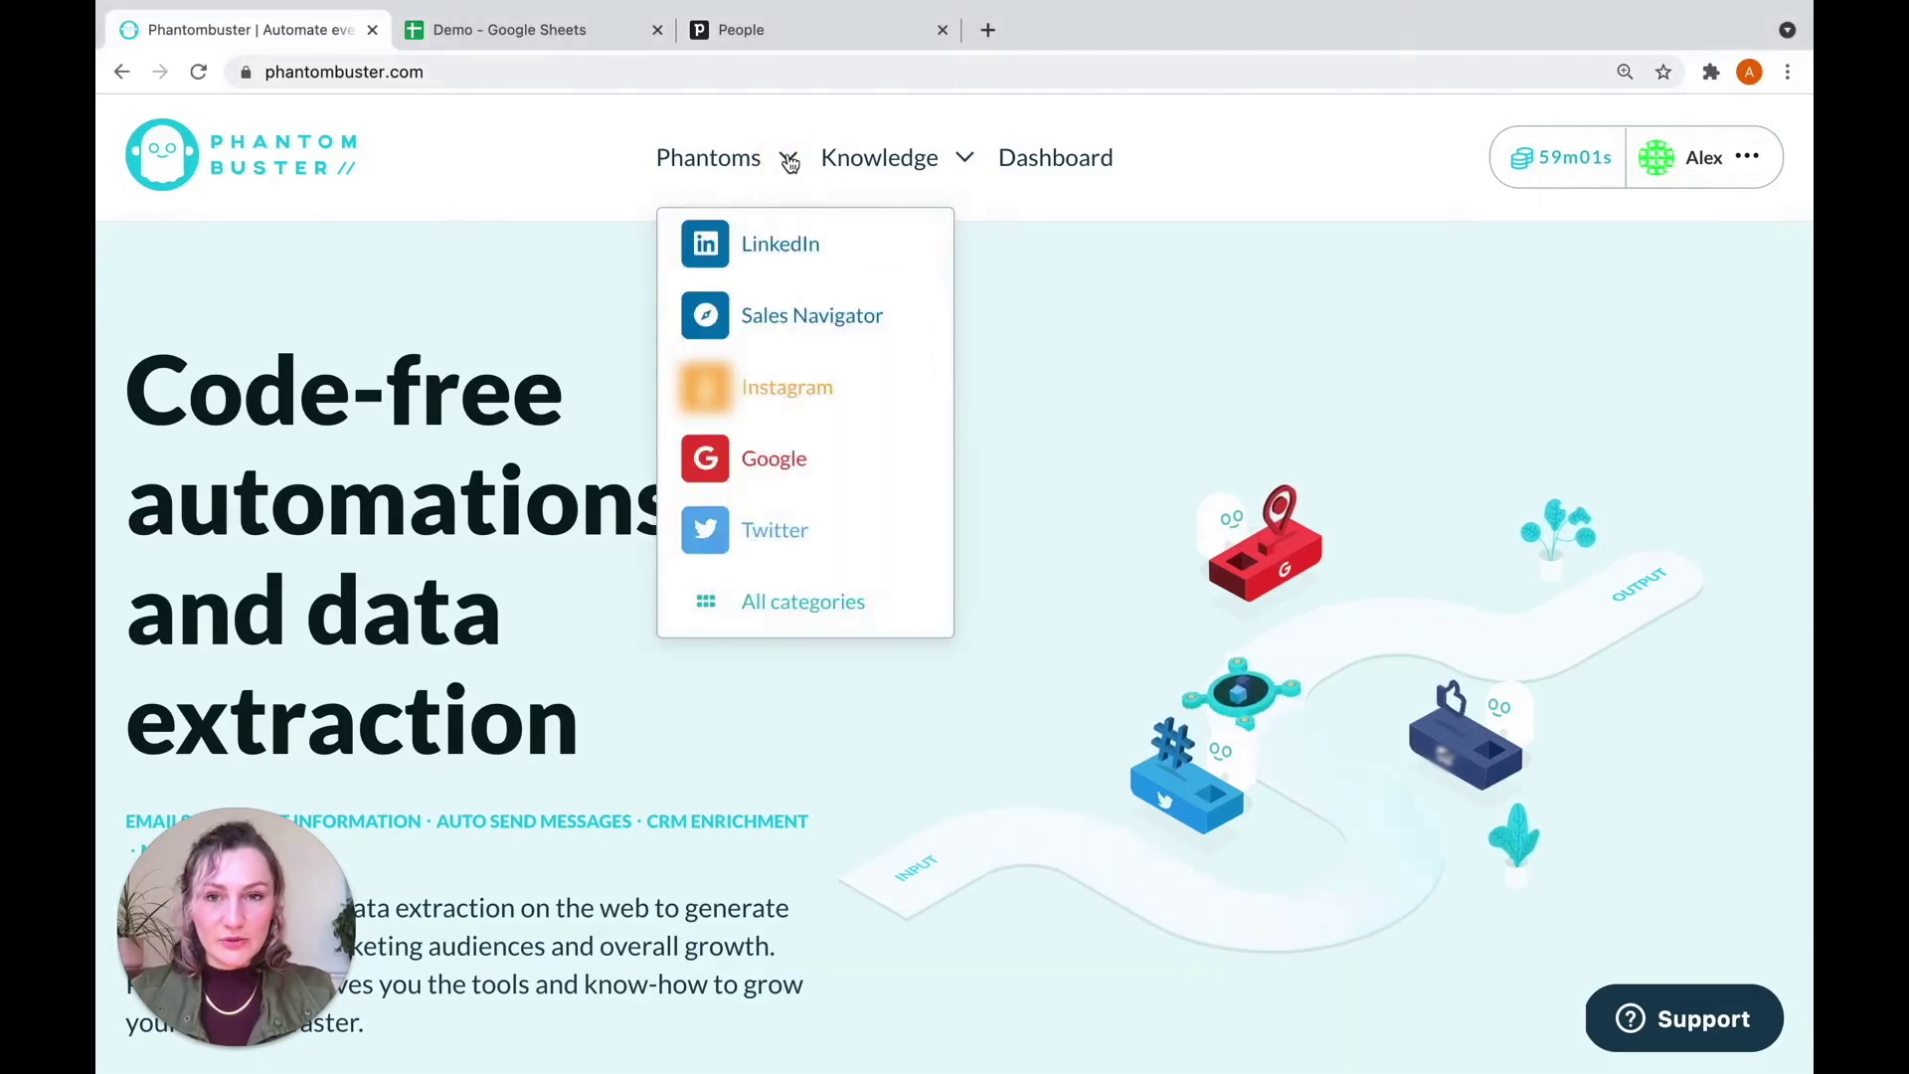
click(763, 589)
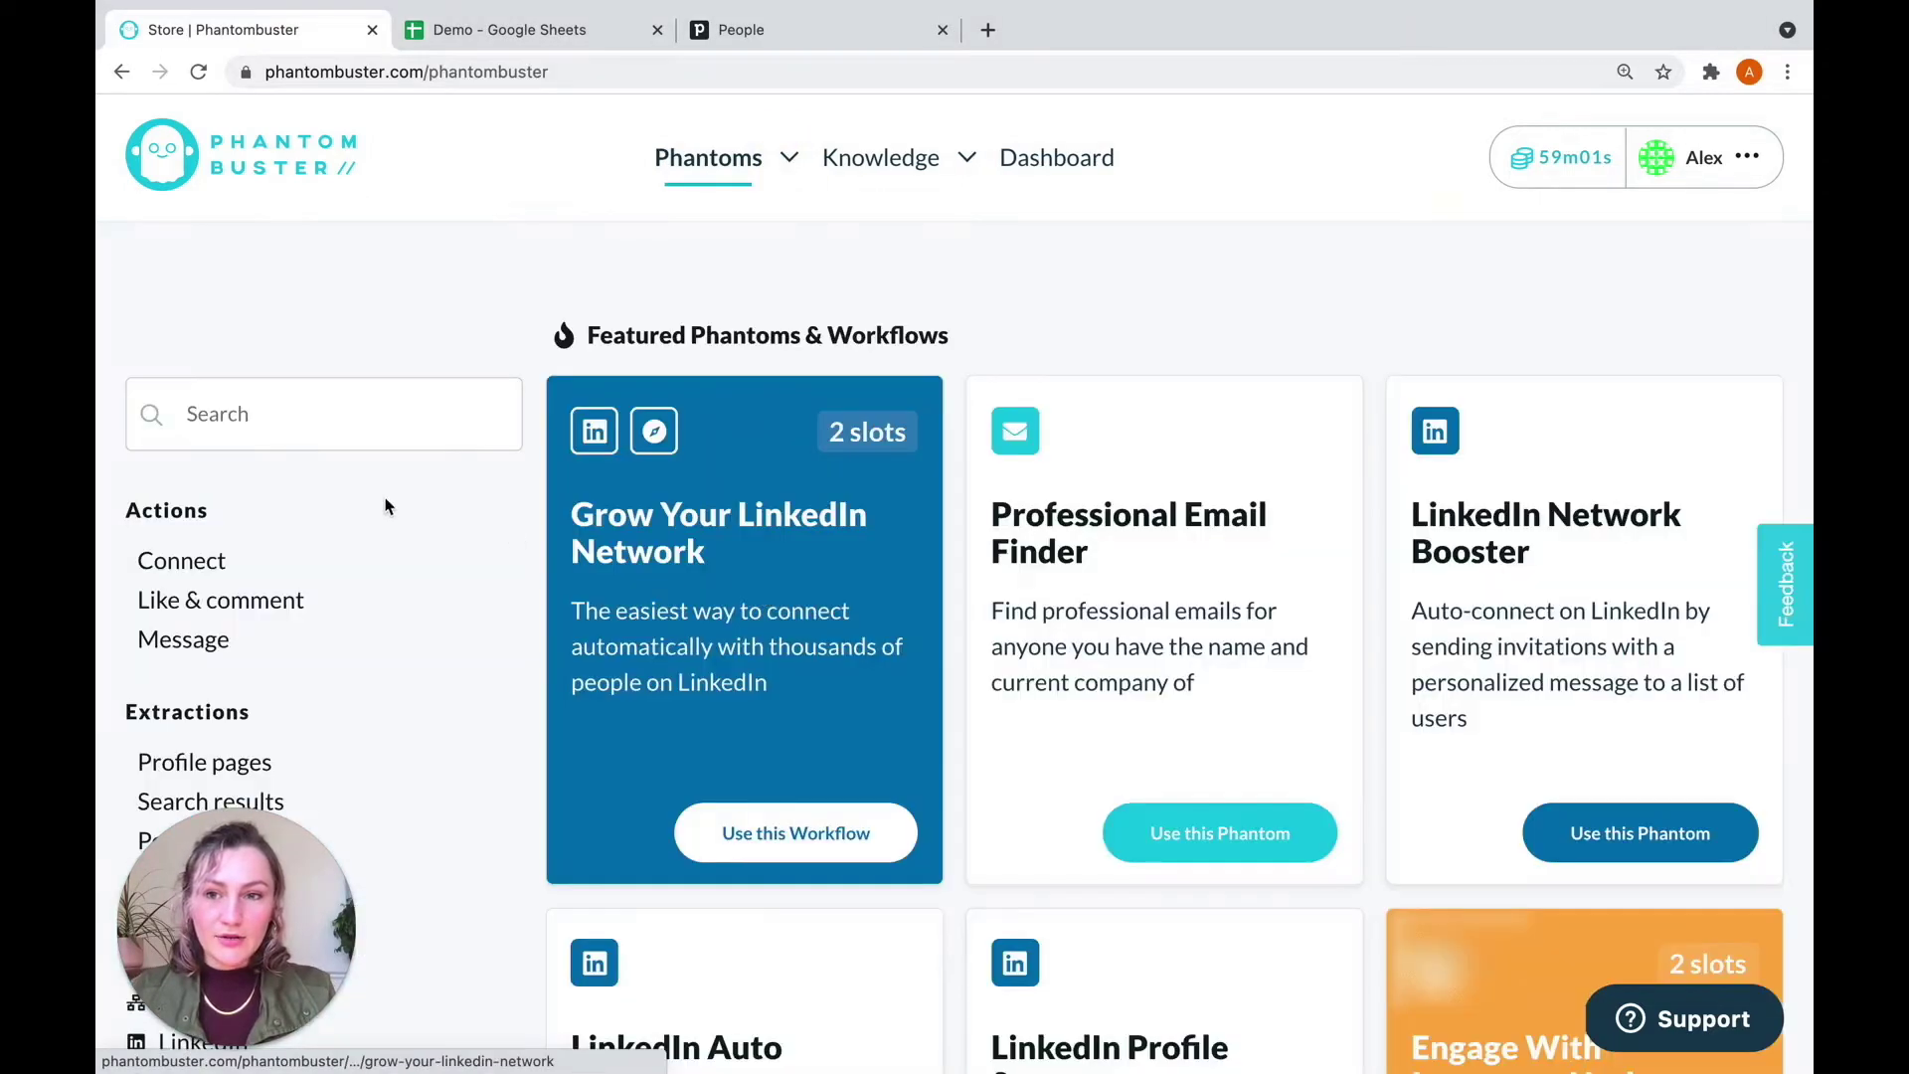
click(289, 413)
text(piped)
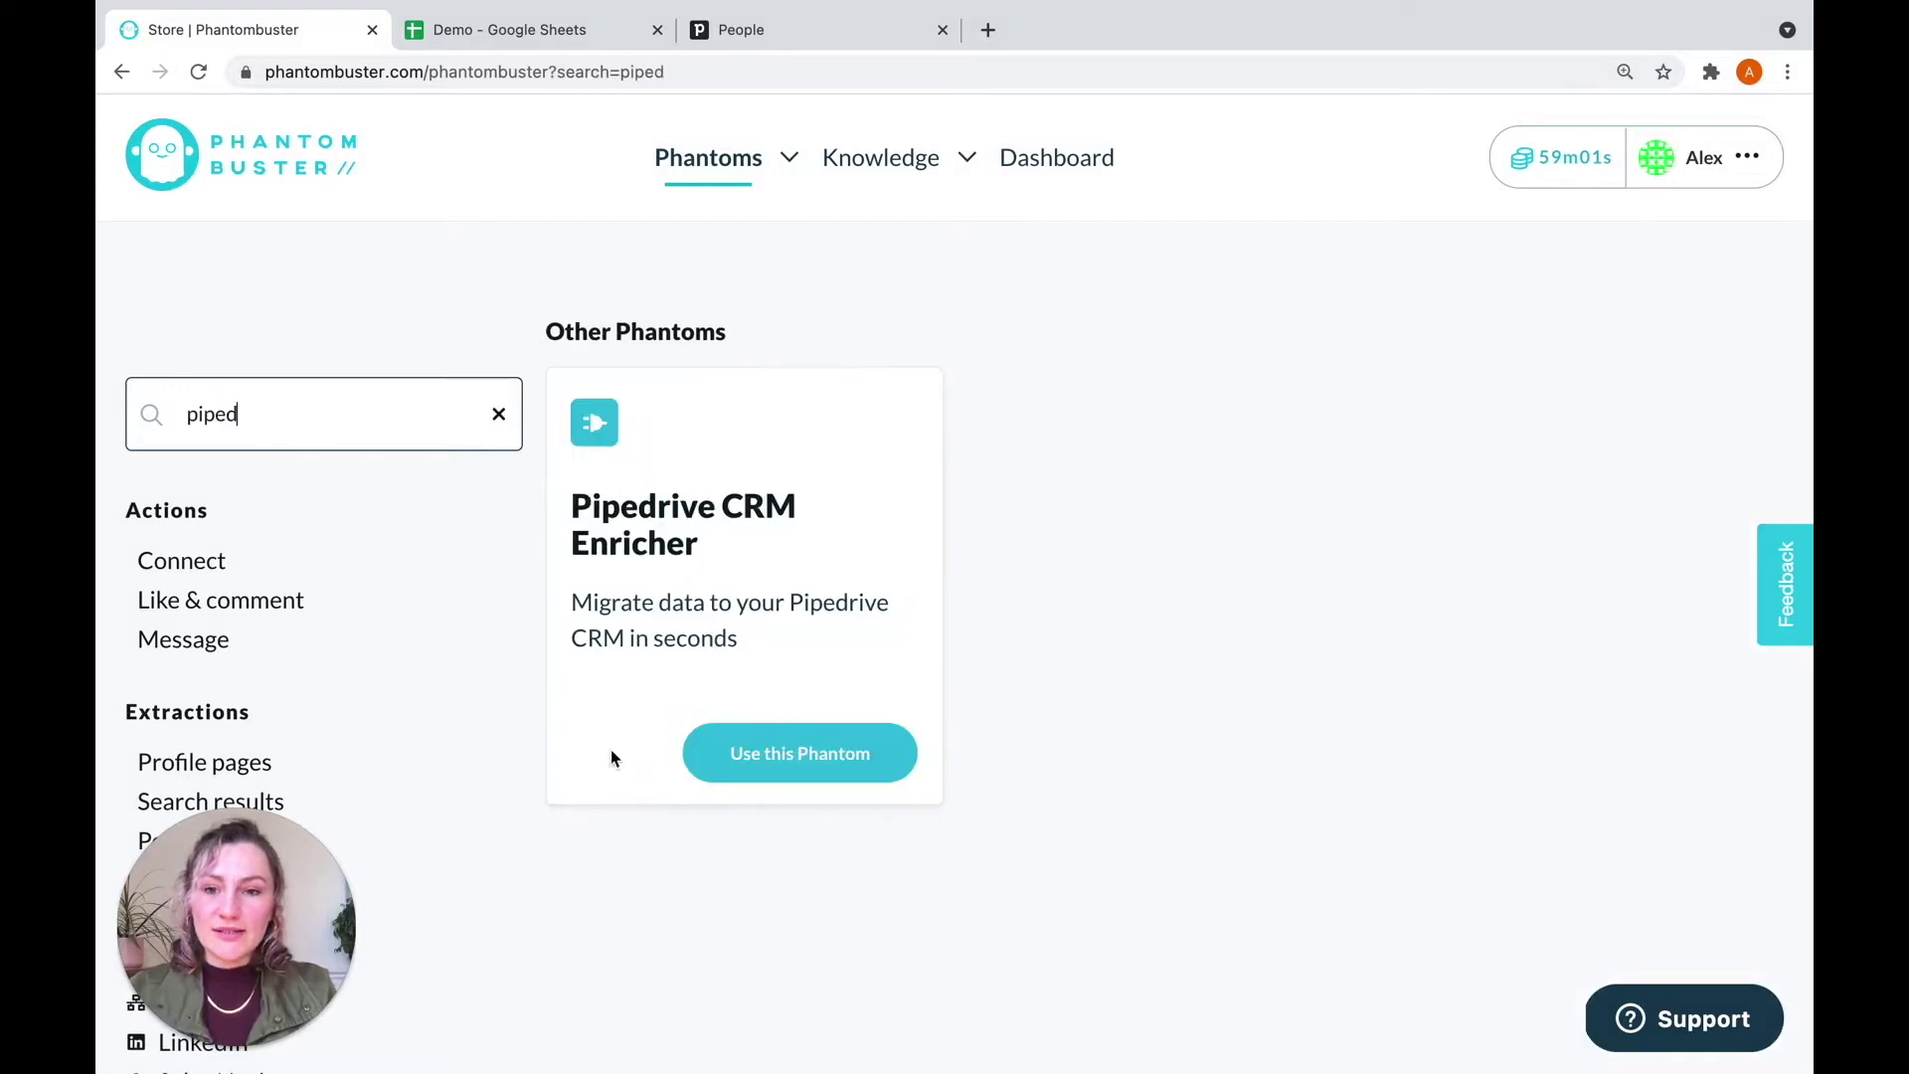
click(768, 762)
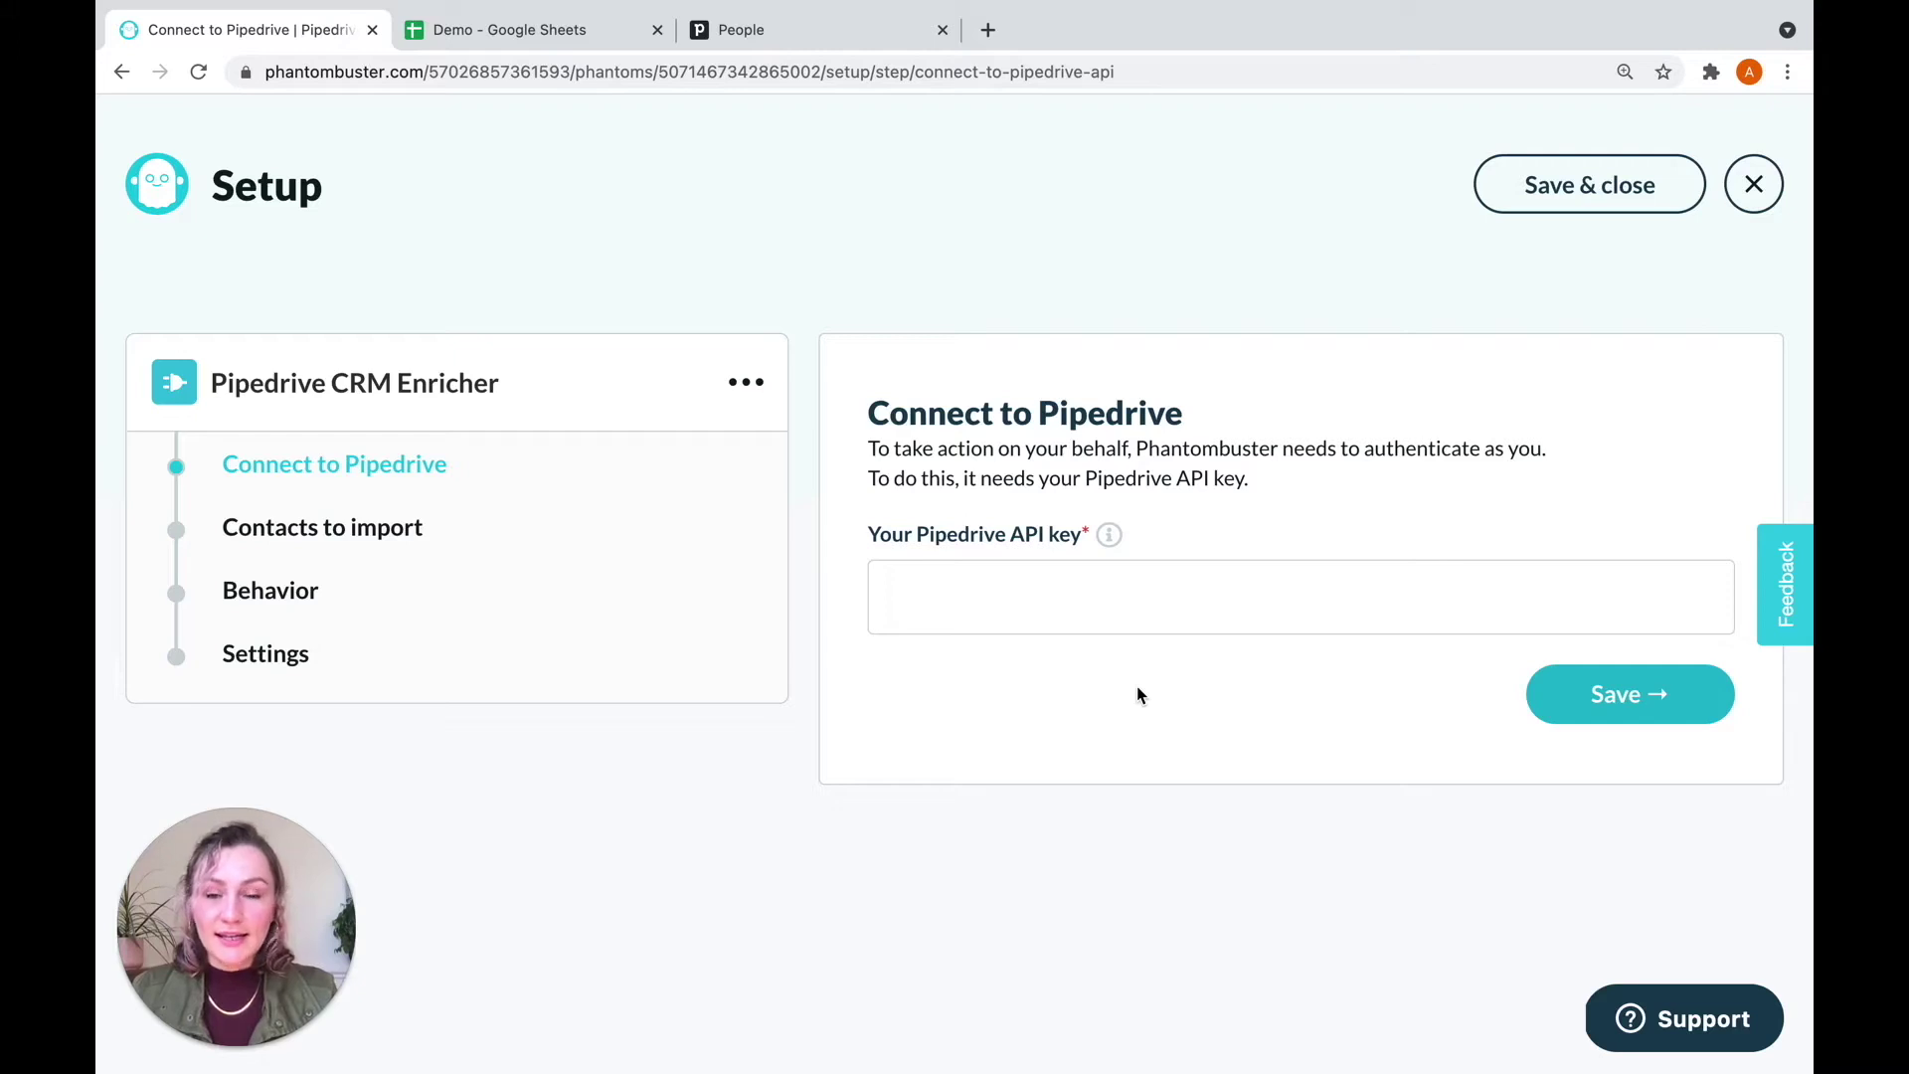
Step: Copy the personal API token from Pipedrive's Personal preferences > API settings page
click(849, 38)
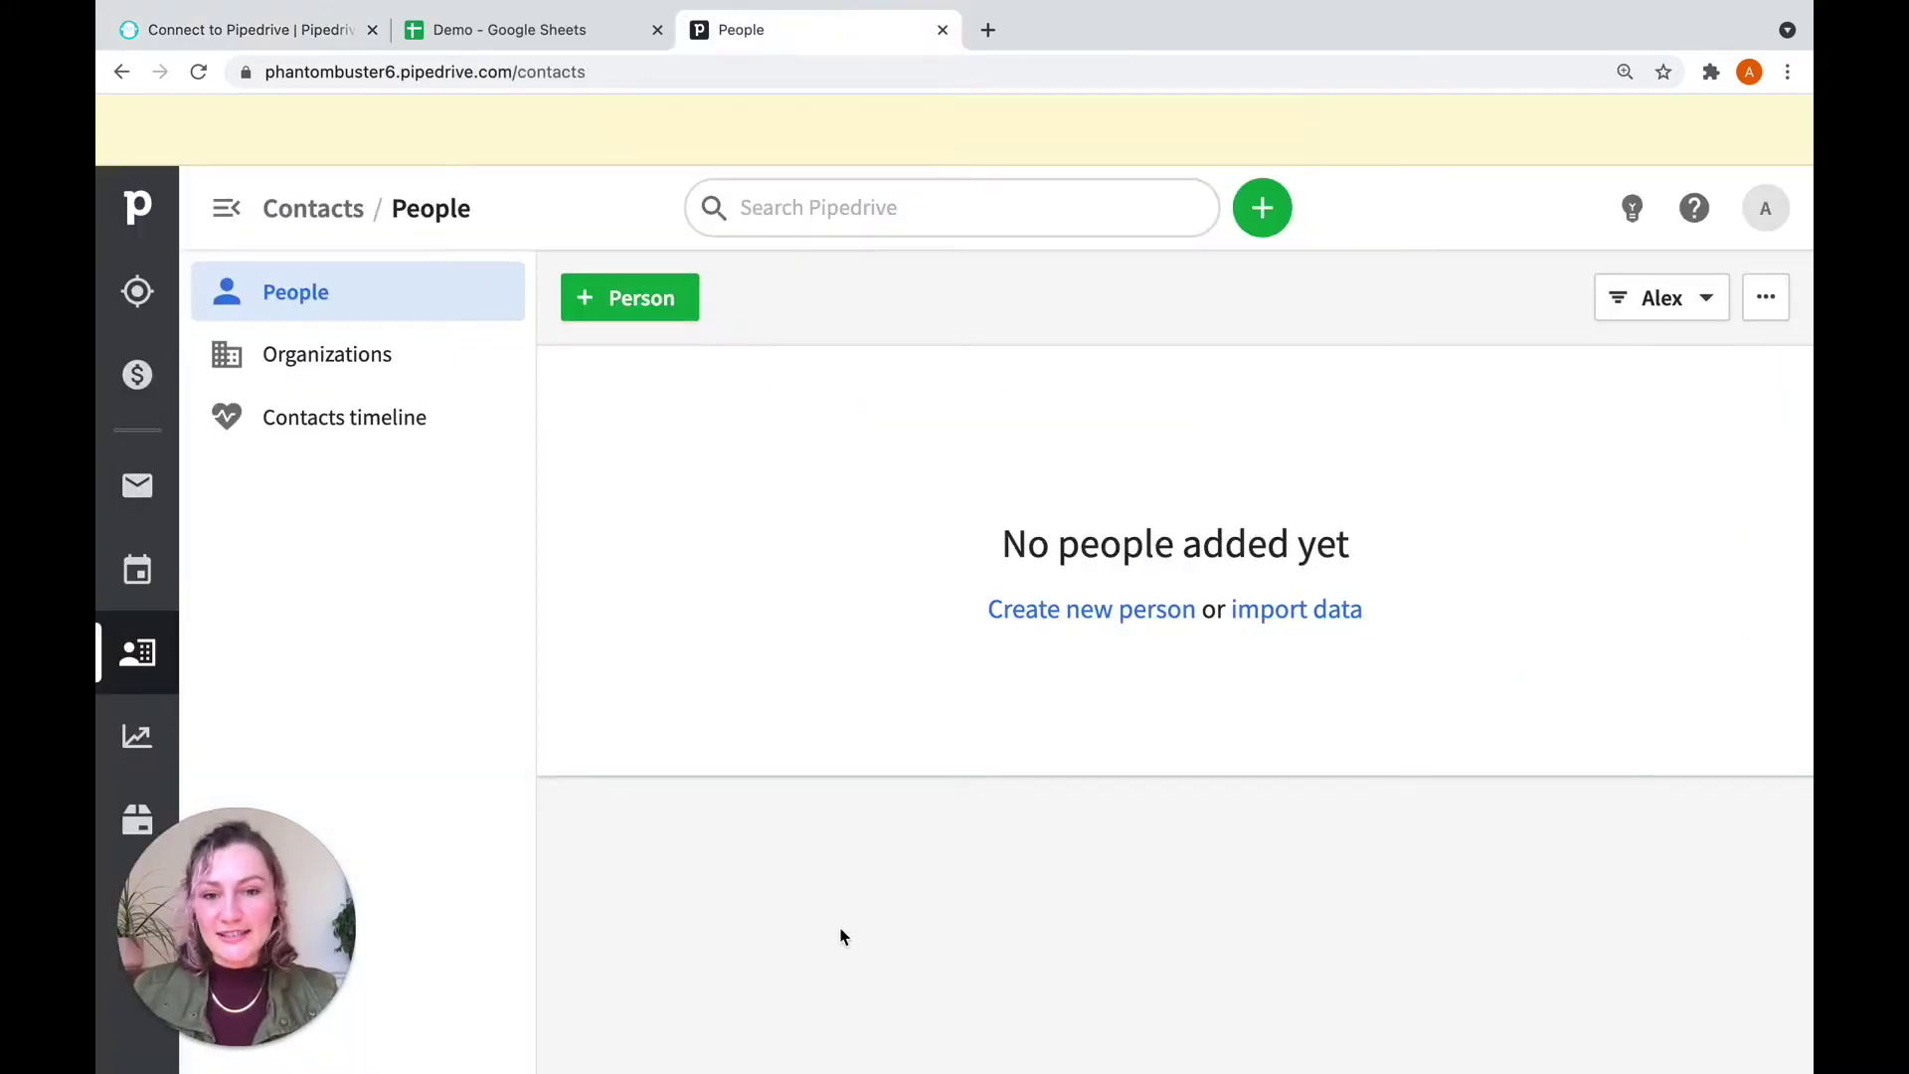
click(1764, 211)
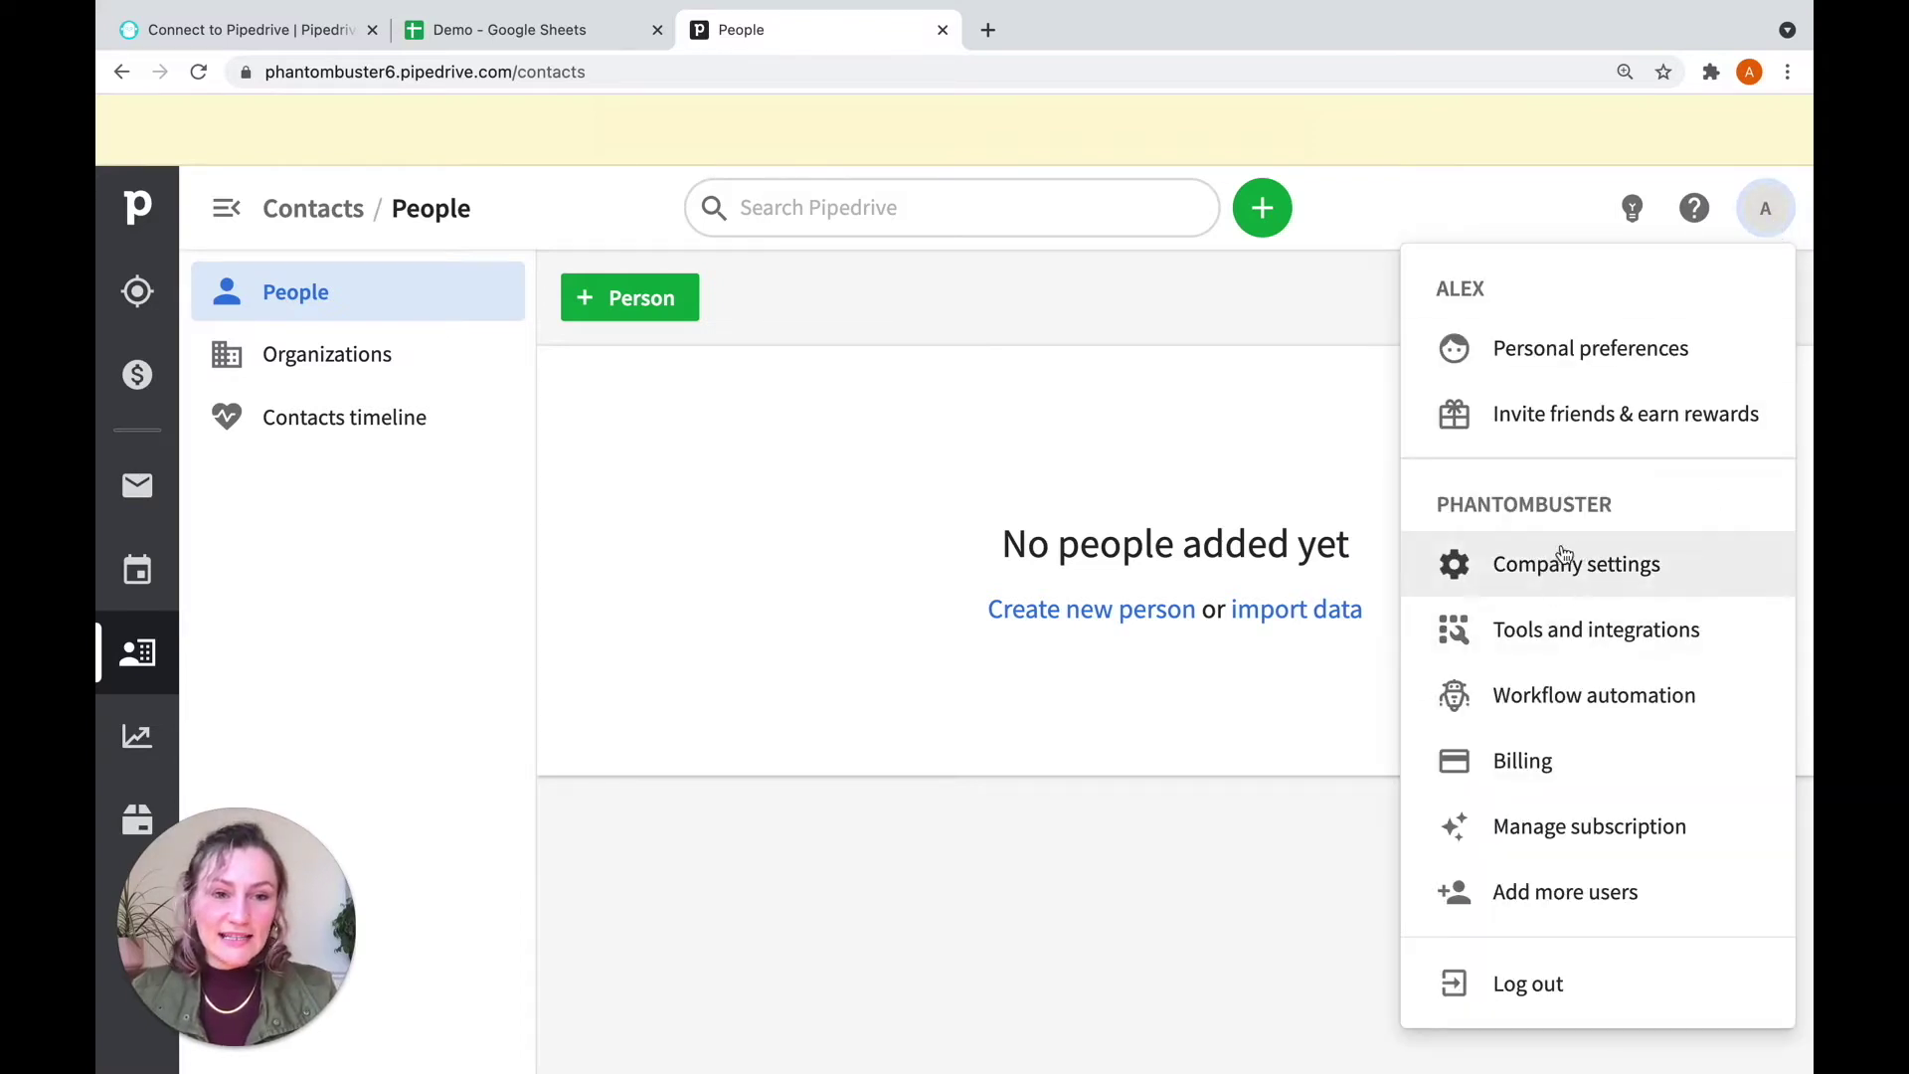
click(1576, 574)
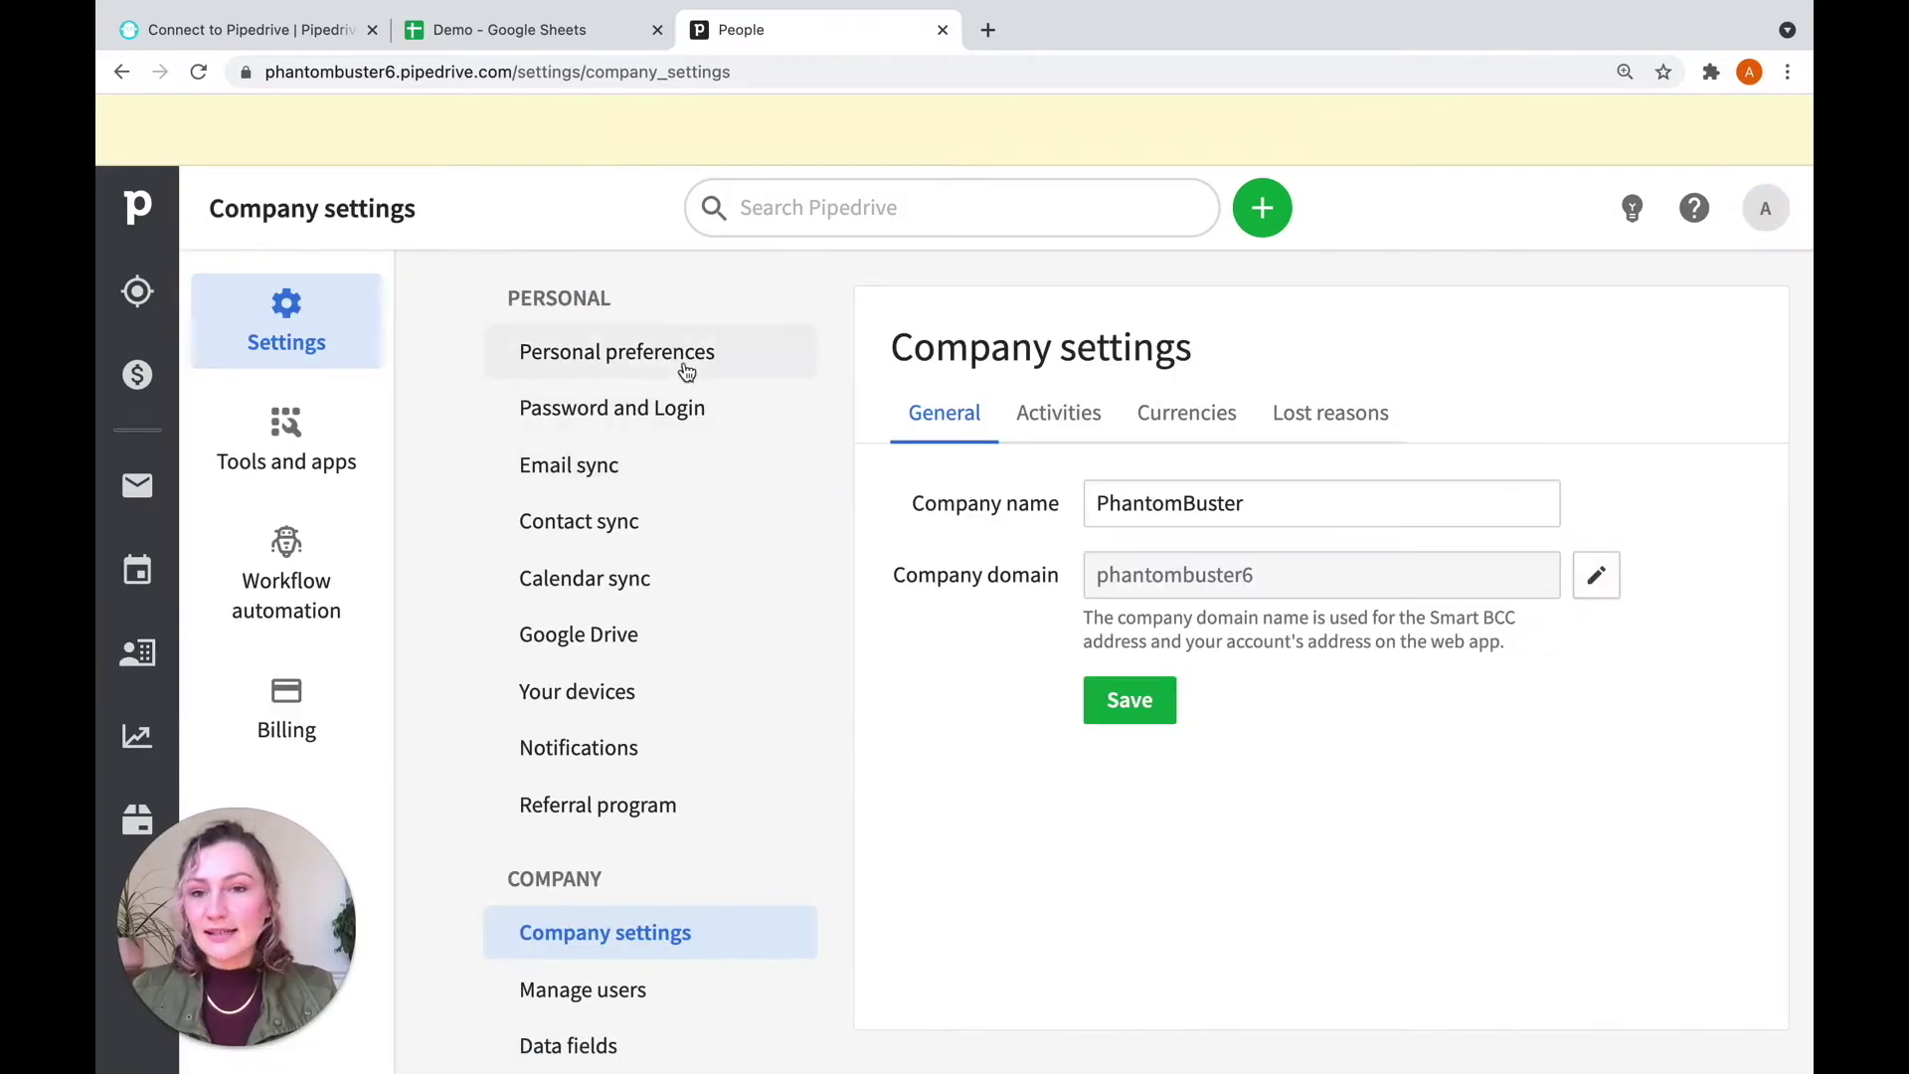
click(669, 364)
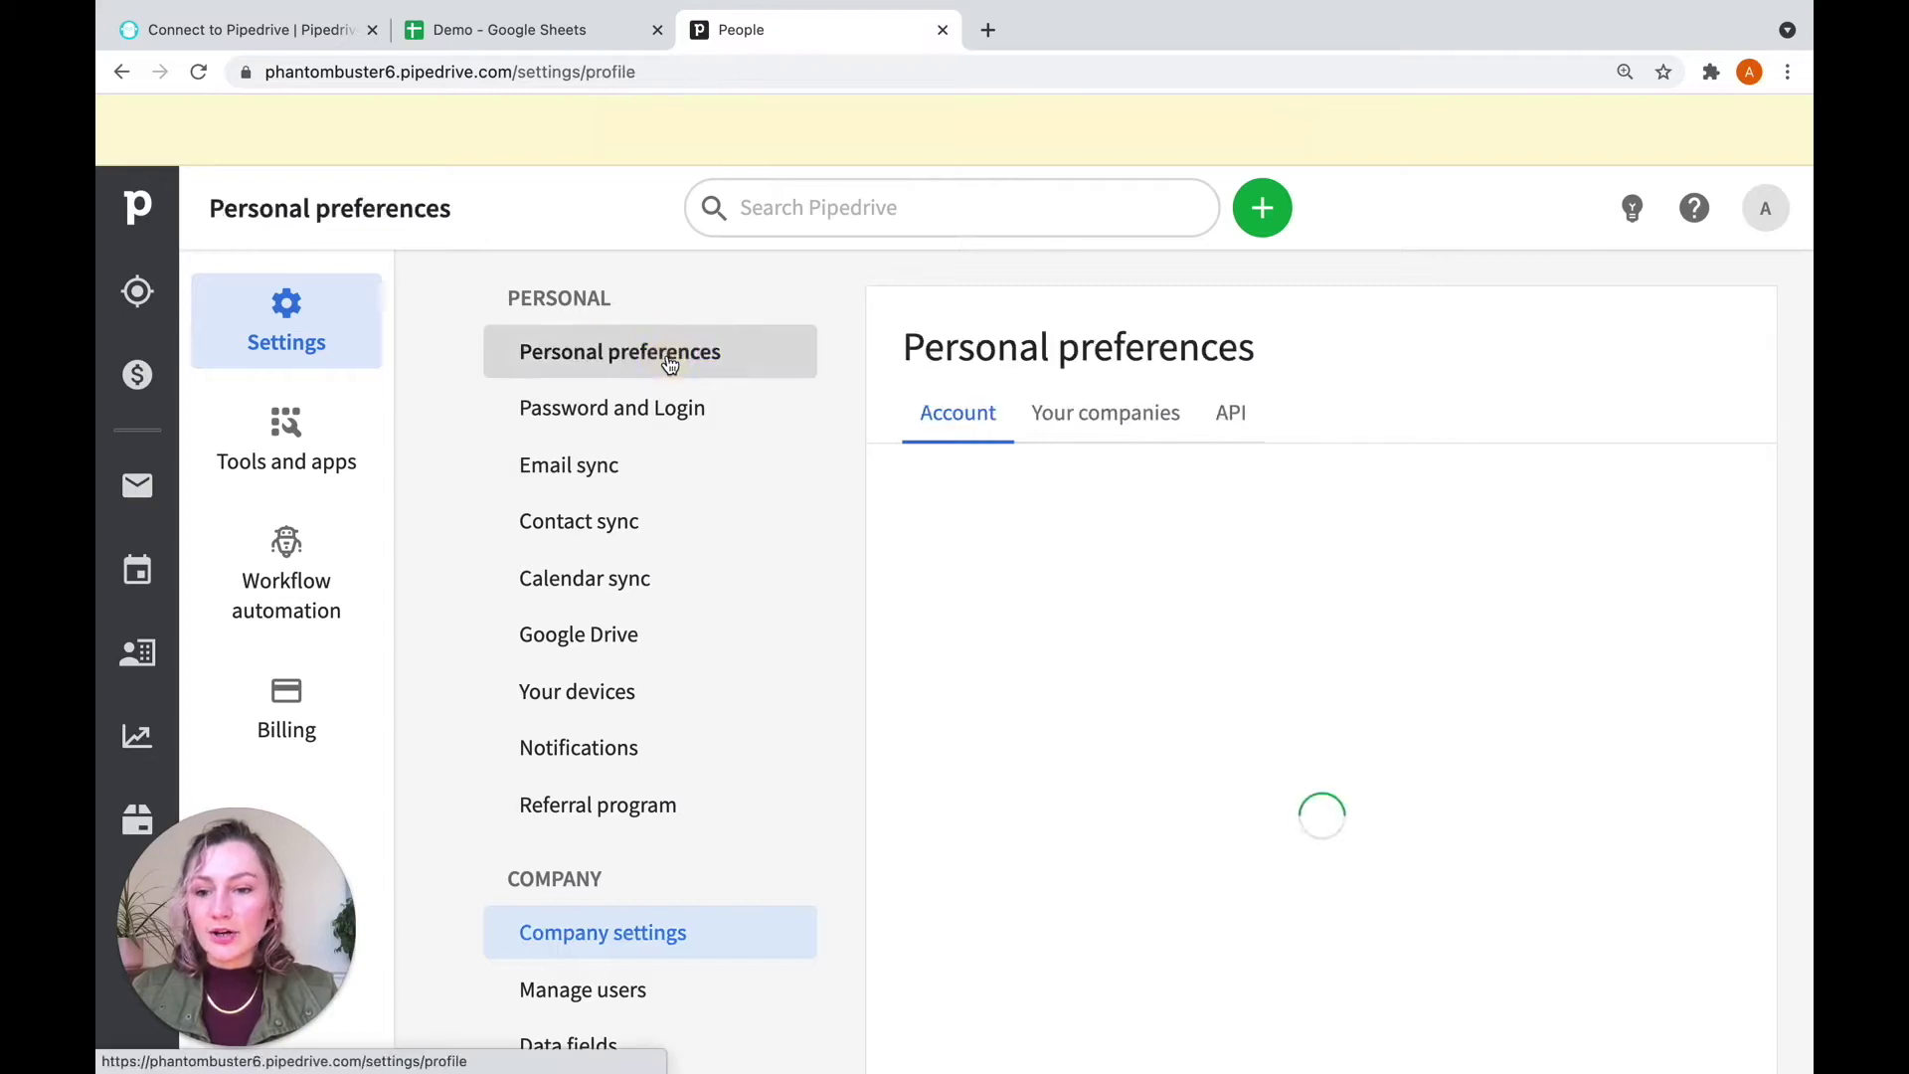
click(1240, 421)
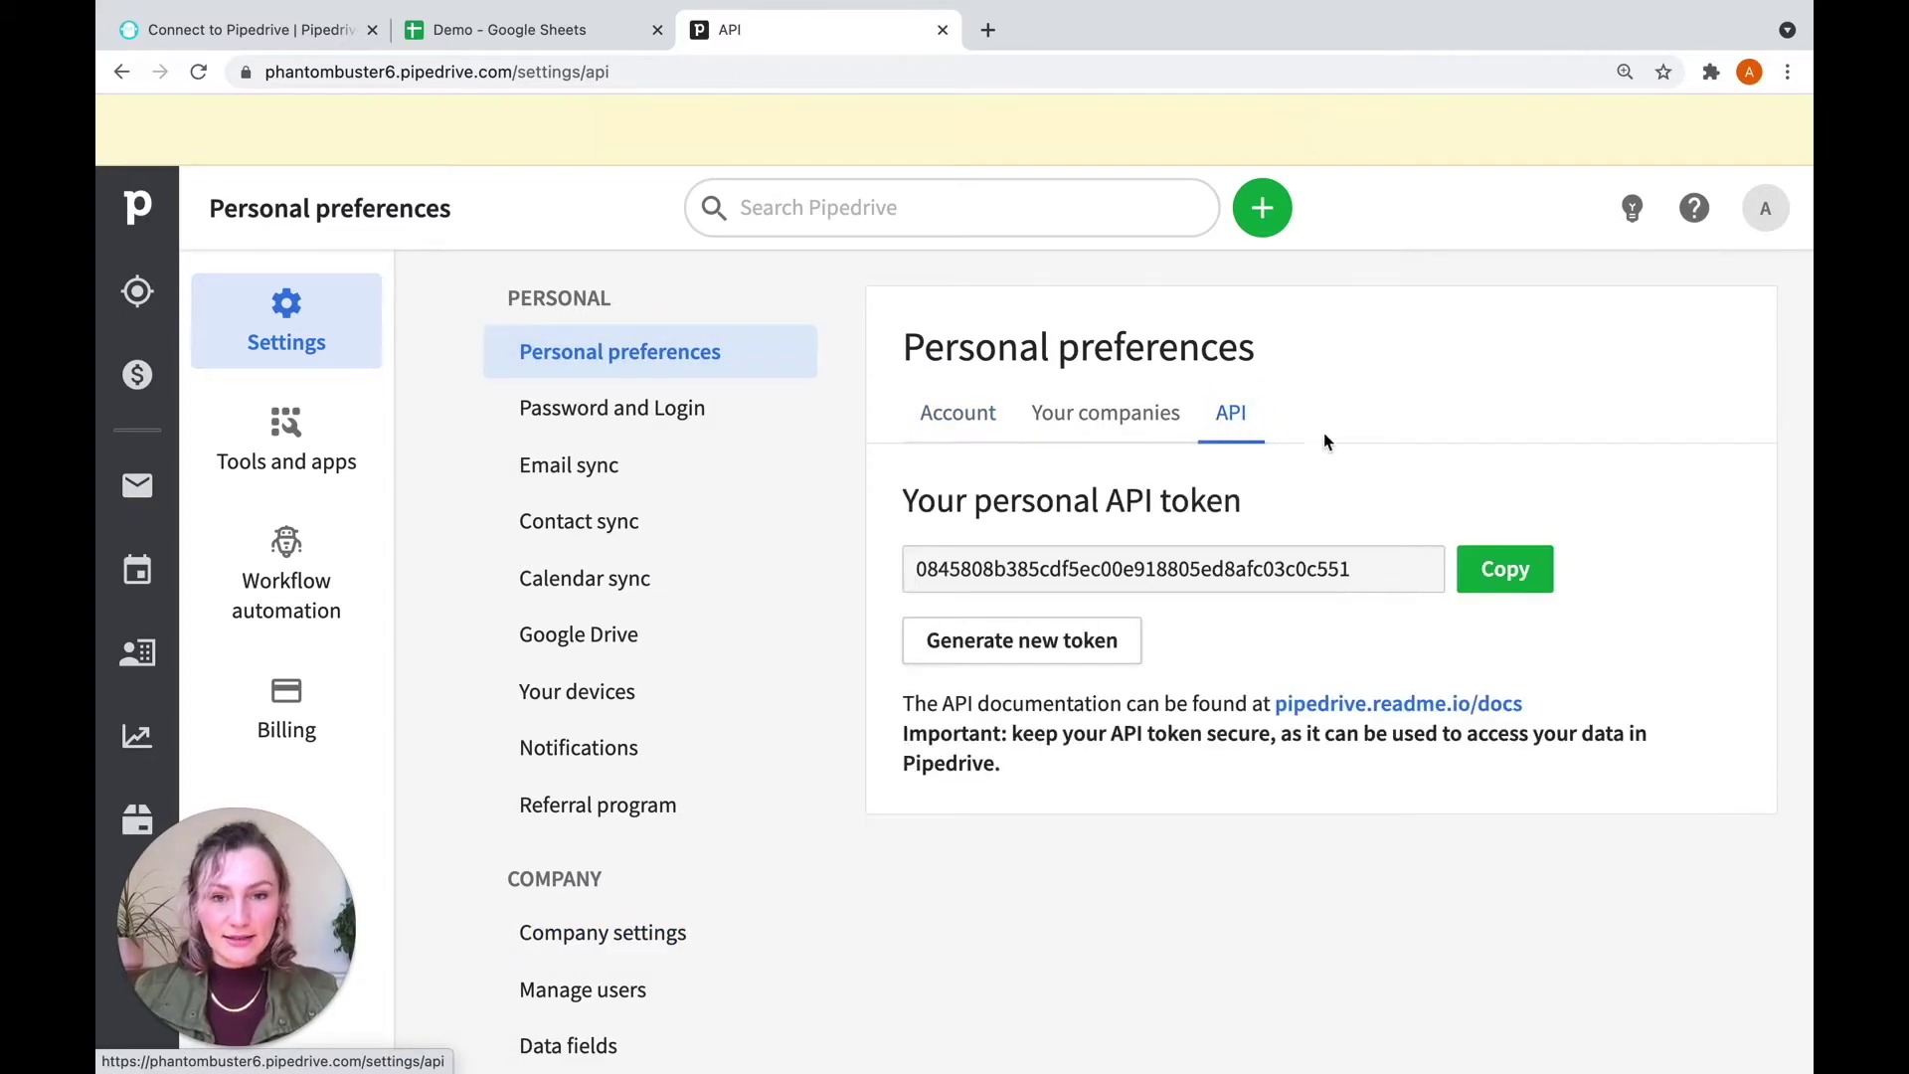
click(1507, 574)
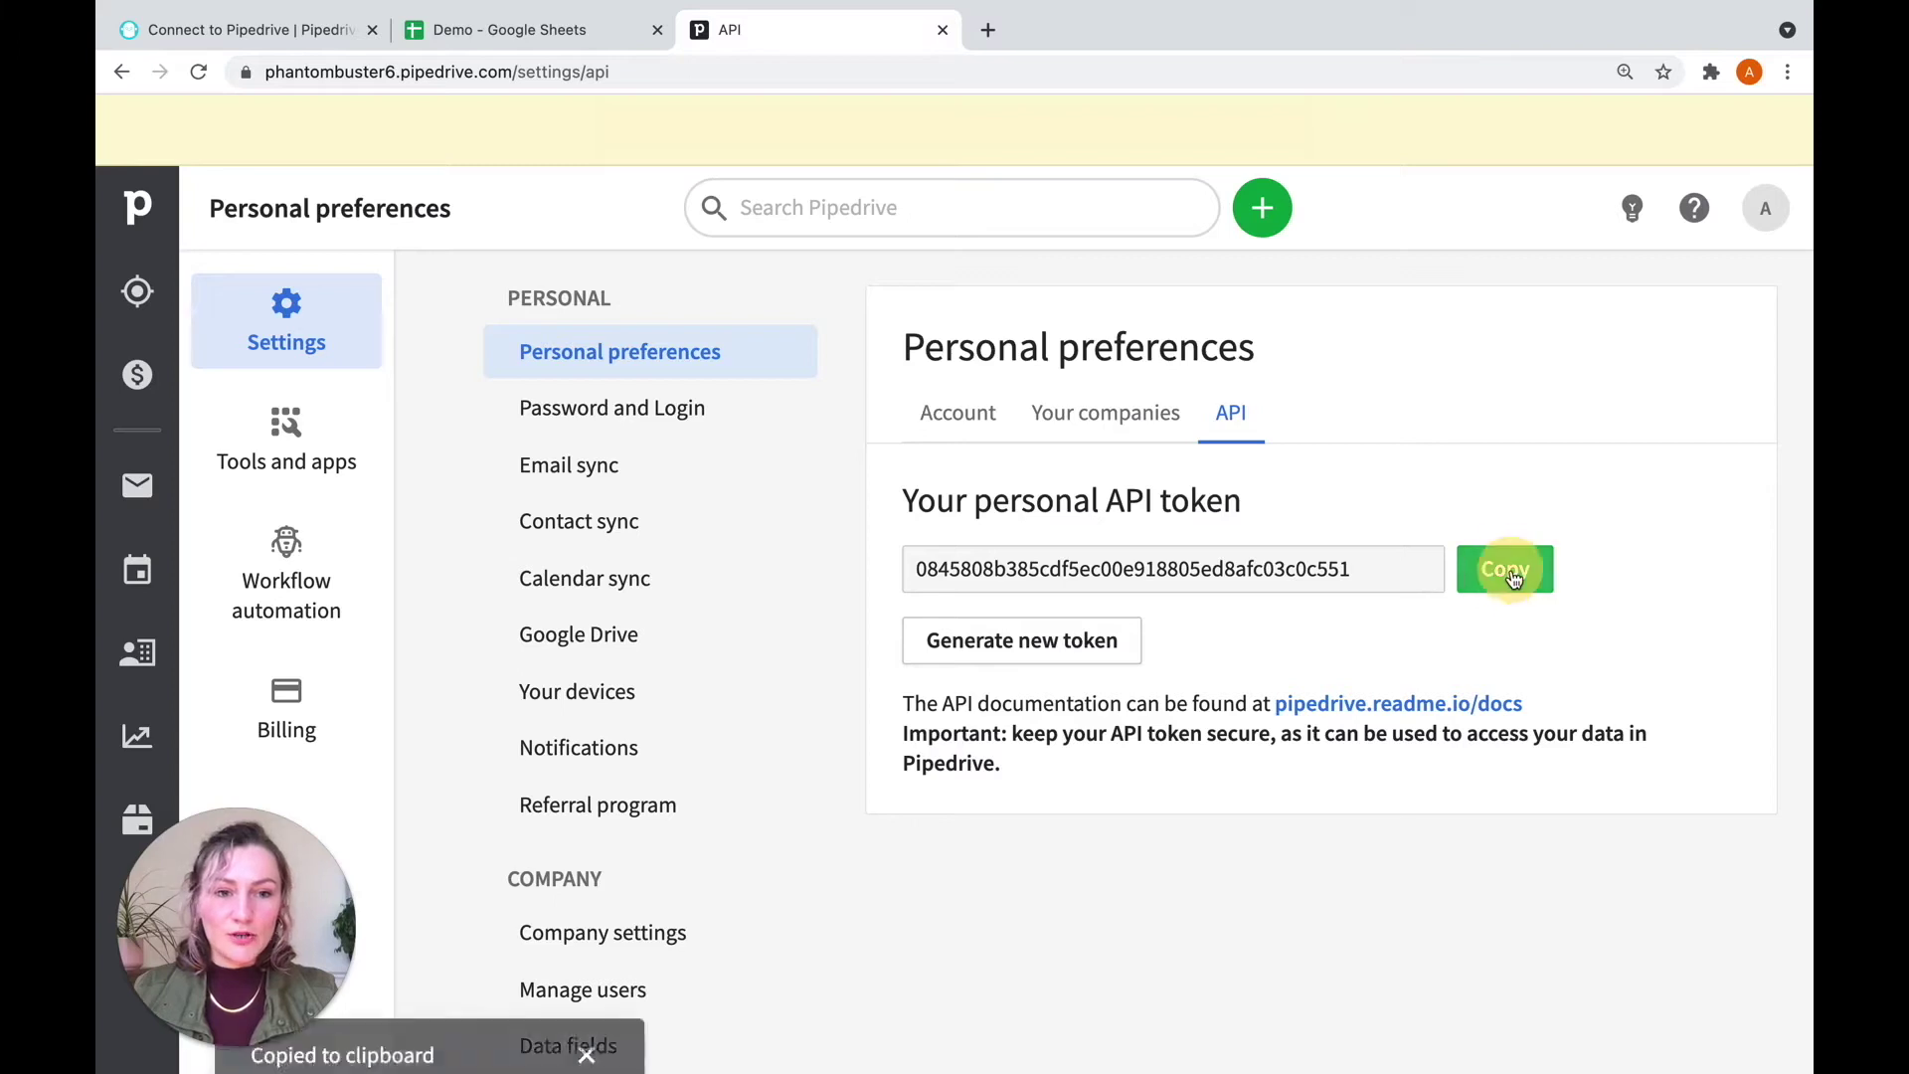
Step: Paste the copied token into 'Your Pipedrive API key' and save the connection
click(311, 40)
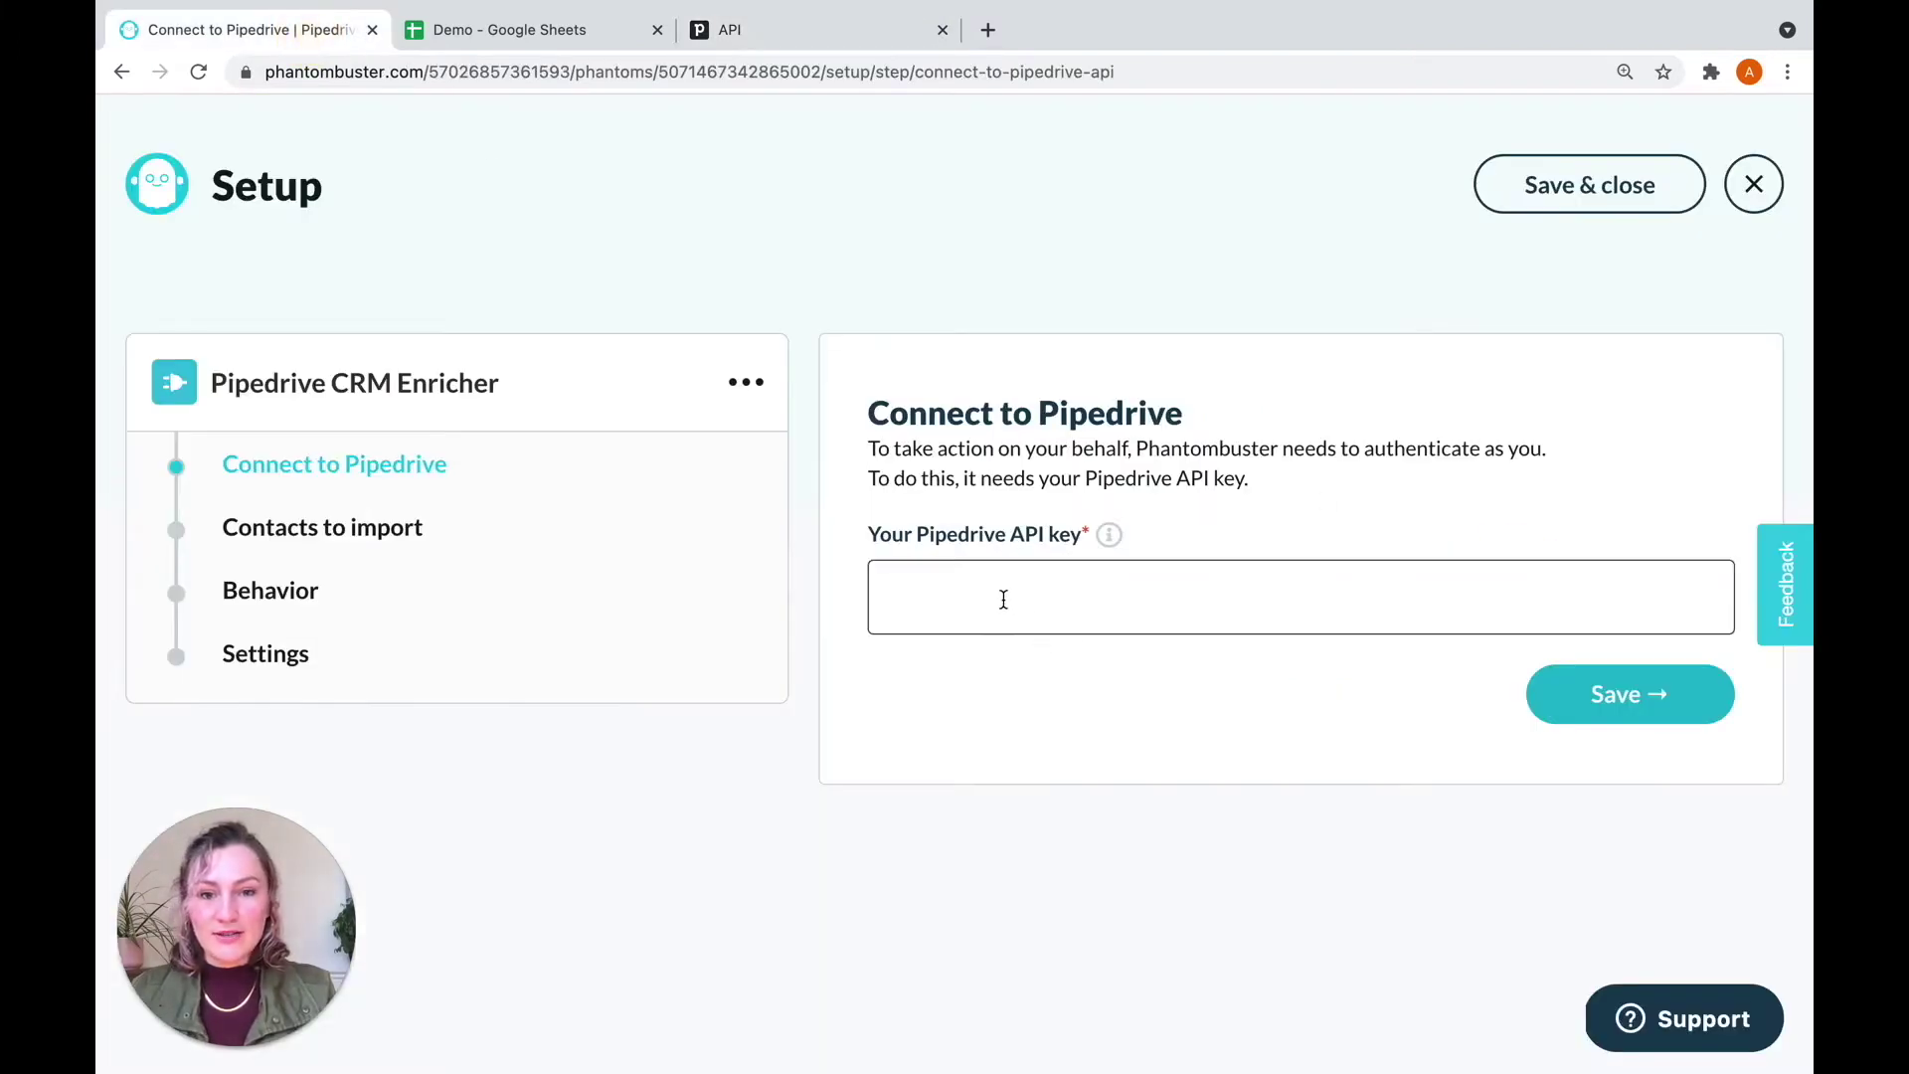
click(1005, 596)
key(ctrl+v)
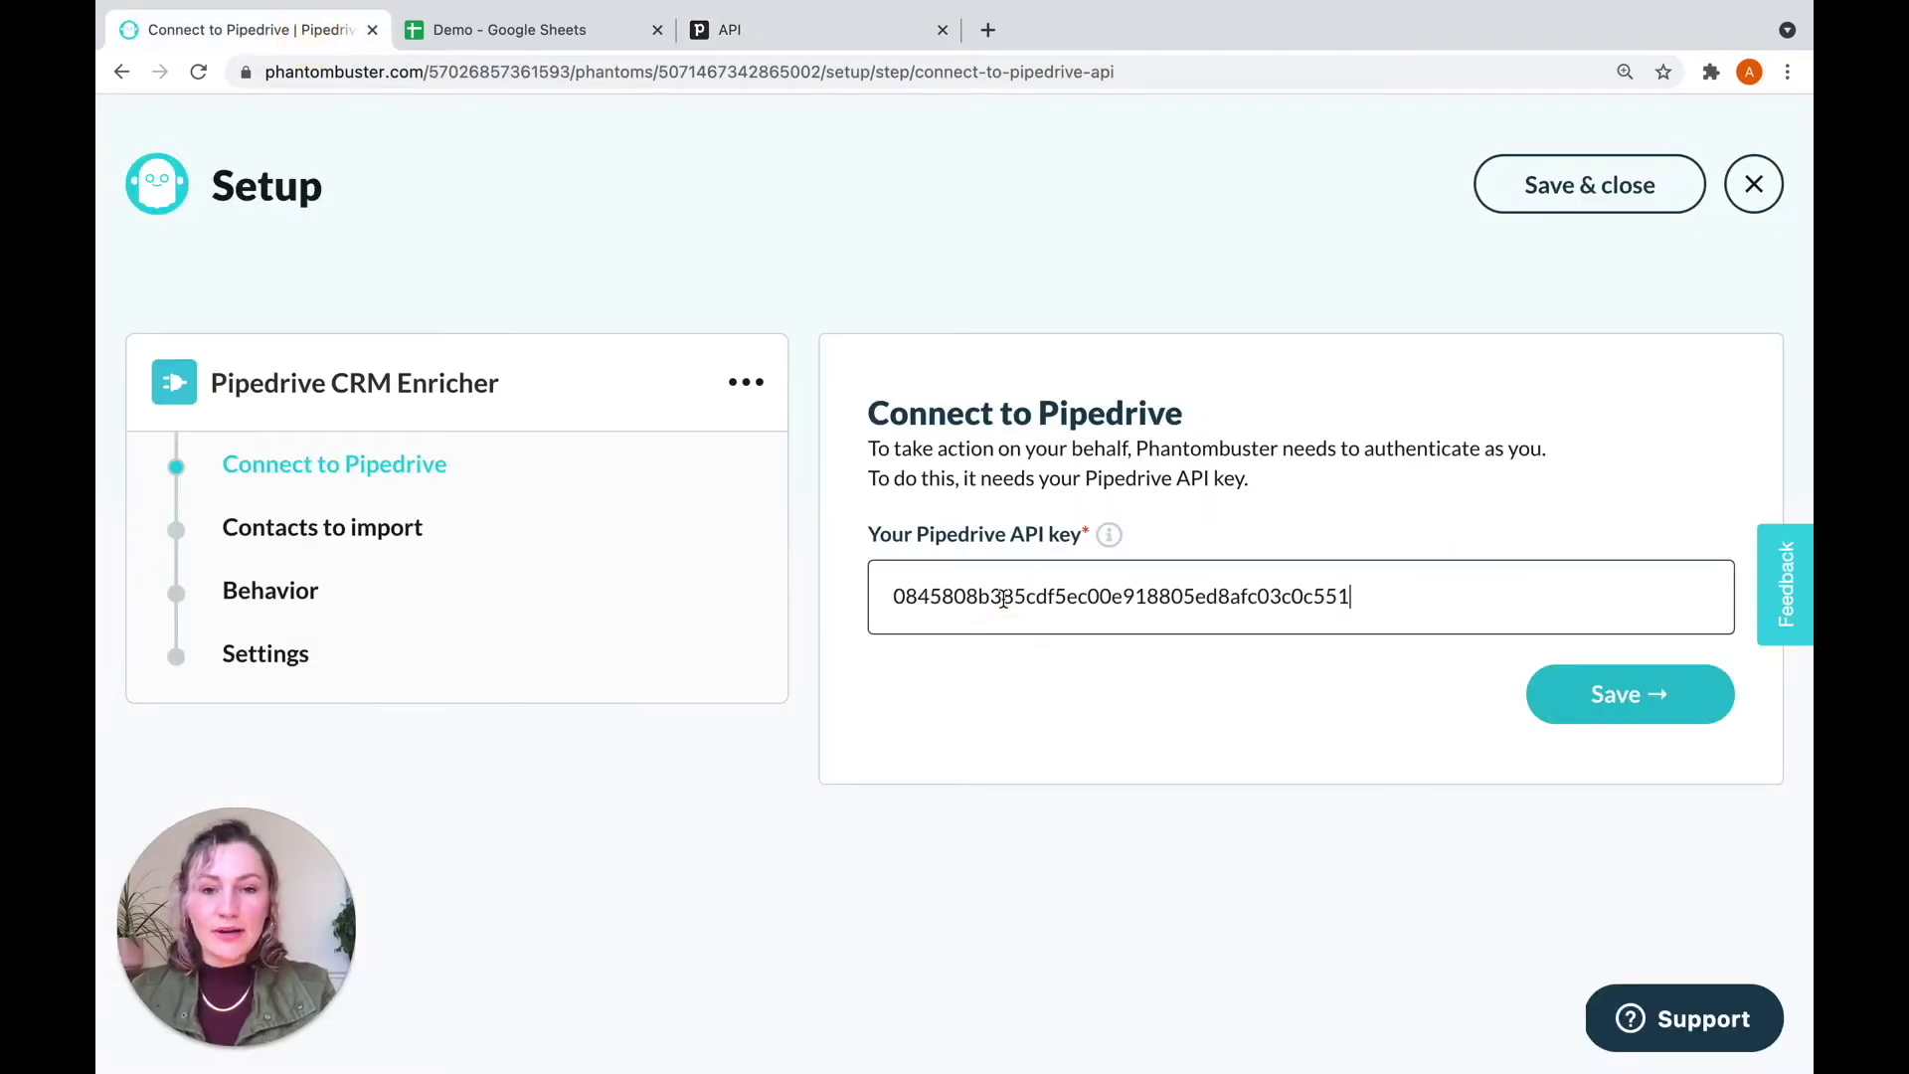
click(1641, 696)
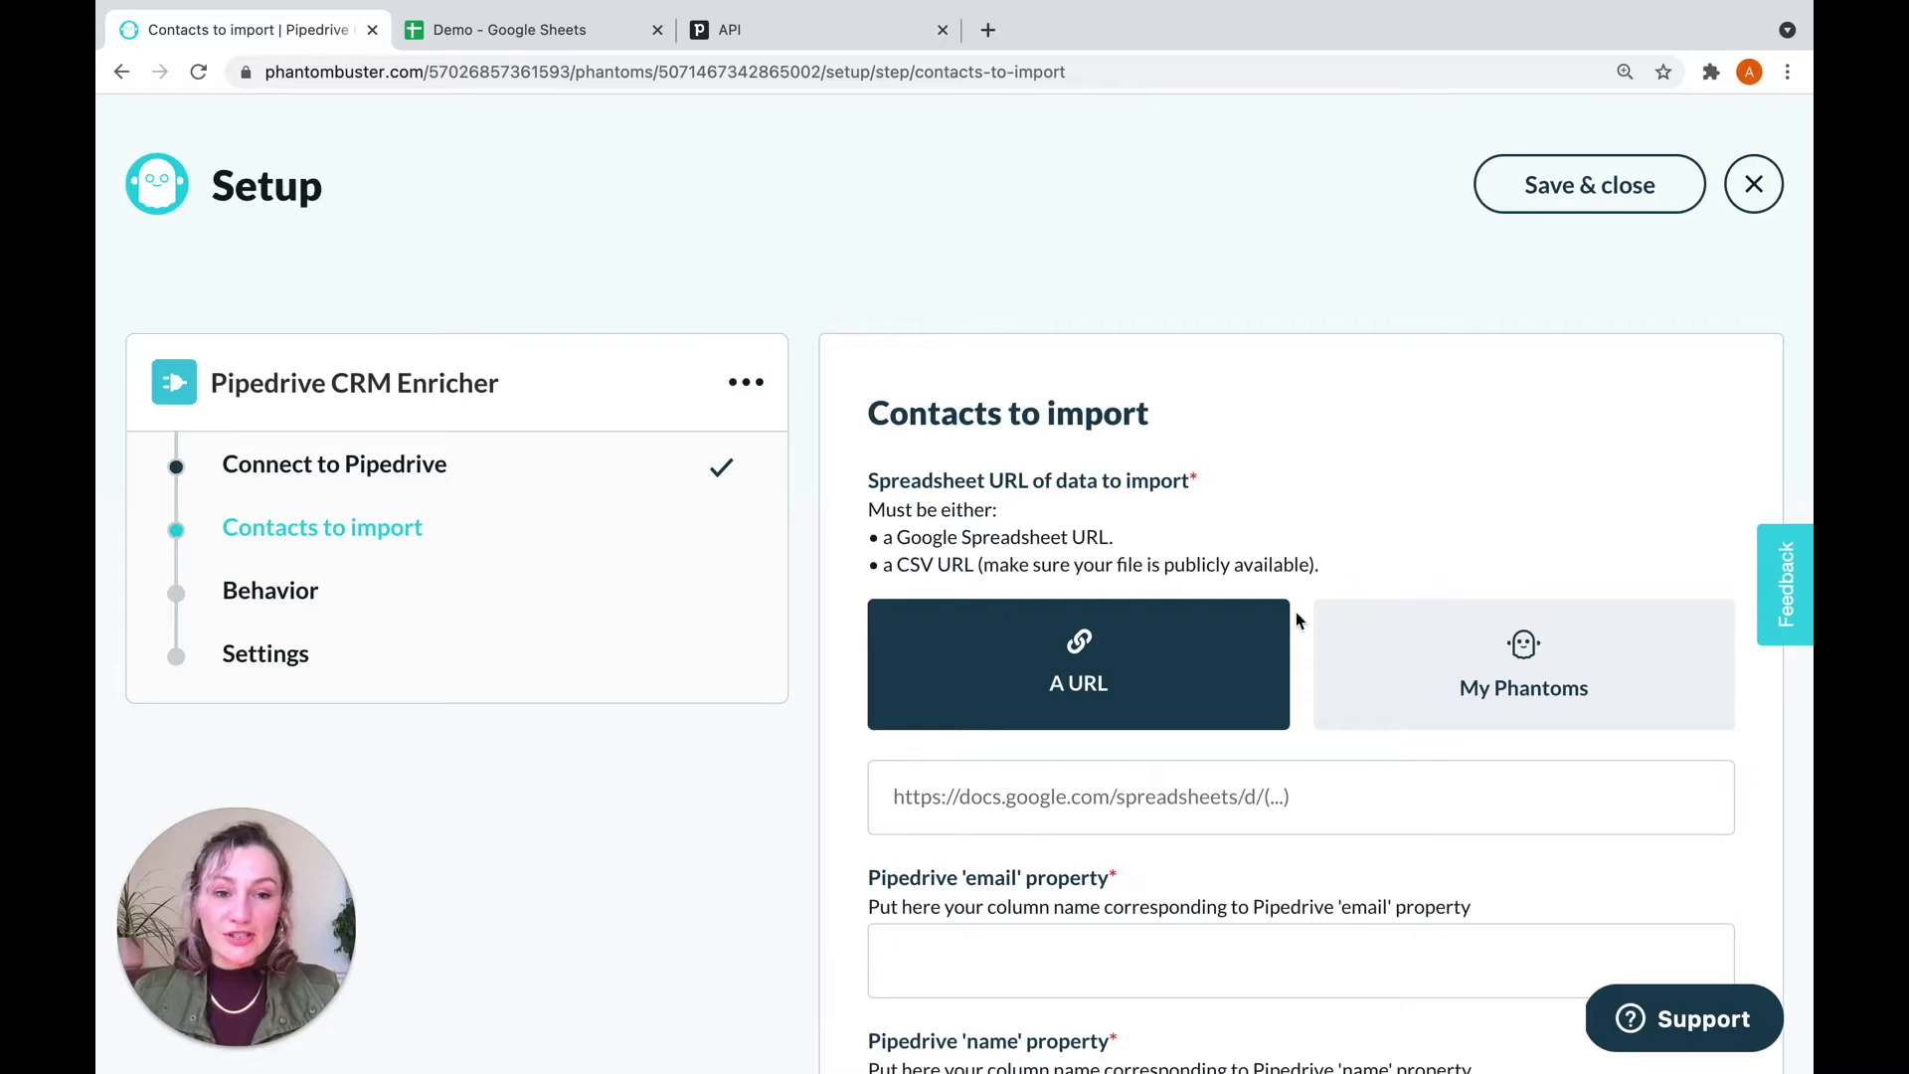
Step: Take contacts from My Phantoms using the LinkedIn Profile Scraper result.csv file
click(1636, 664)
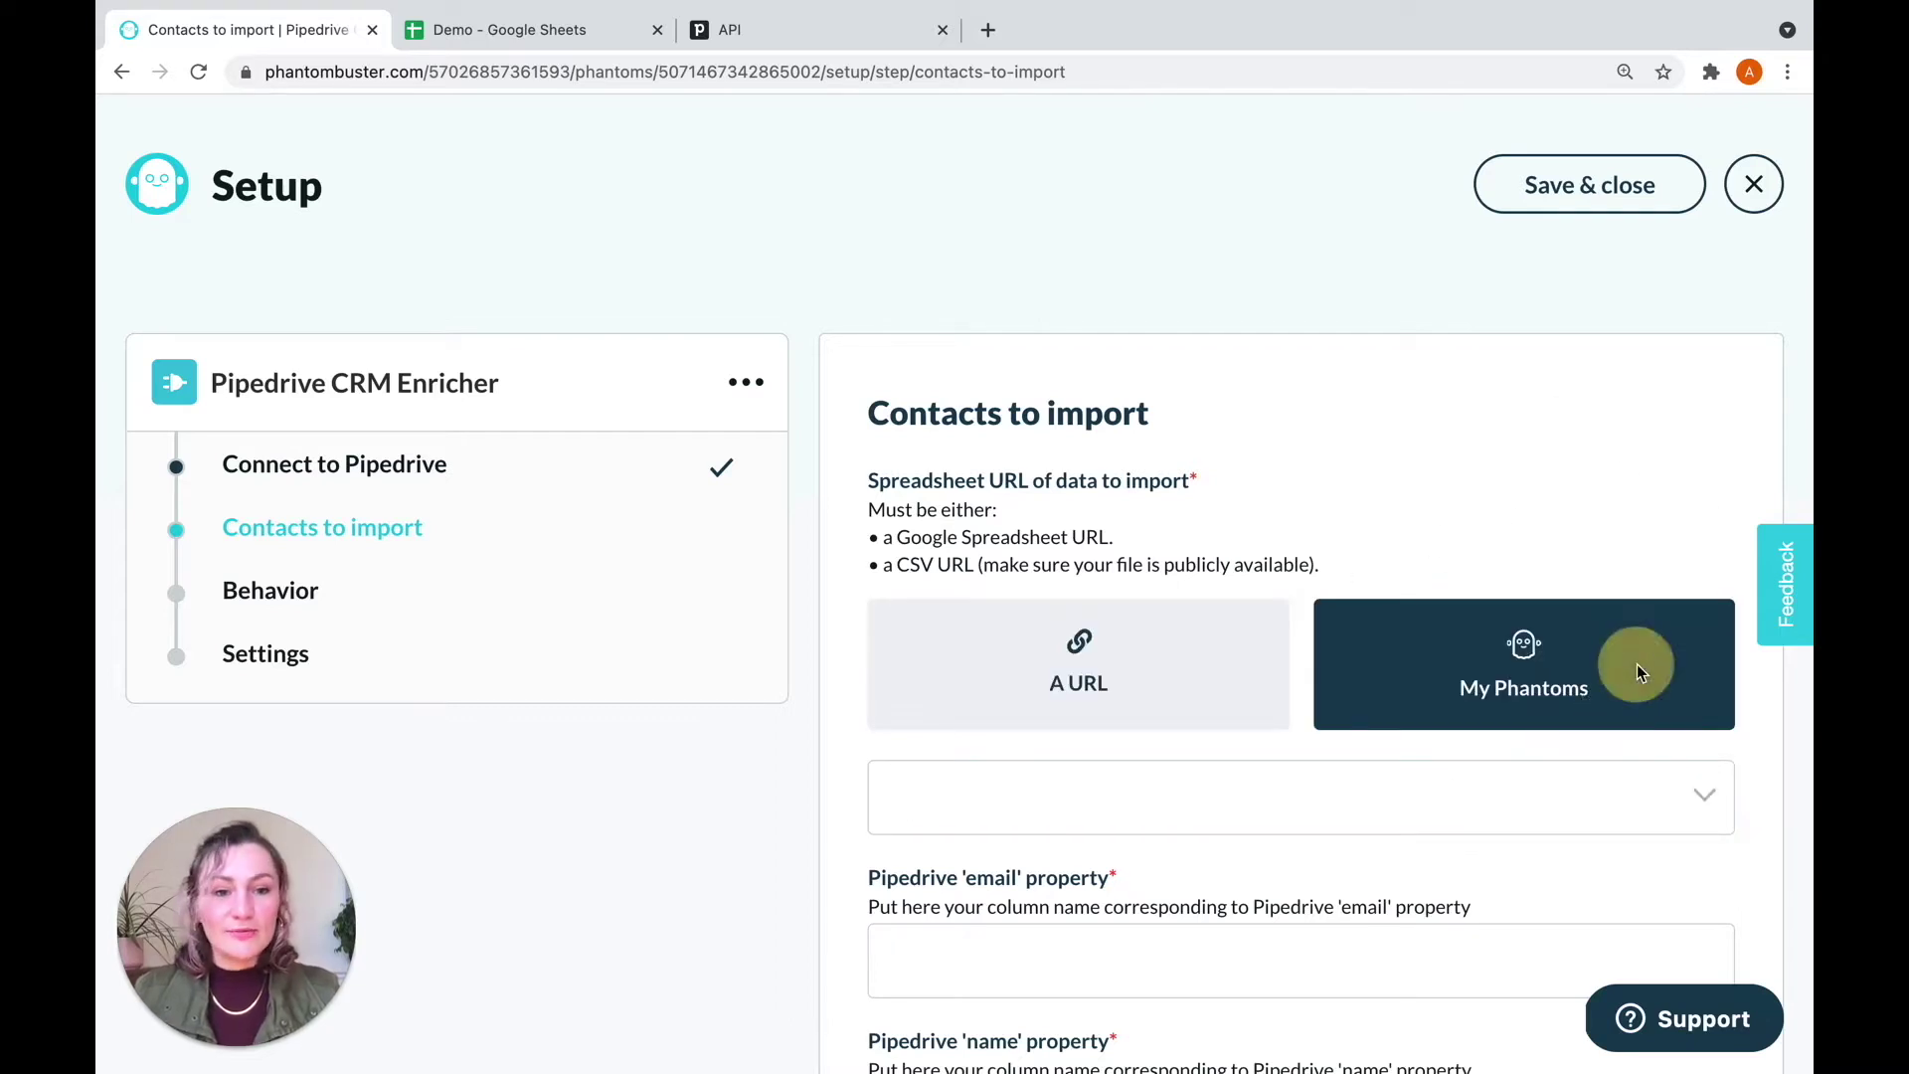
click(1541, 815)
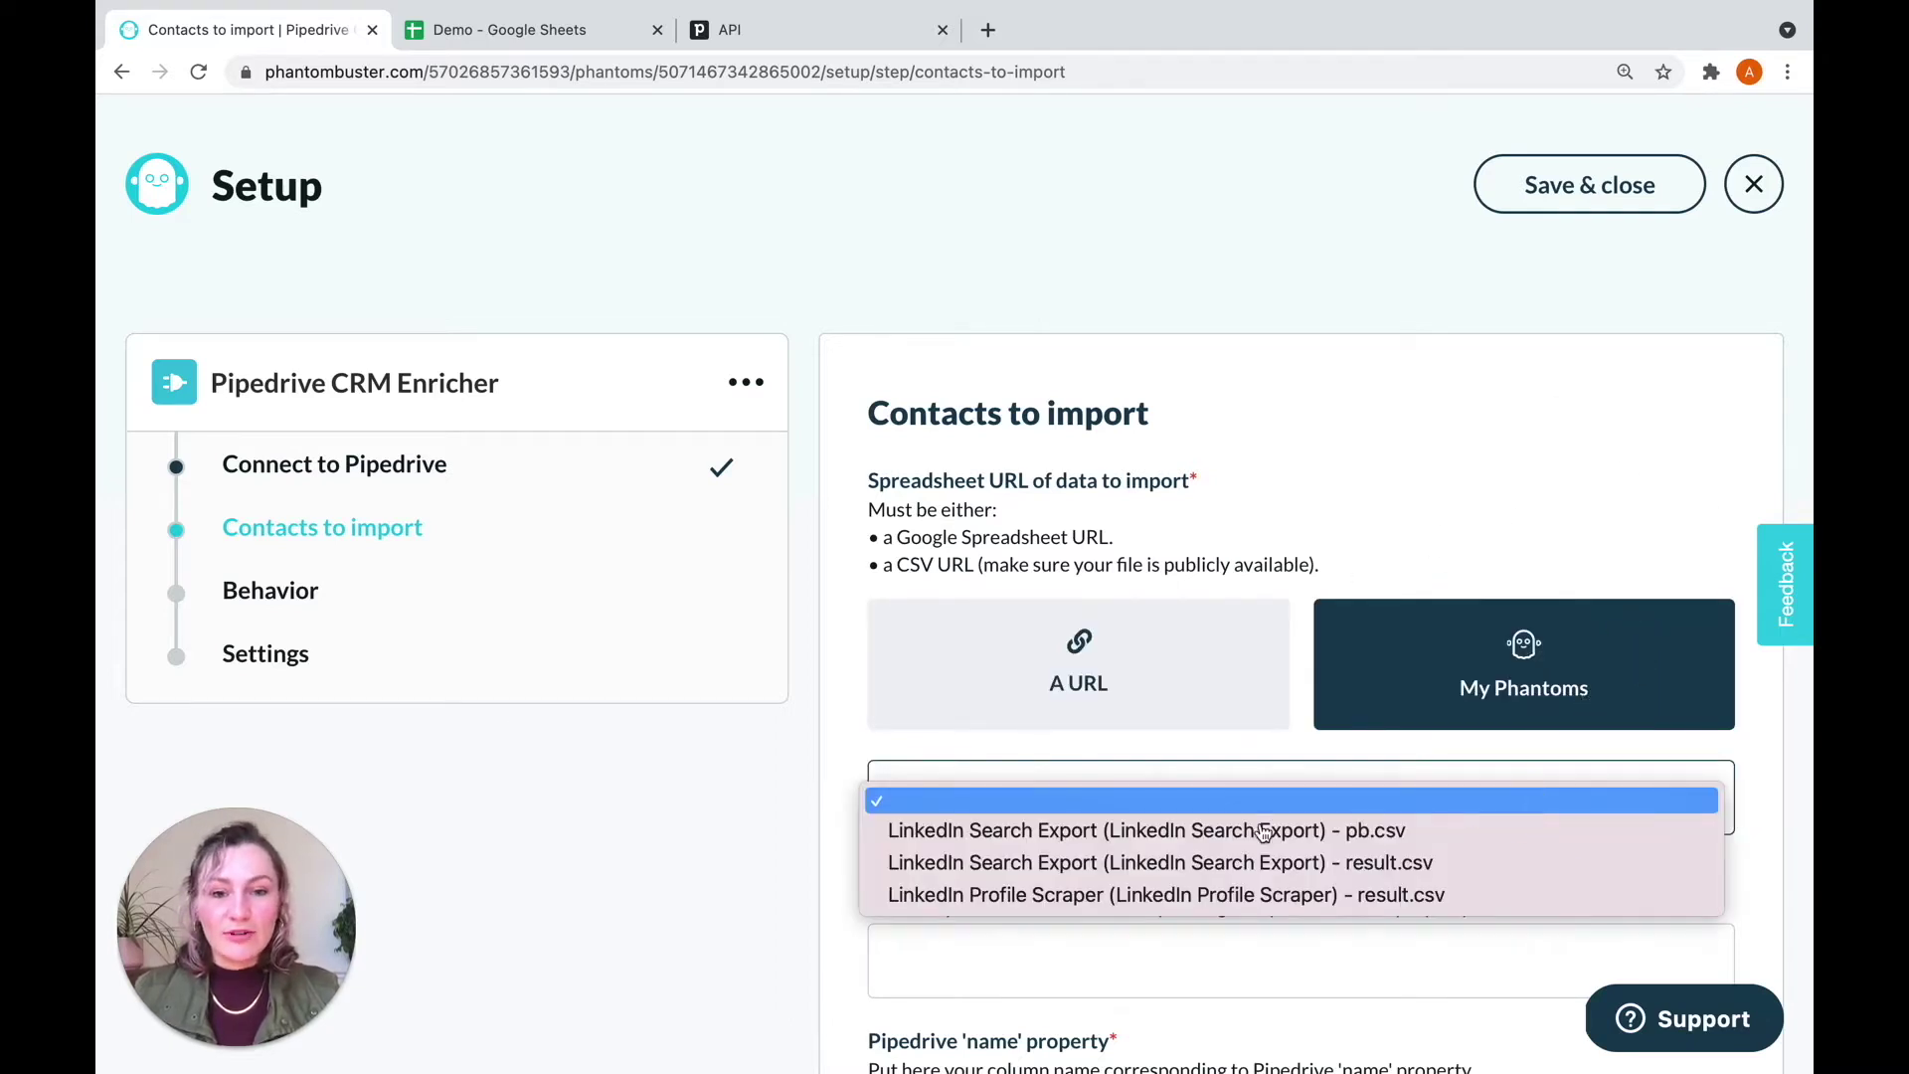
click(1044, 894)
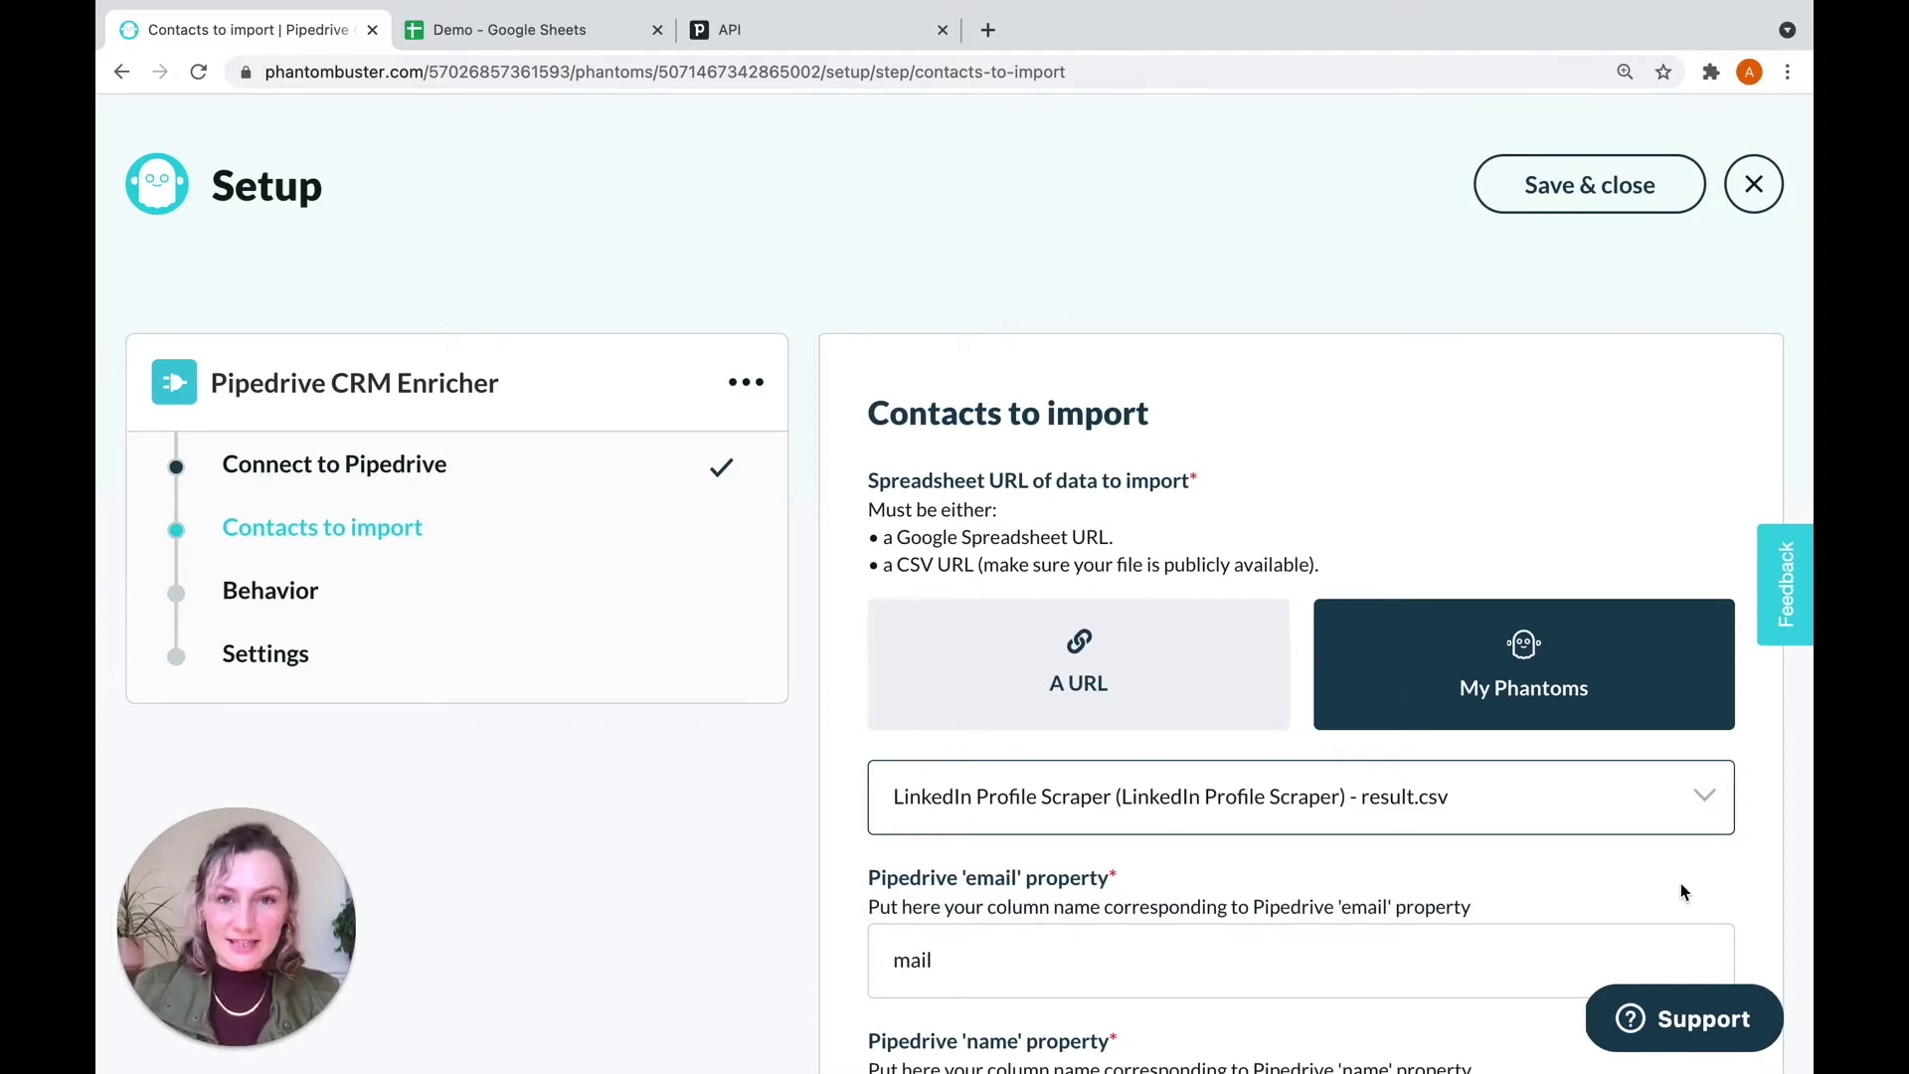
Step: Review the mapped property fields, then bring up the Demo spreadsheet
scroll(1680, 890, down, 5)
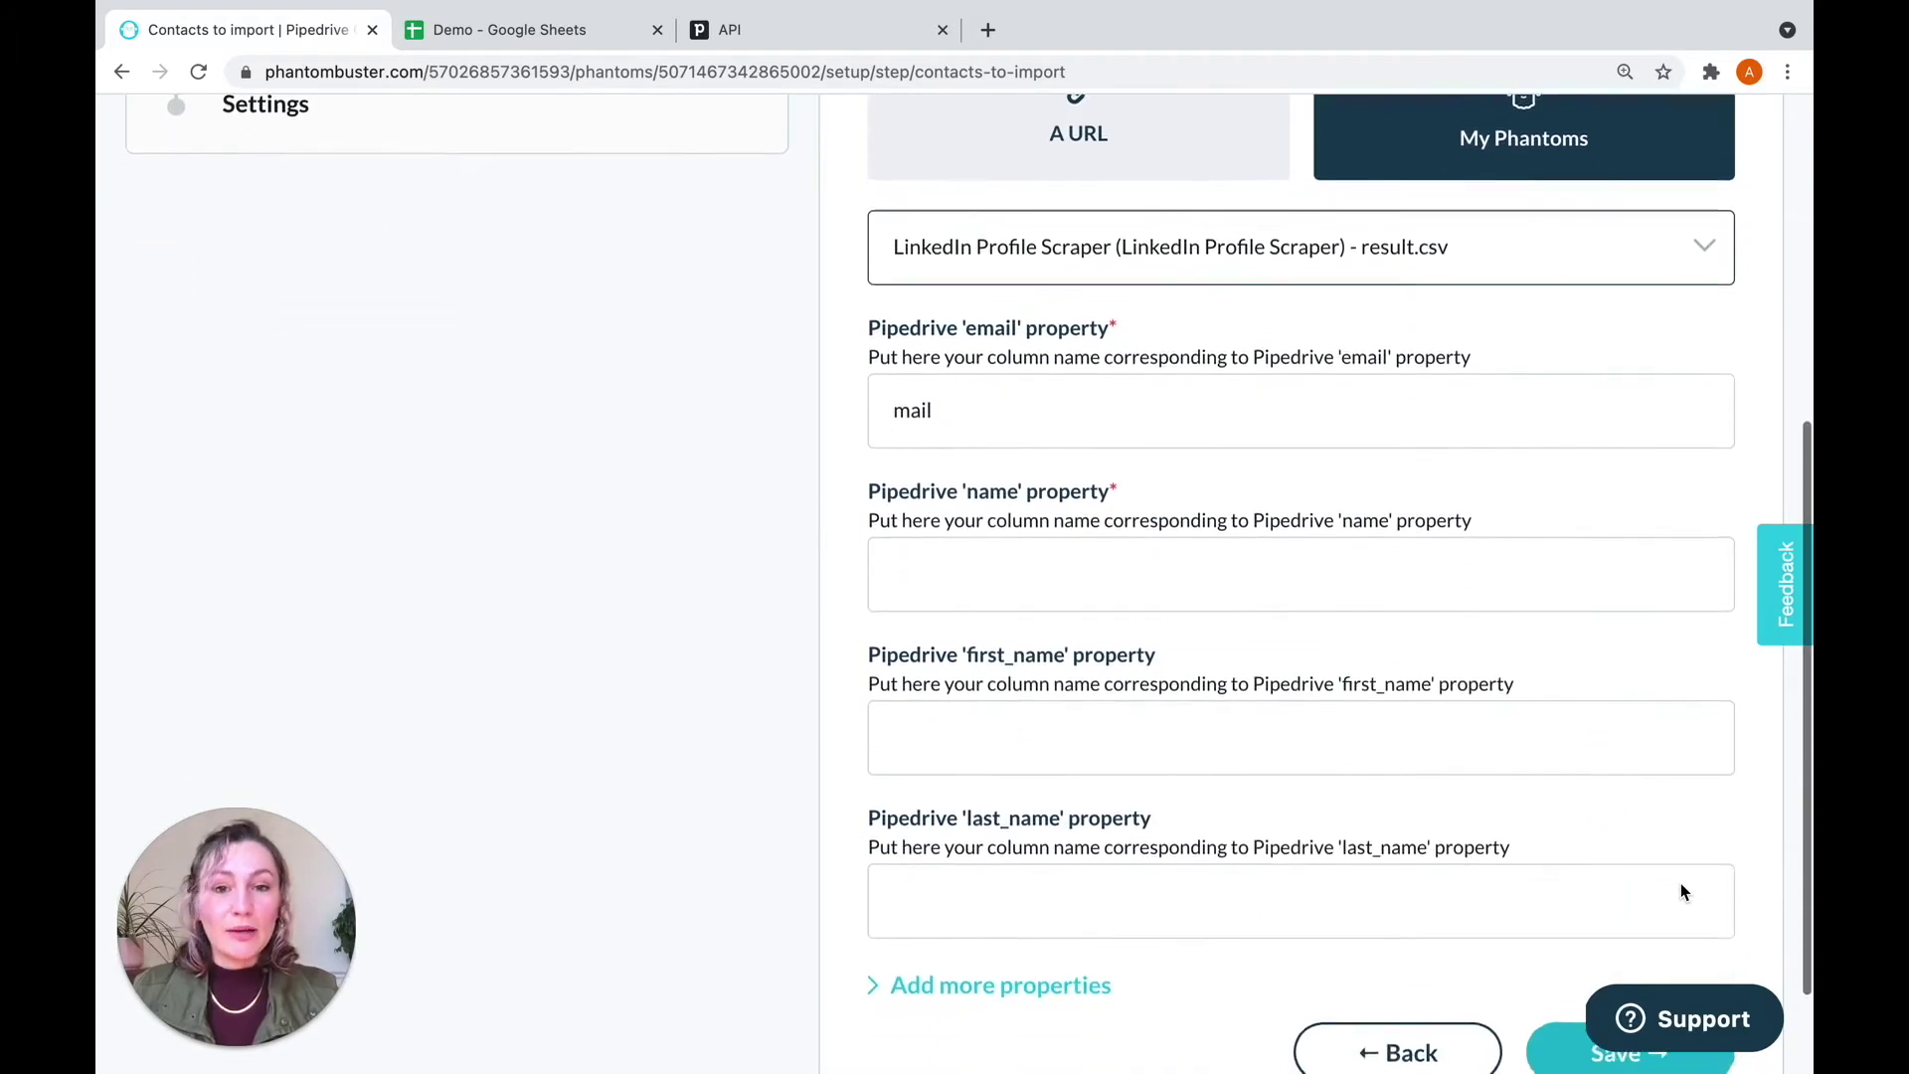
click(1680, 885)
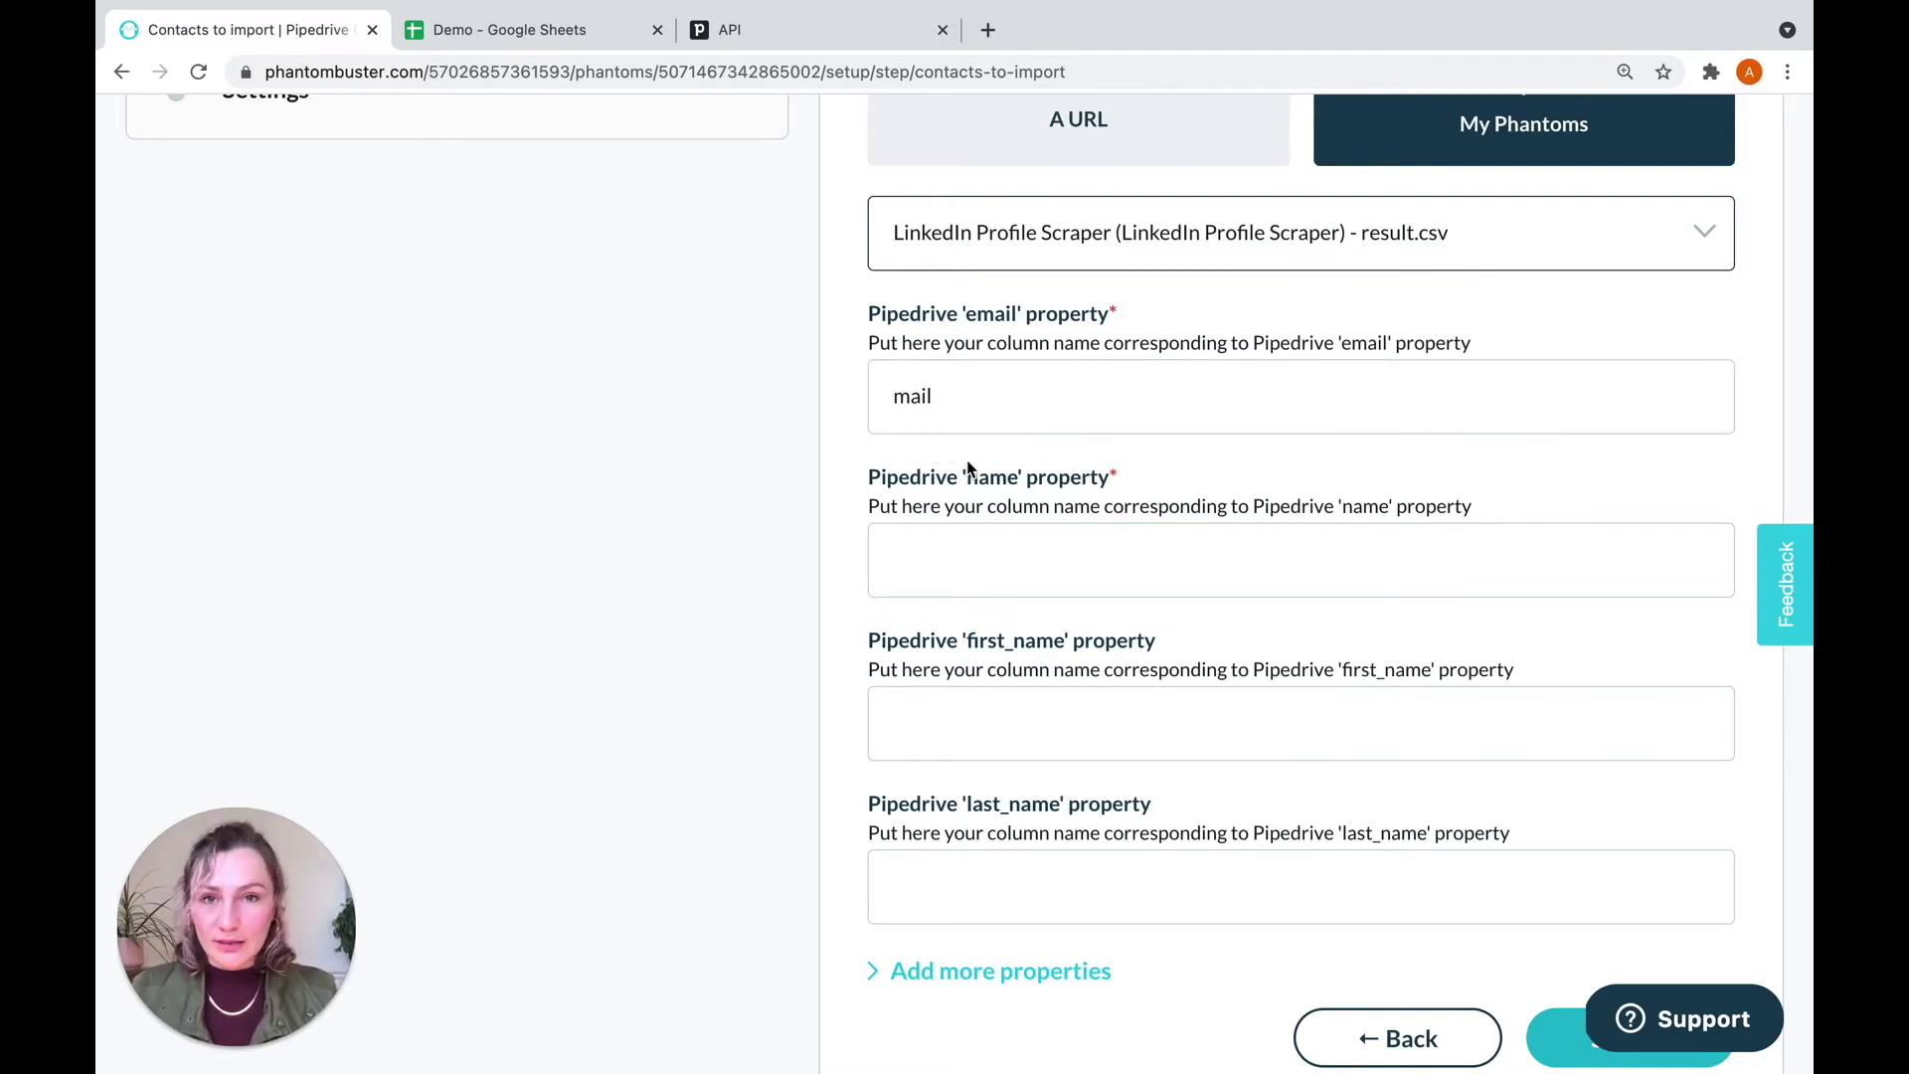
click(584, 33)
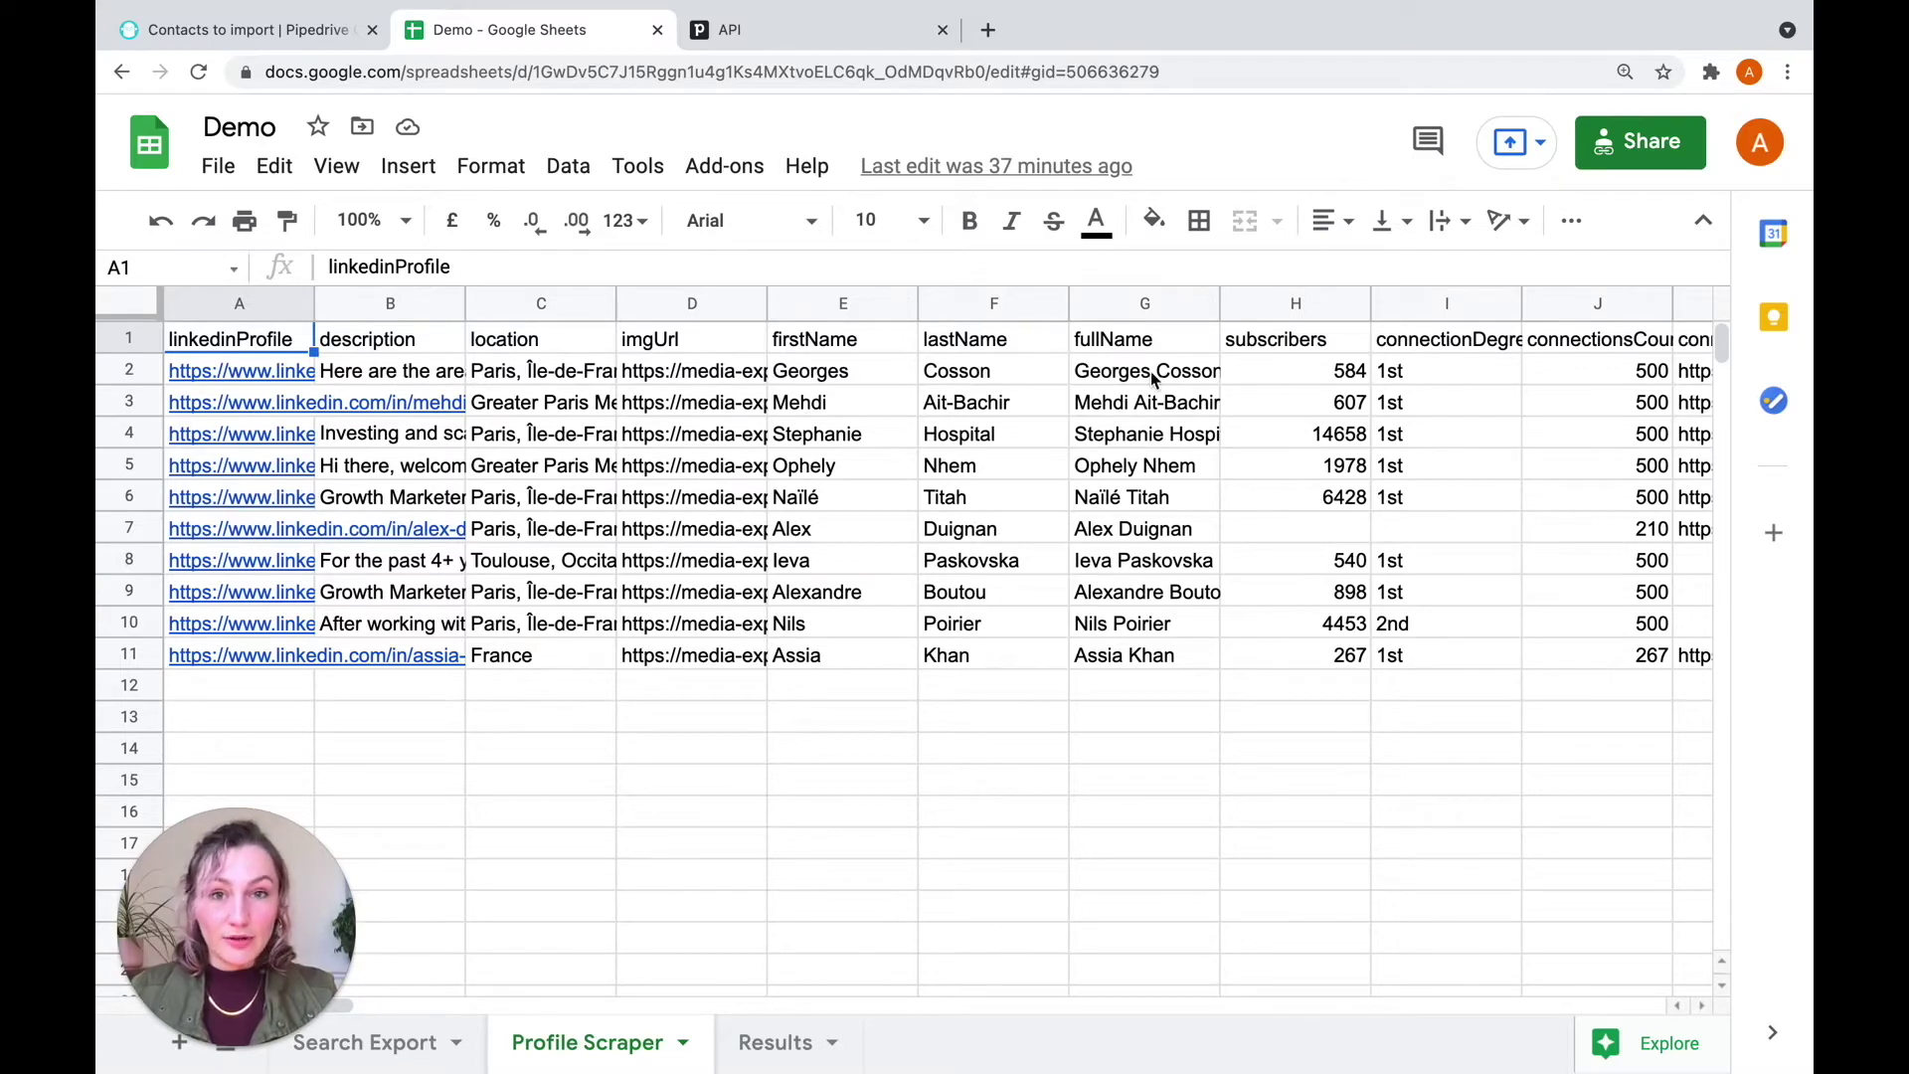
Step: Copy the mailFromDropcontact header from cell N1 of the Profile Scraper sheet
scroll(1149, 372, right, 1)
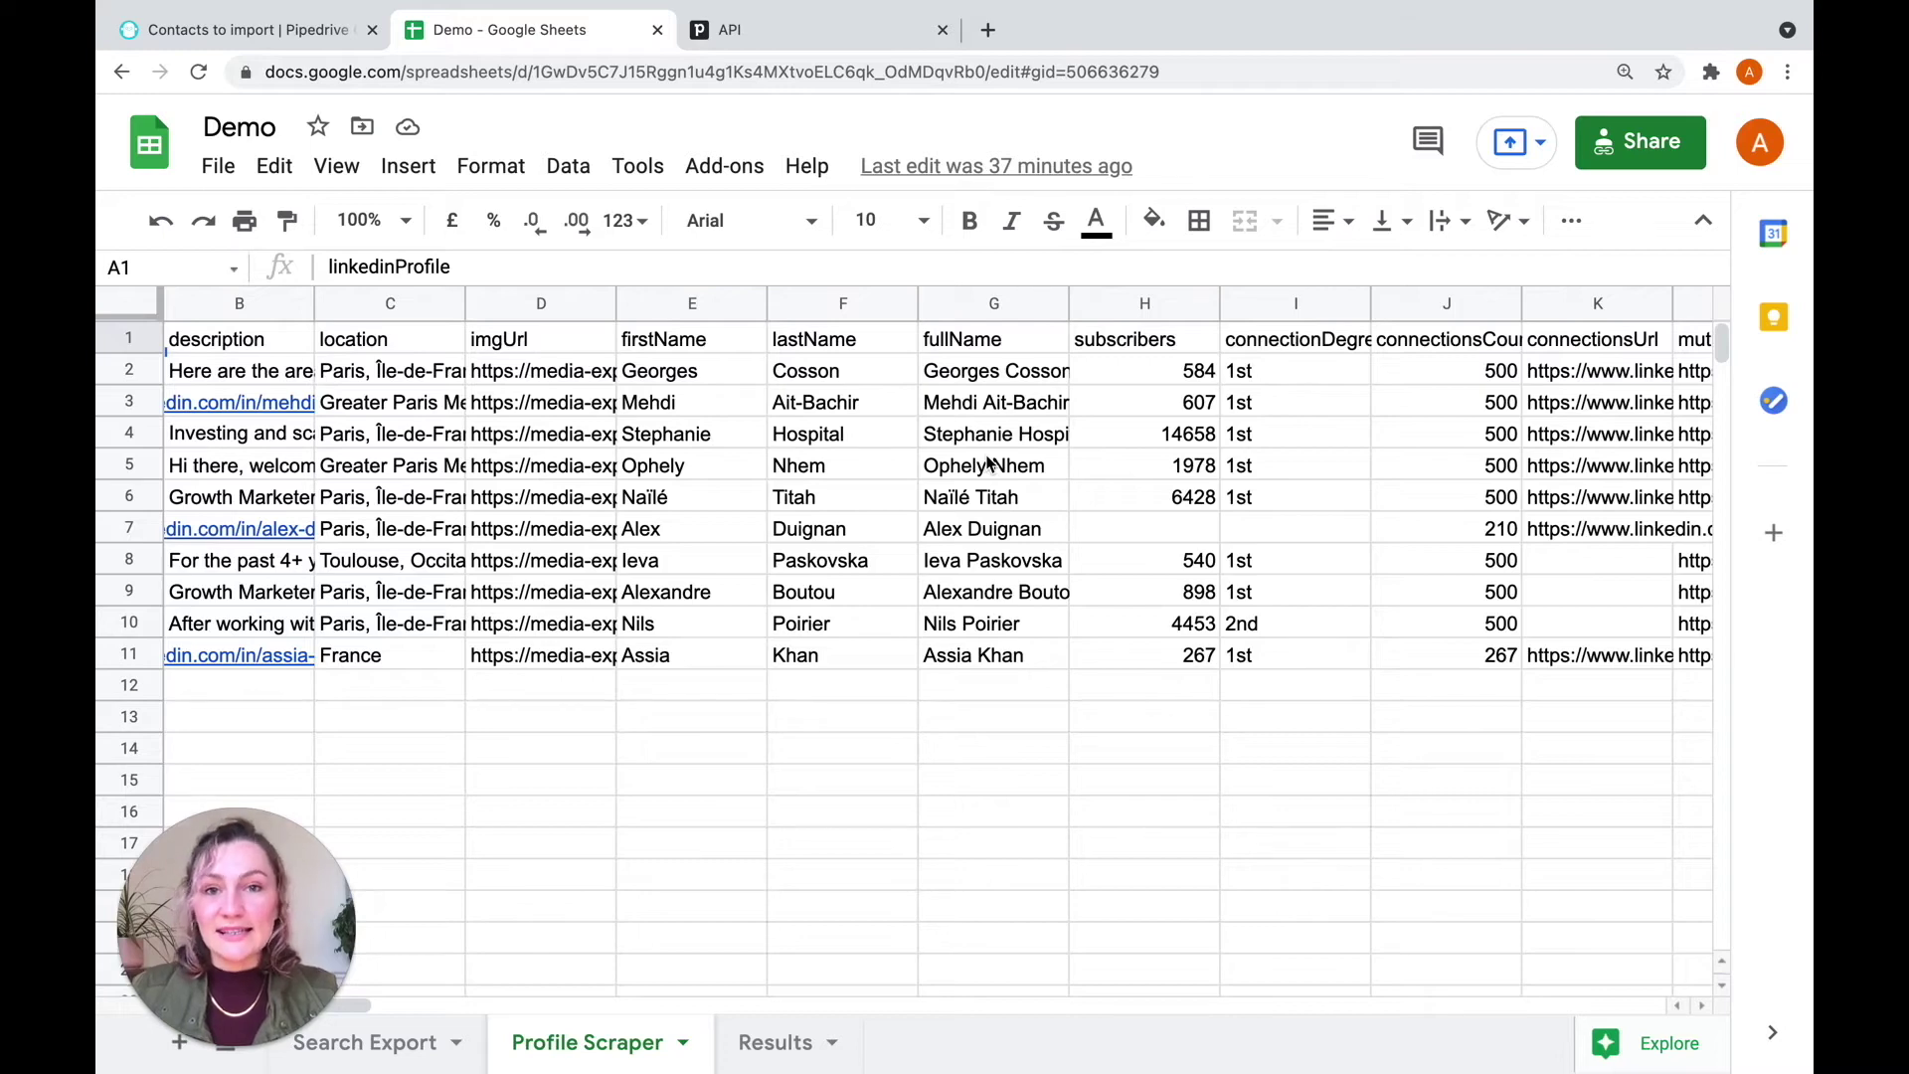
scroll(989, 463, right, 8)
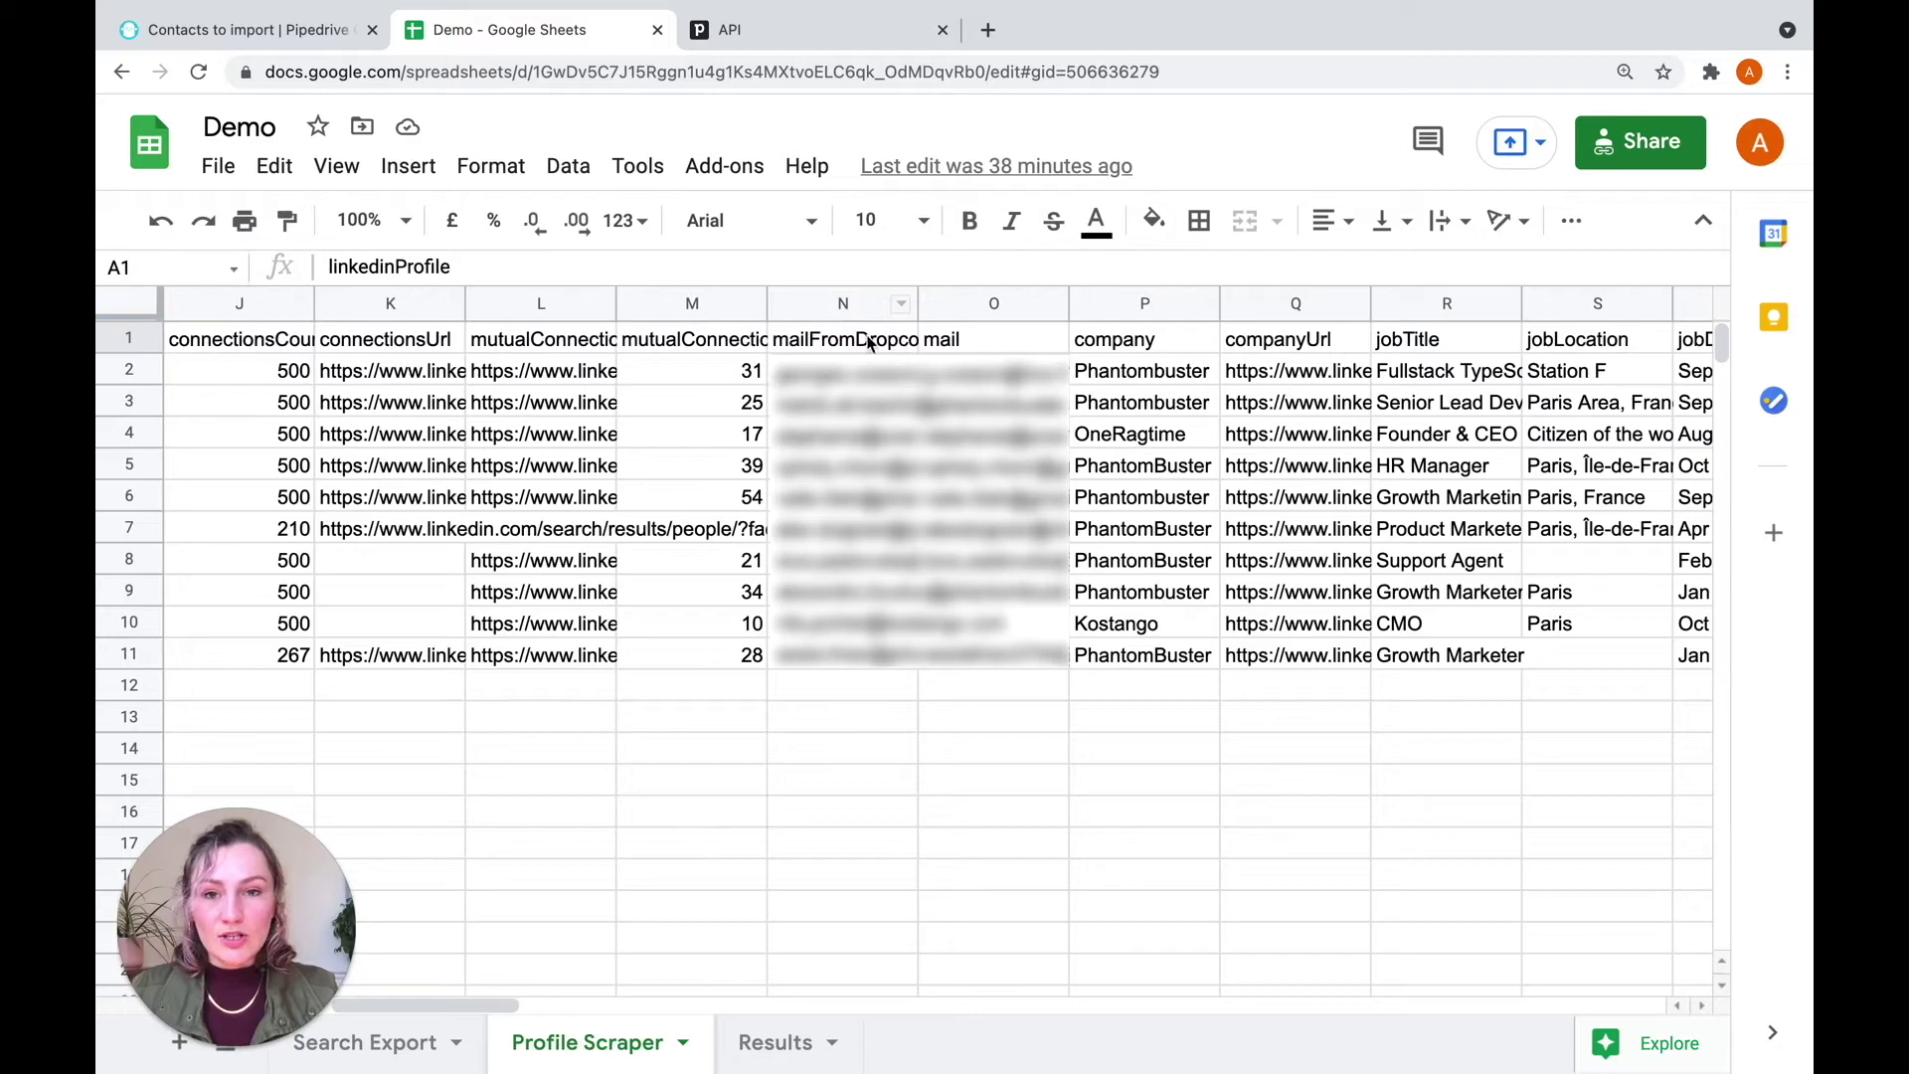
click(868, 341)
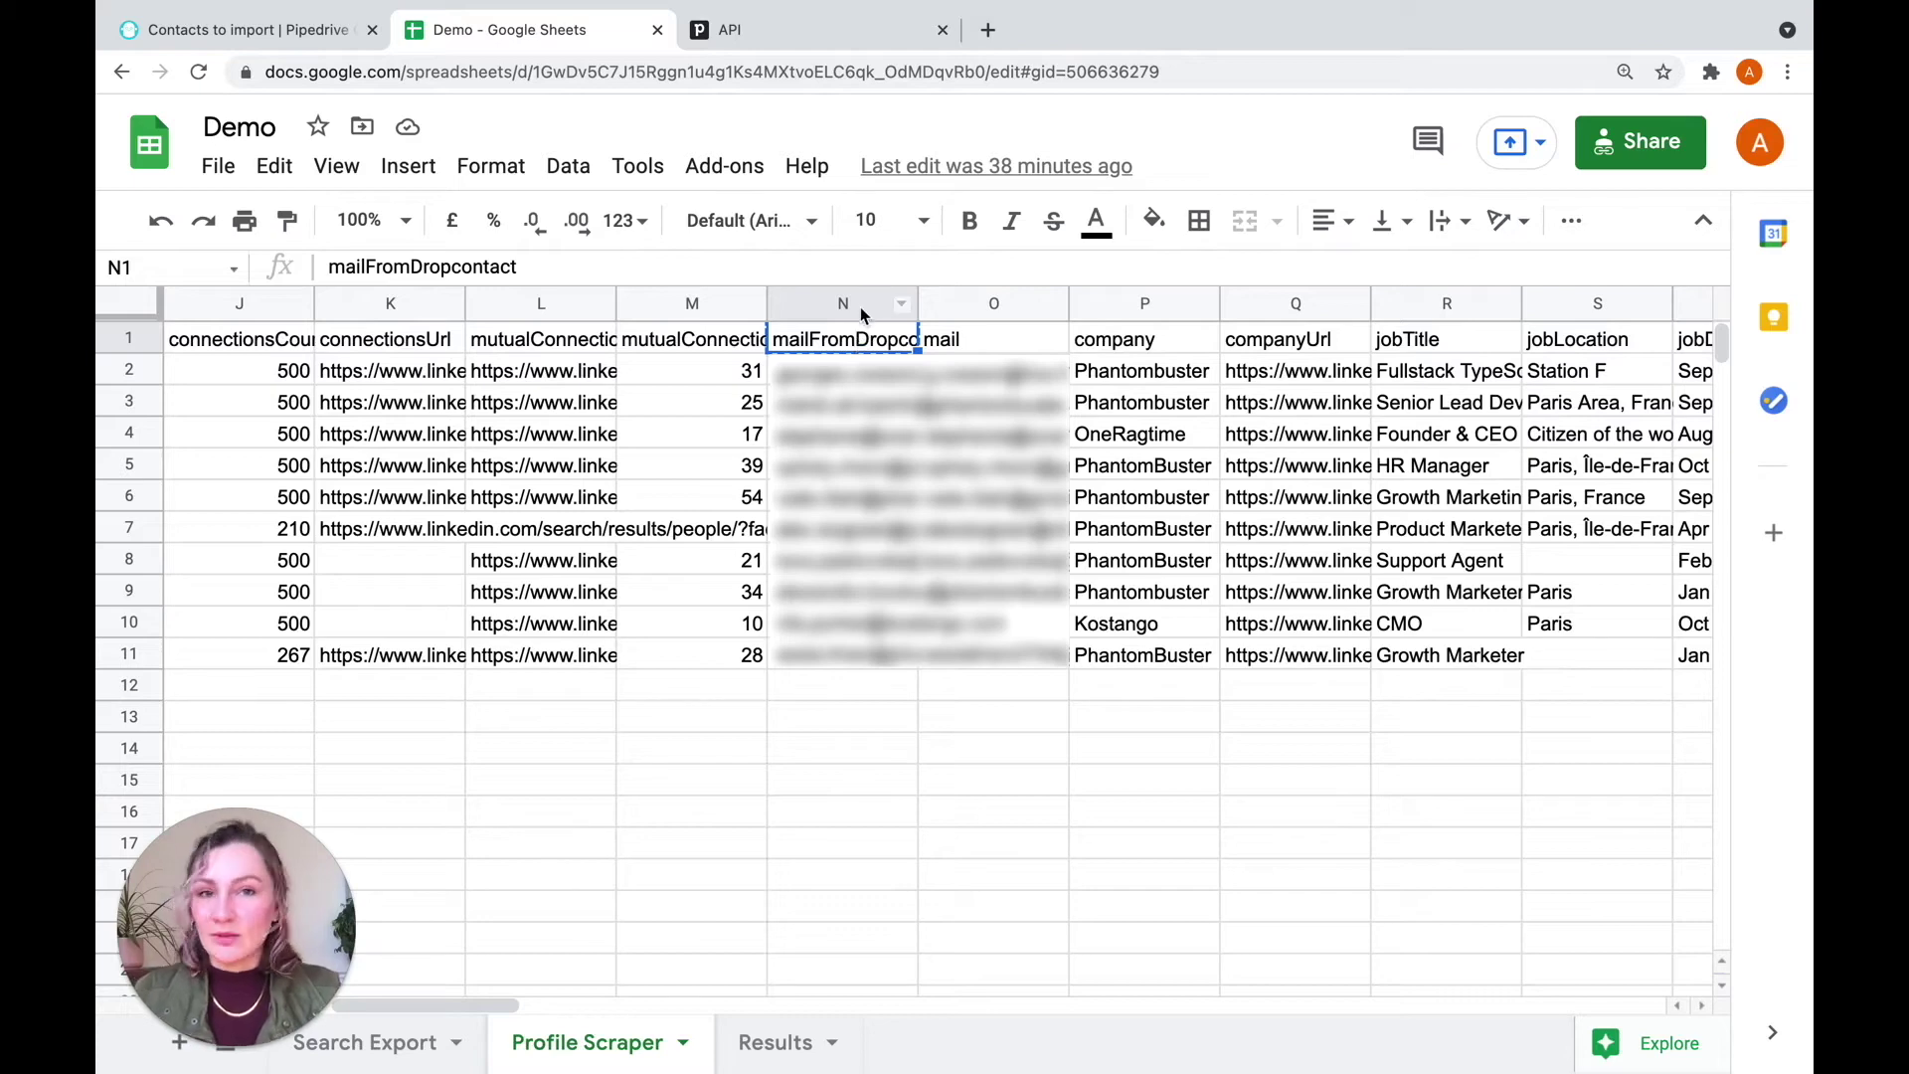
click(278, 31)
Step: Map email, name, first_name and last_name to mailFromDropcontact, fullName, firstName and lastName
drag(974, 377, 857, 387)
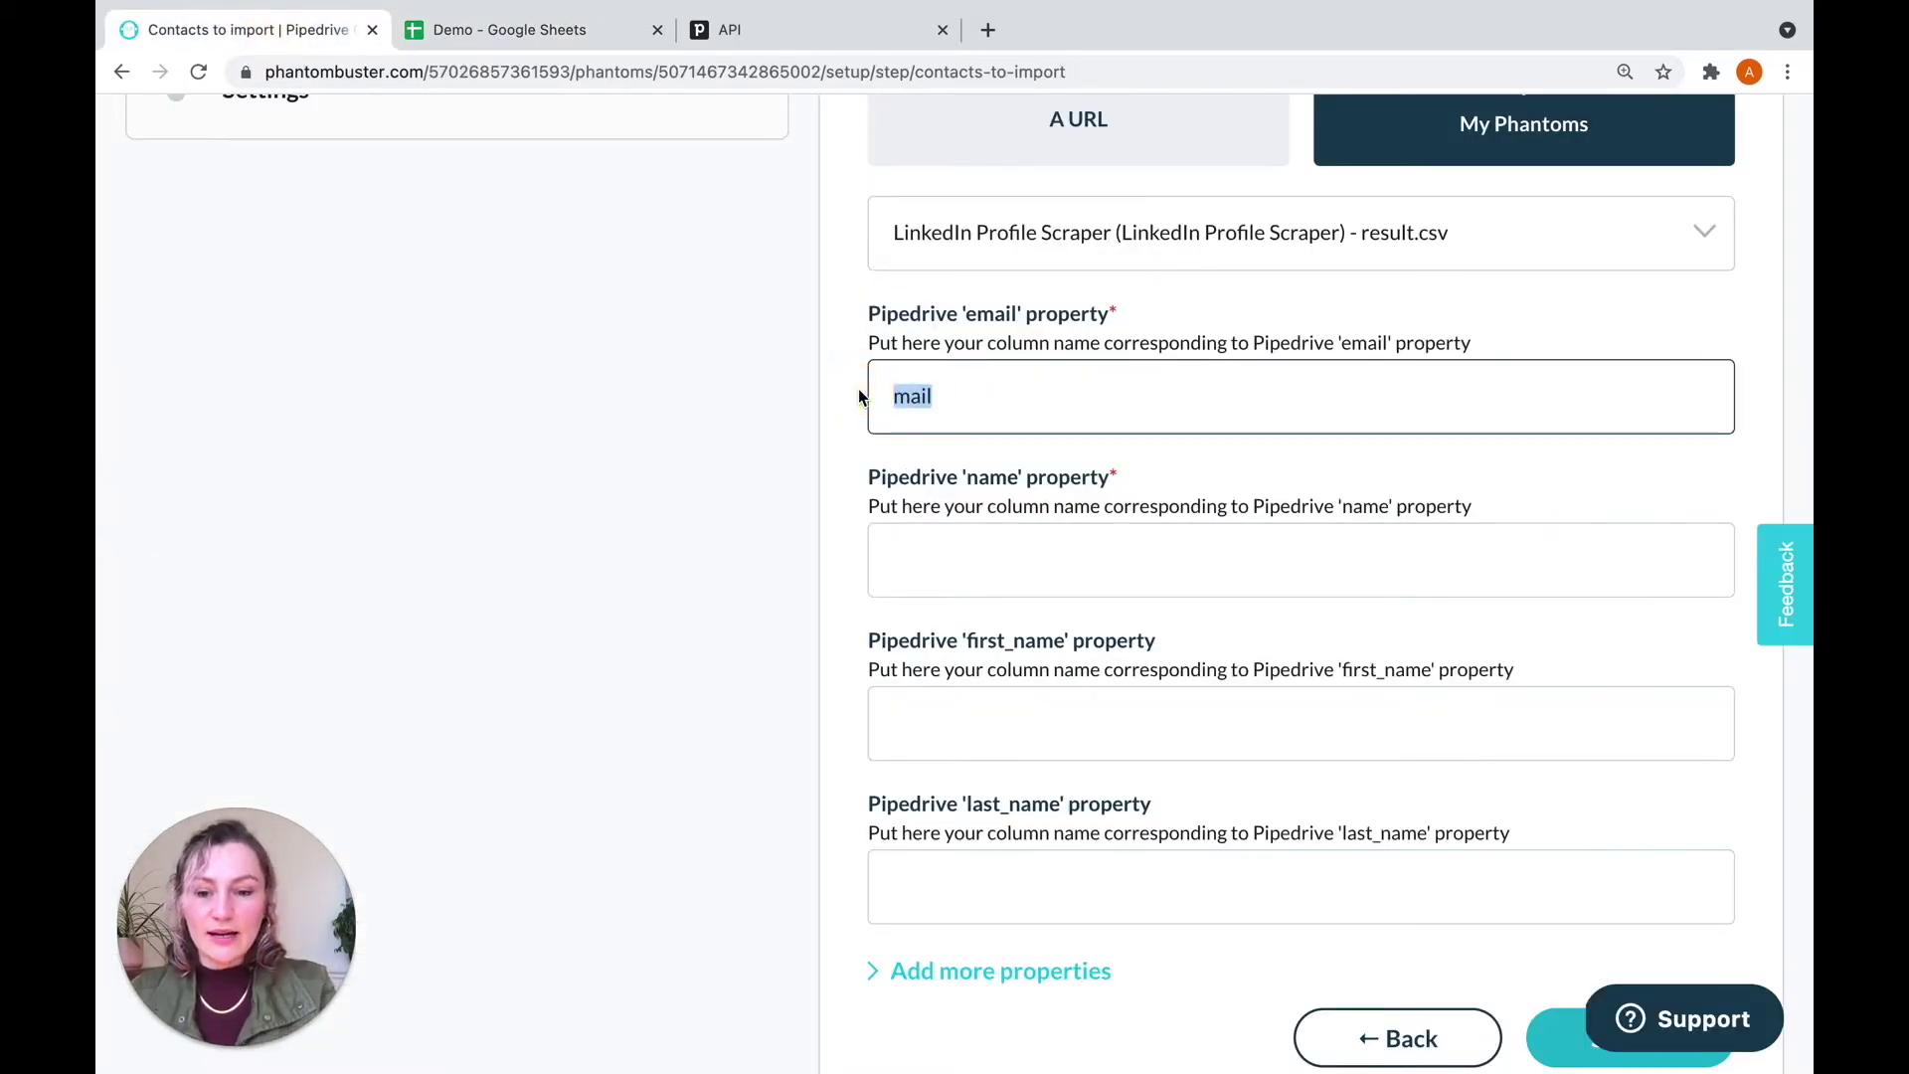
text(mailFromDropcontact)
click(986, 550)
text(f)
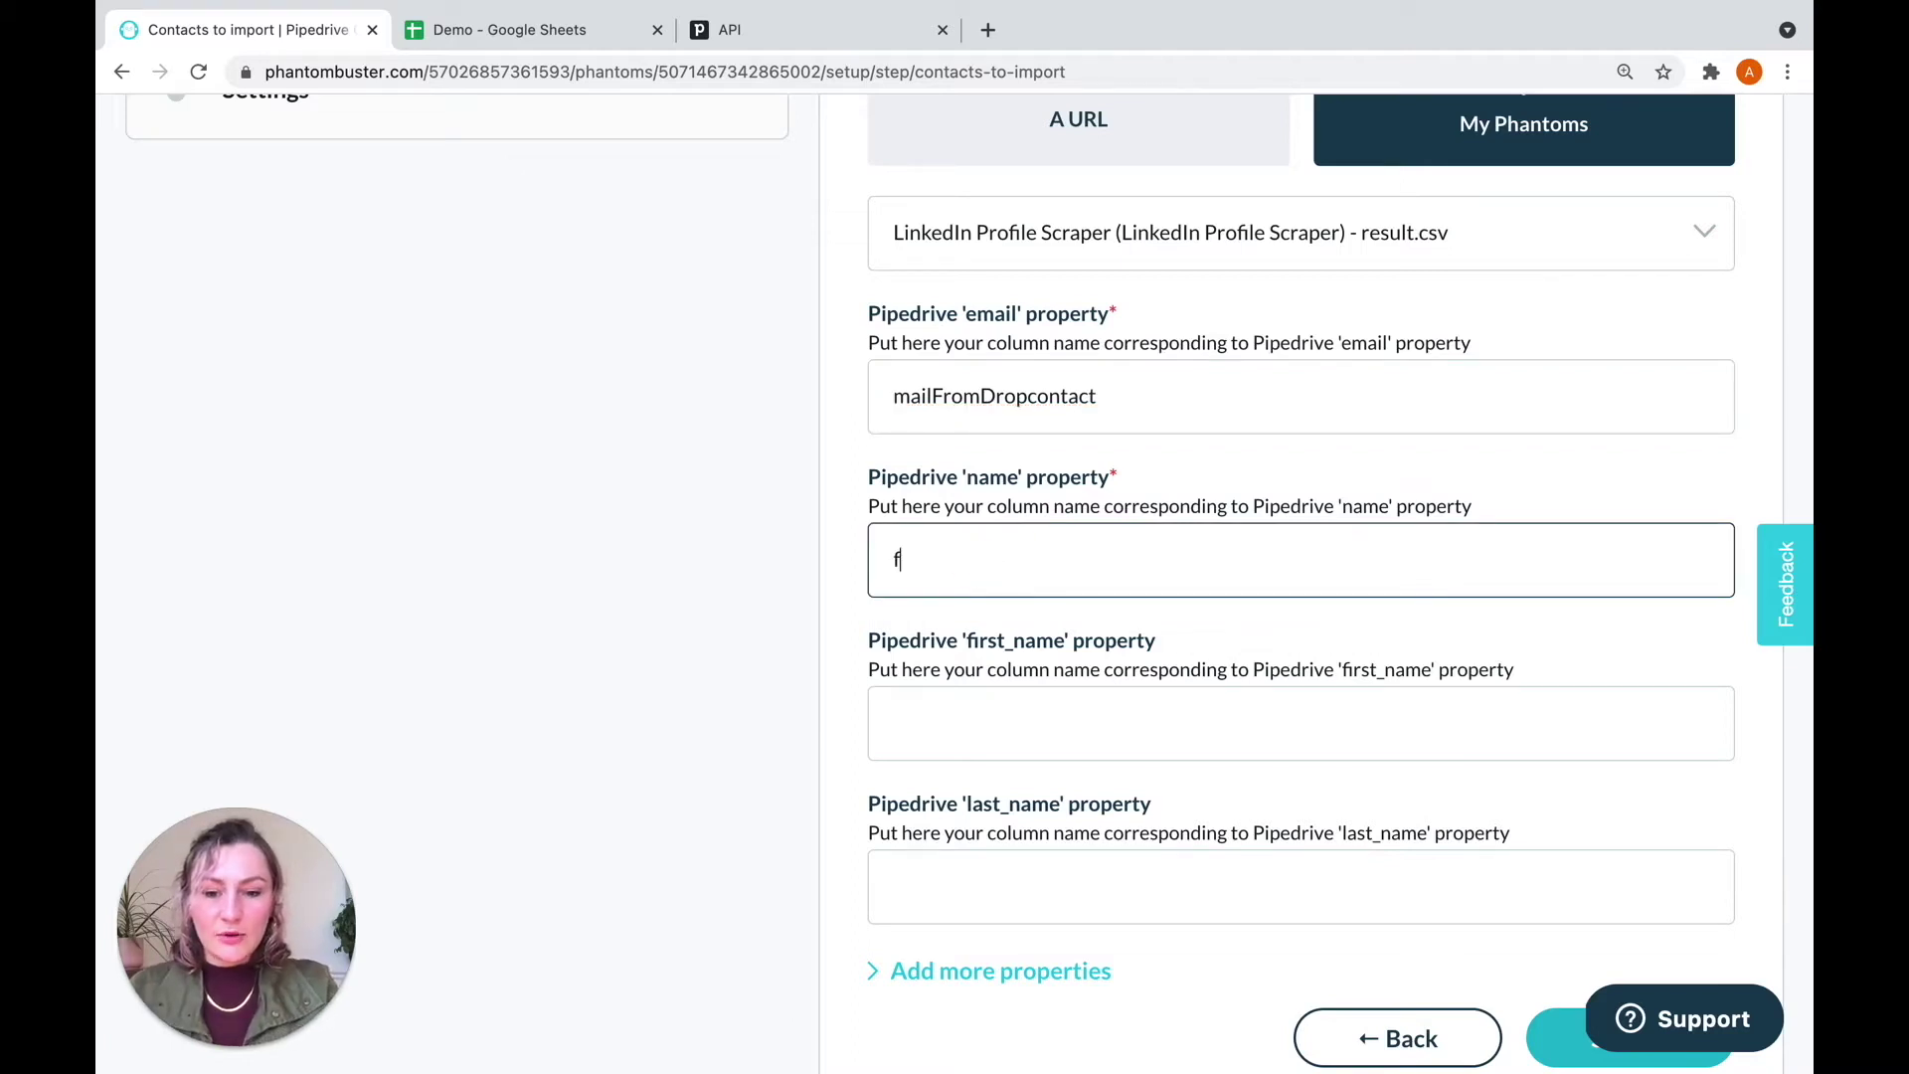
text(ullName)
click(963, 706)
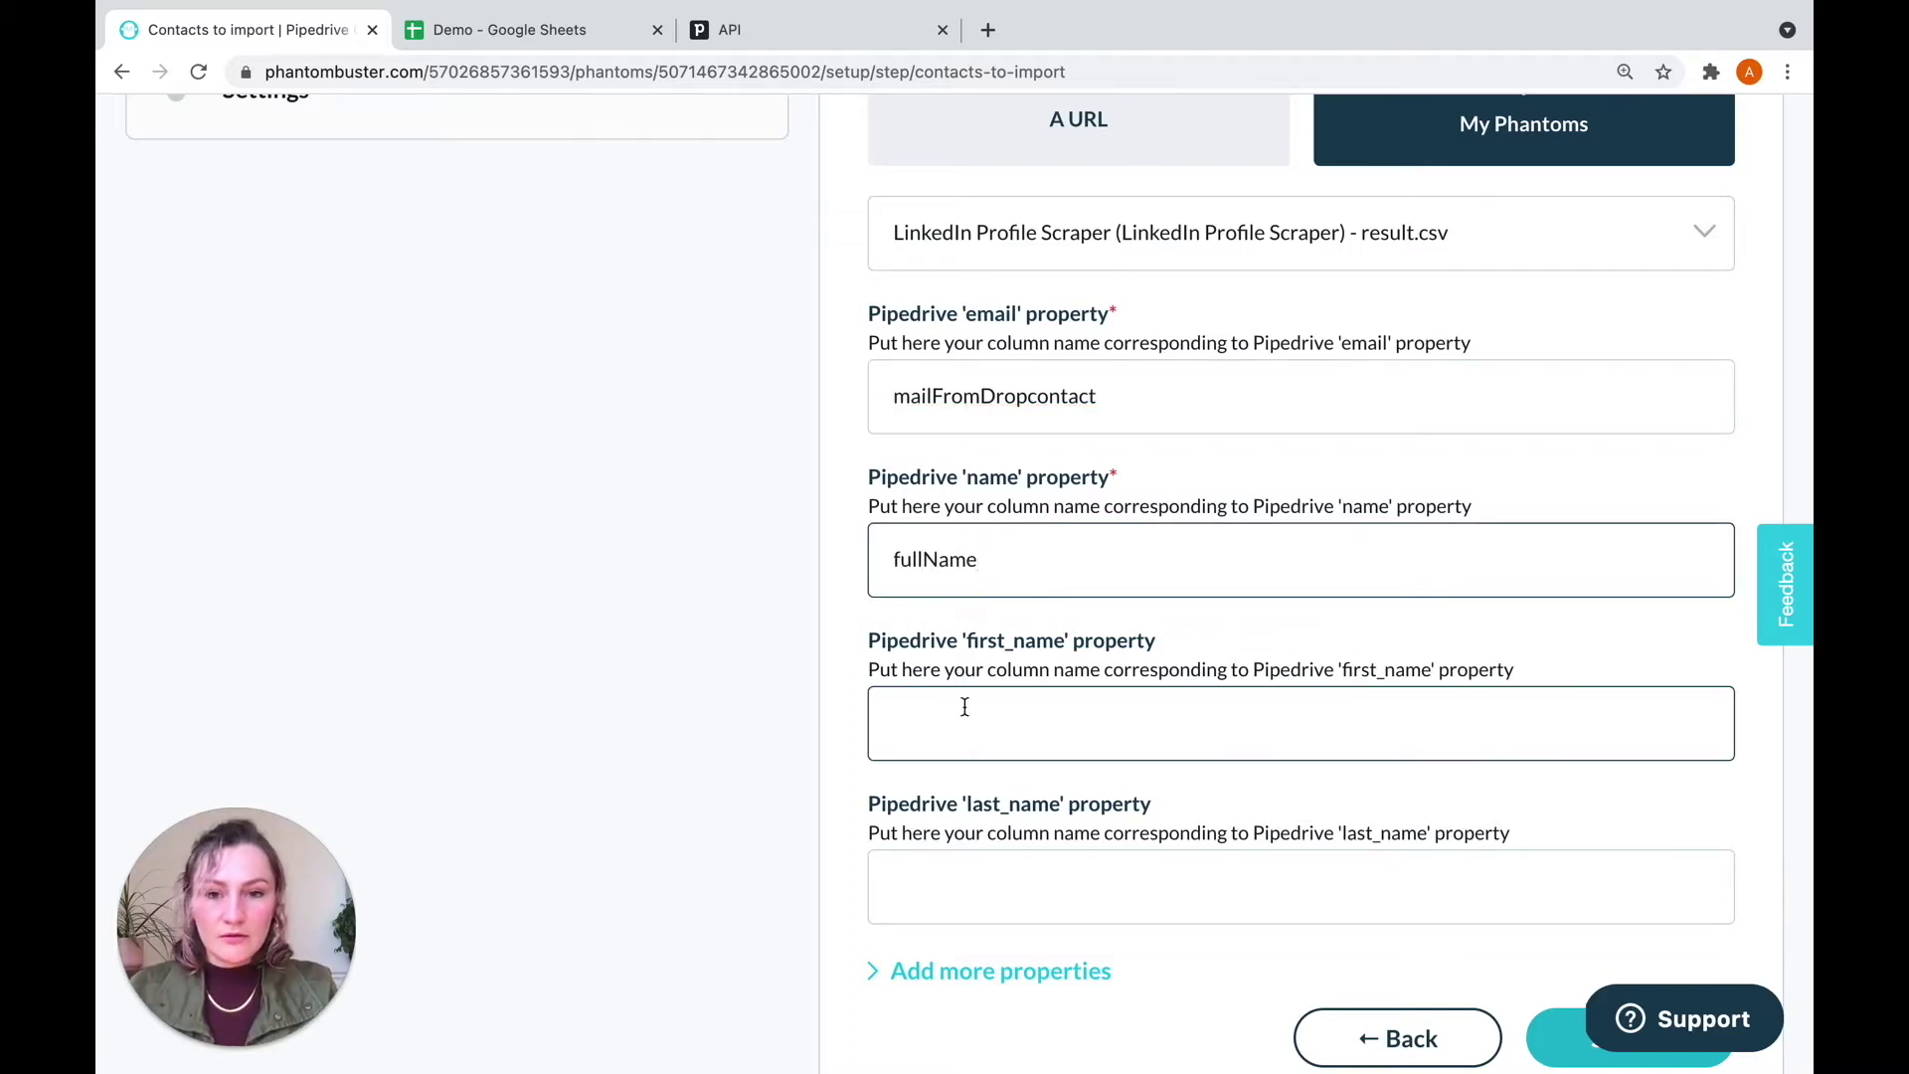
text(firstName)
click(966, 870)
text(lastName)
Step: Expand the Add more properties section, then return to Pipedrive's settings
click(873, 971)
scroll(873, 982, down, 2)
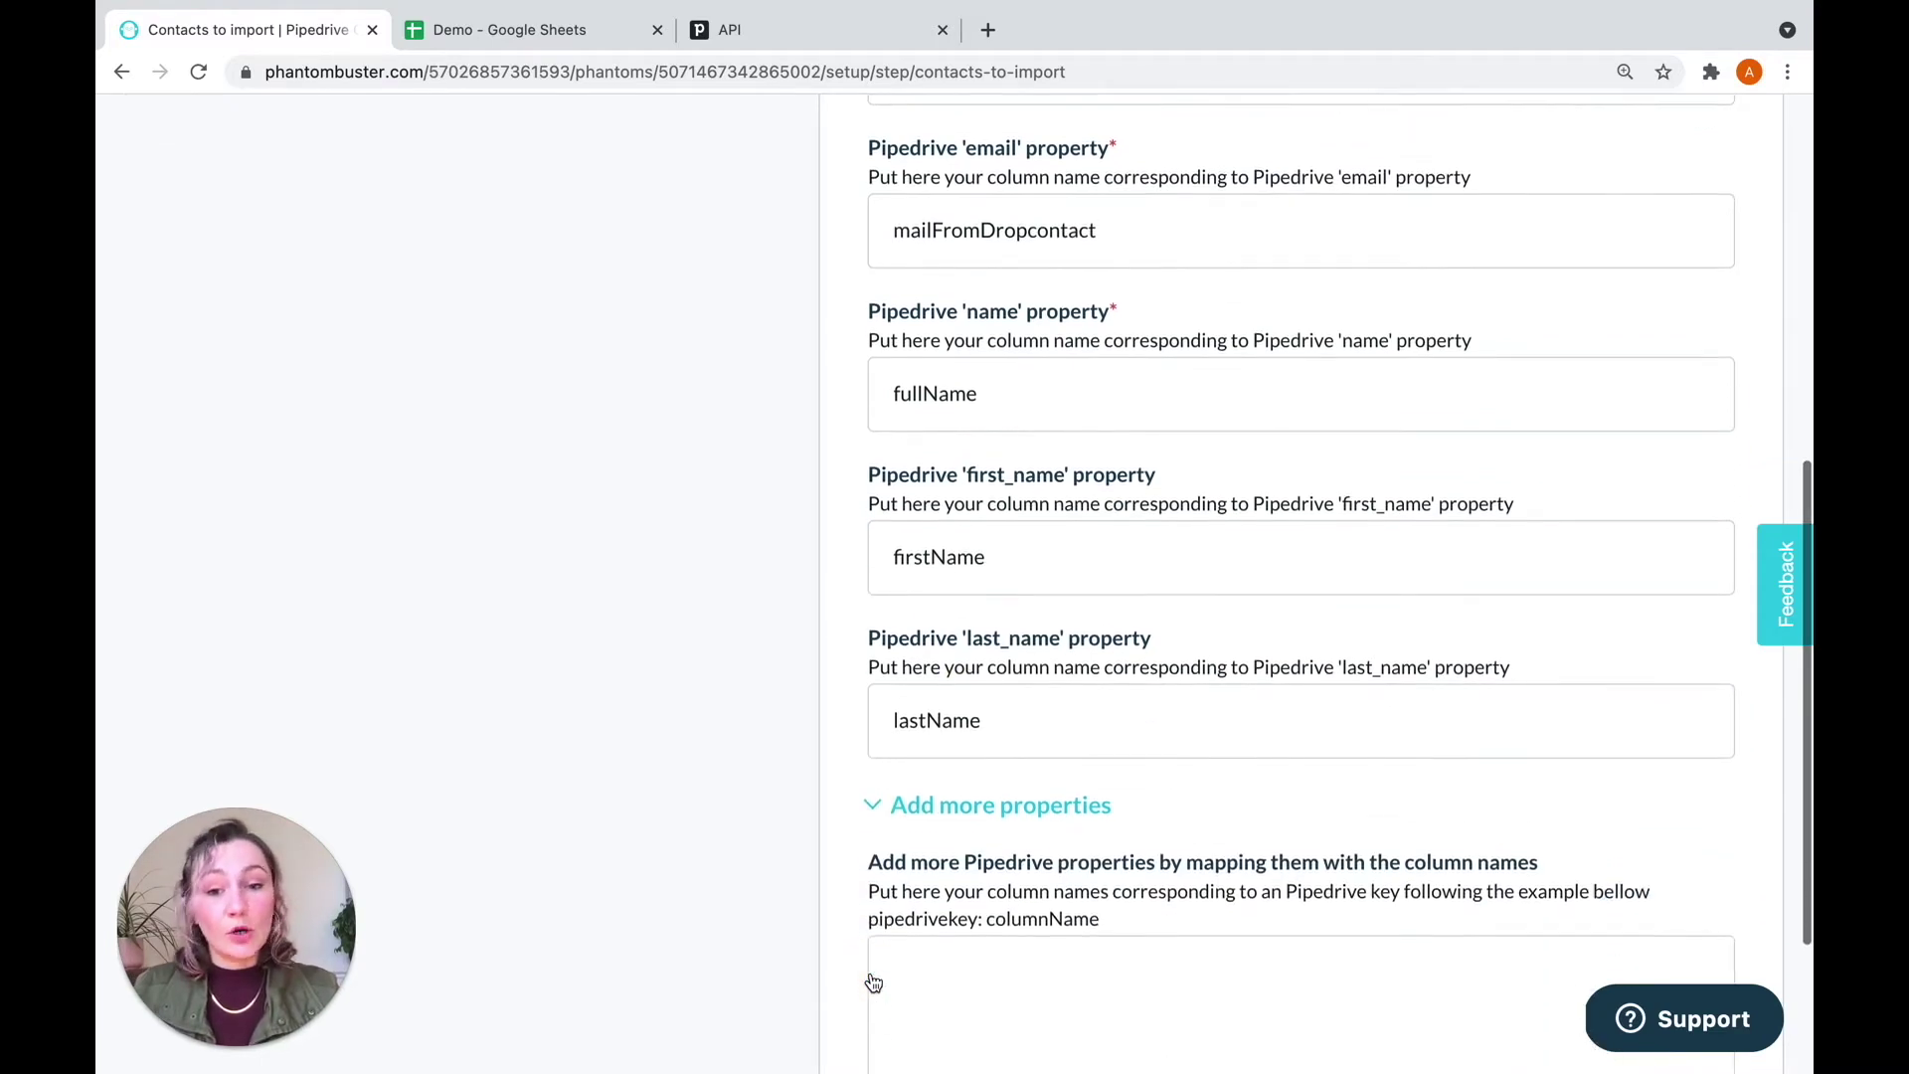
scroll(873, 982, down, 1)
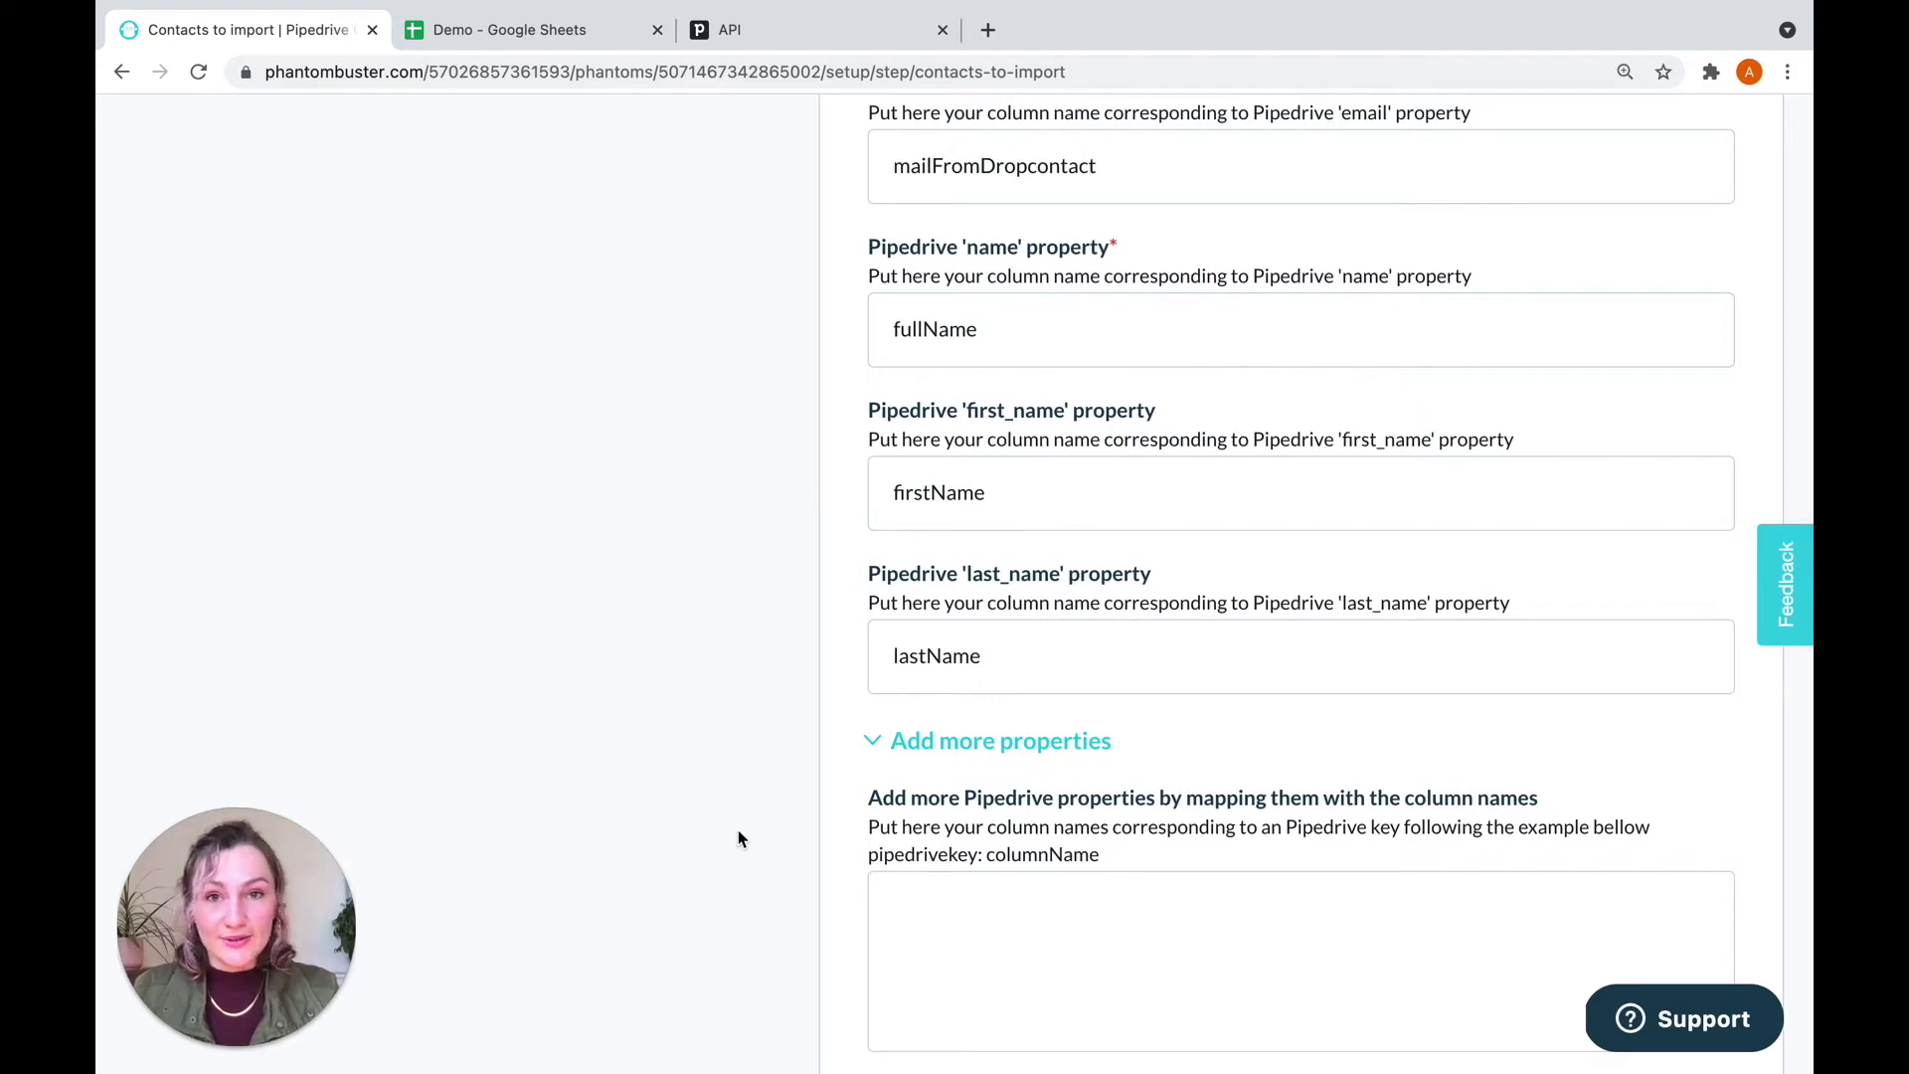
key(ctrl+3)
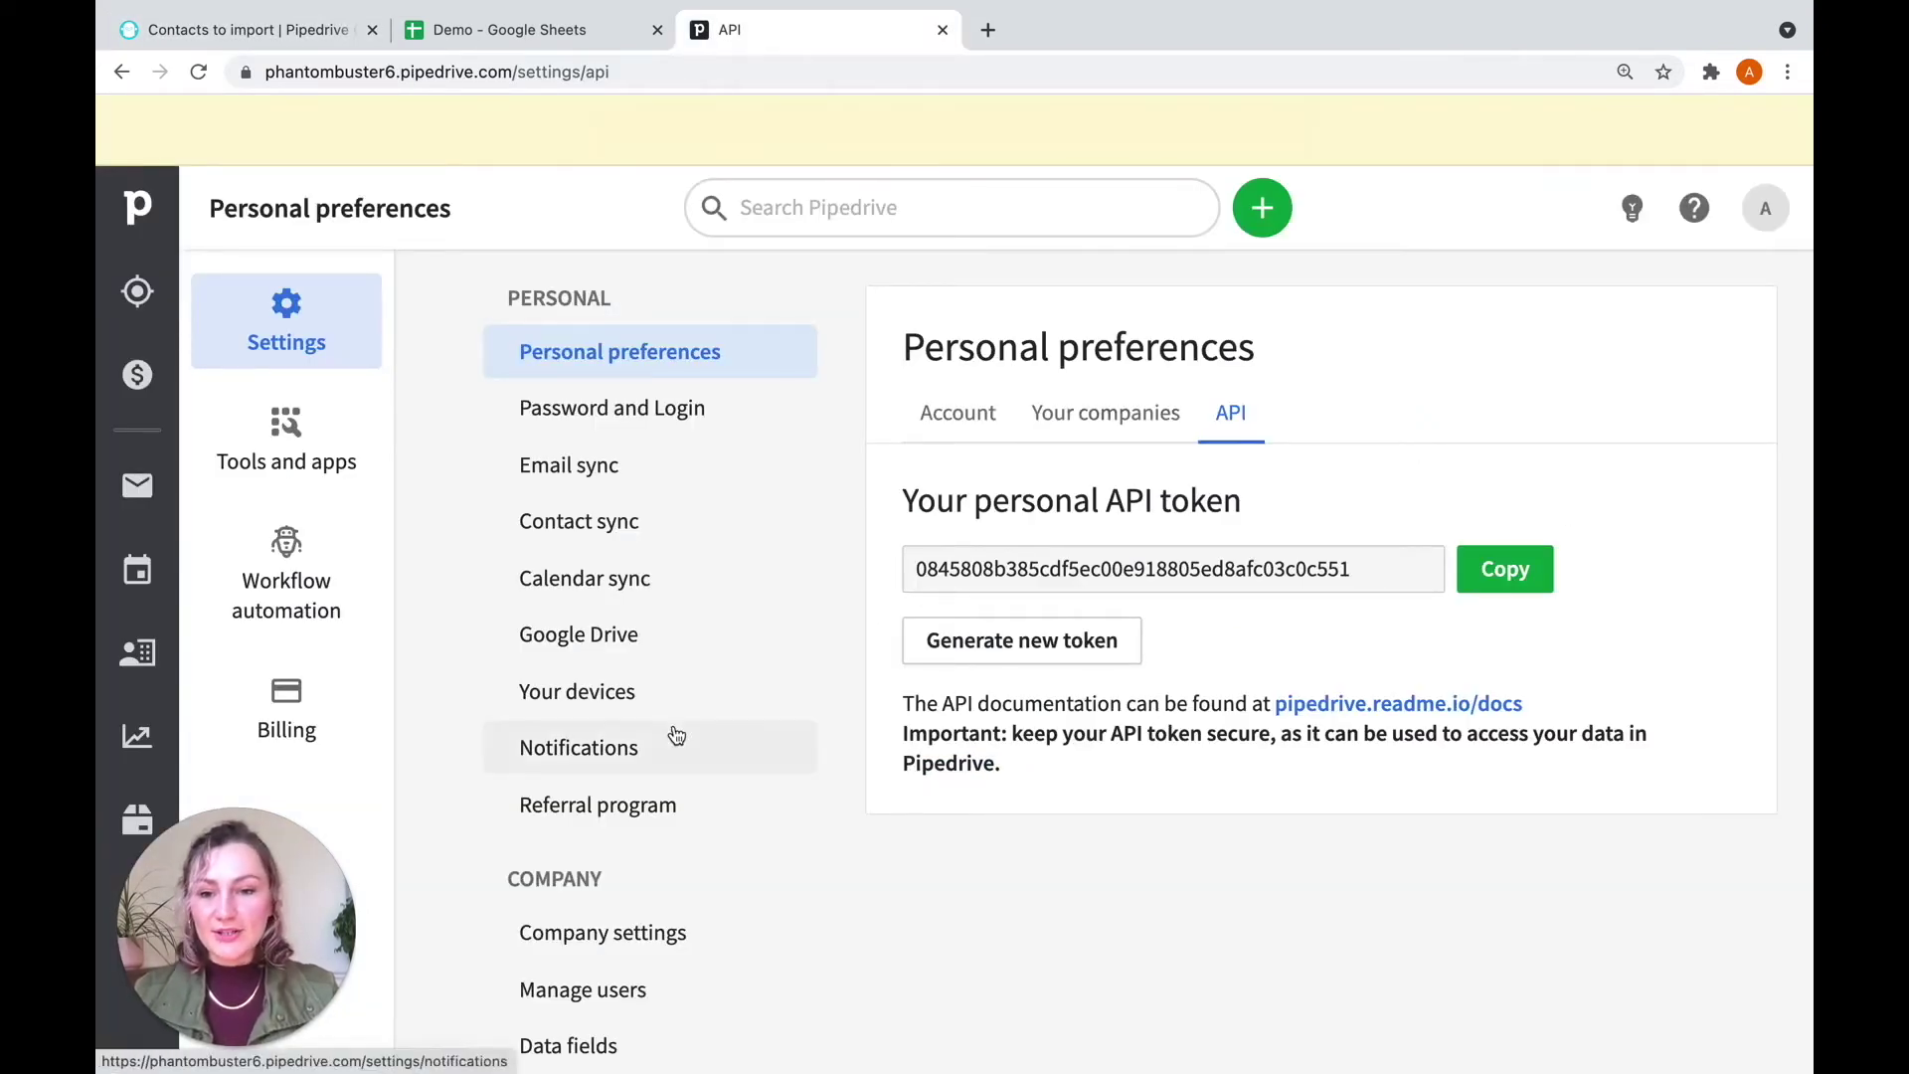
Step: Open Pipedrive's Data fields settings and view the default Person fields like Email and Organization
click(600, 1044)
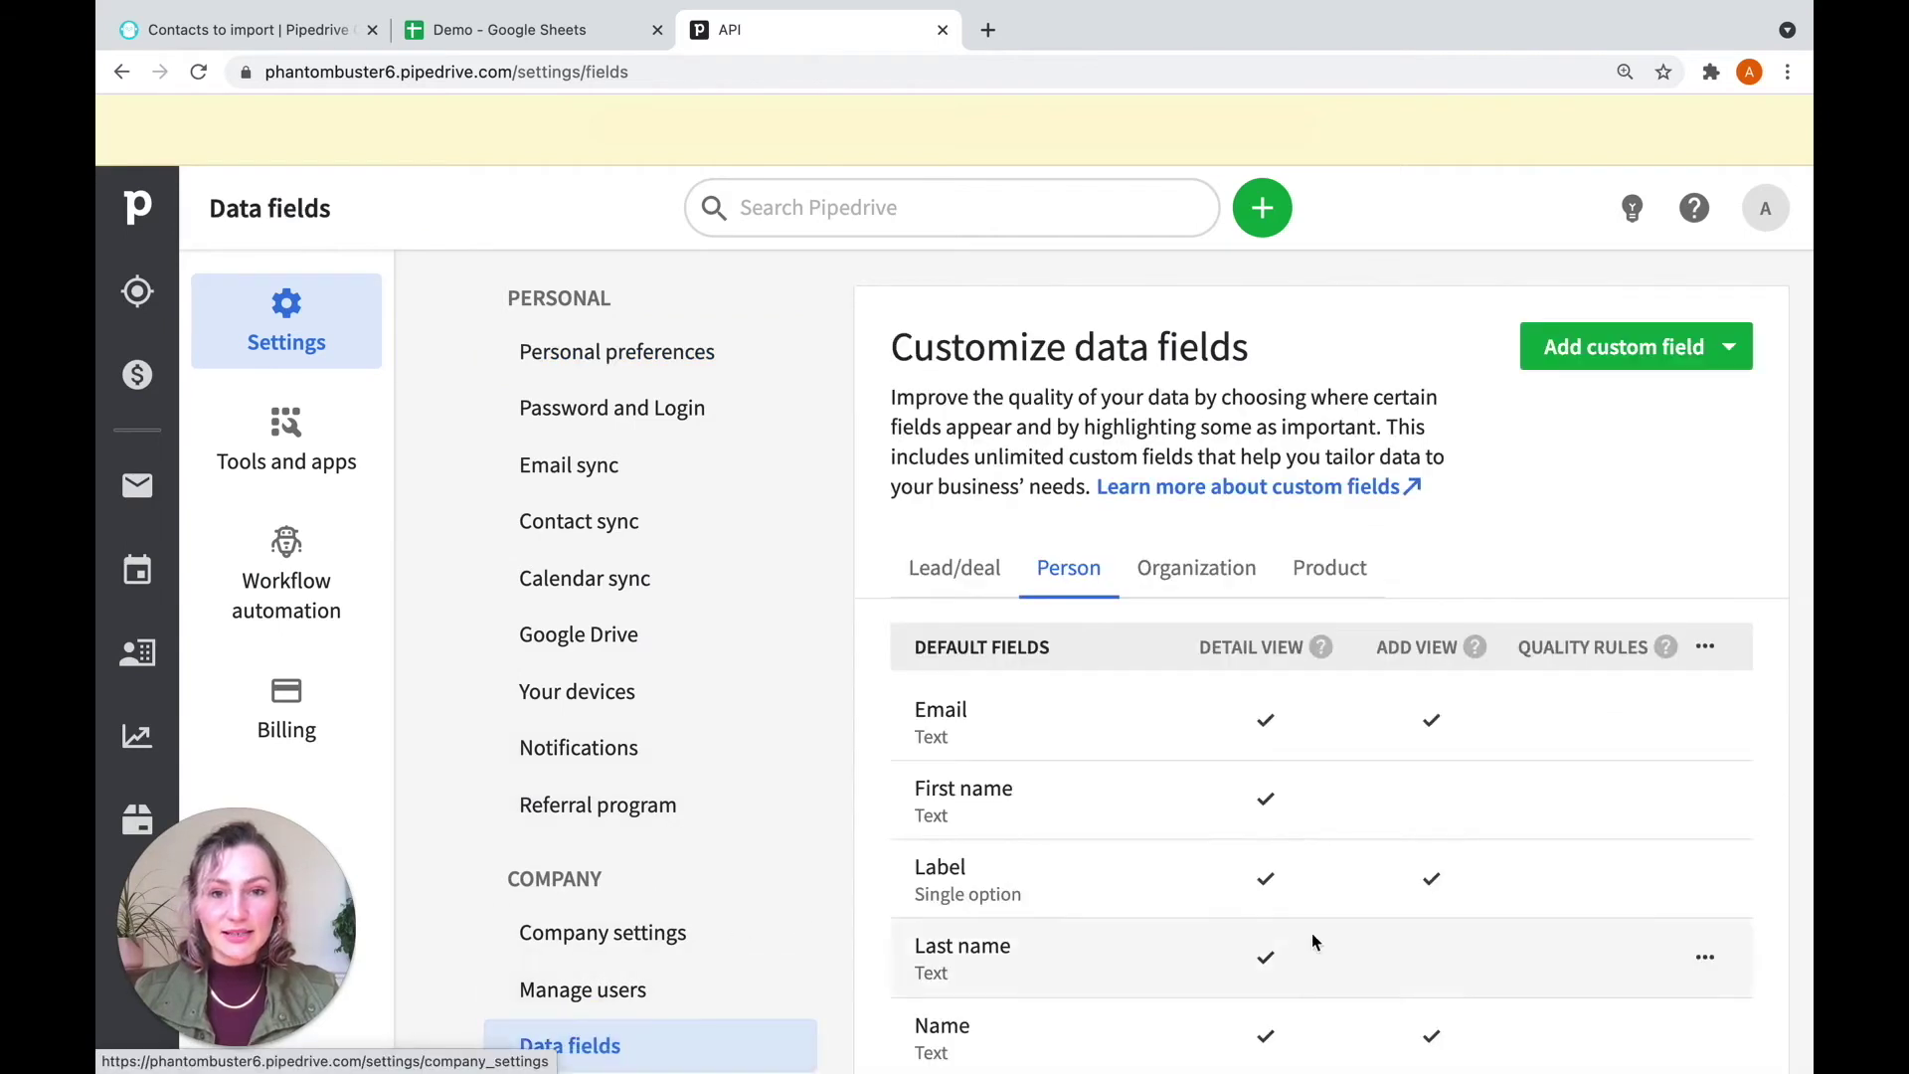
scroll(1559, 885, down, 3)
scroll(1561, 885, down, 2)
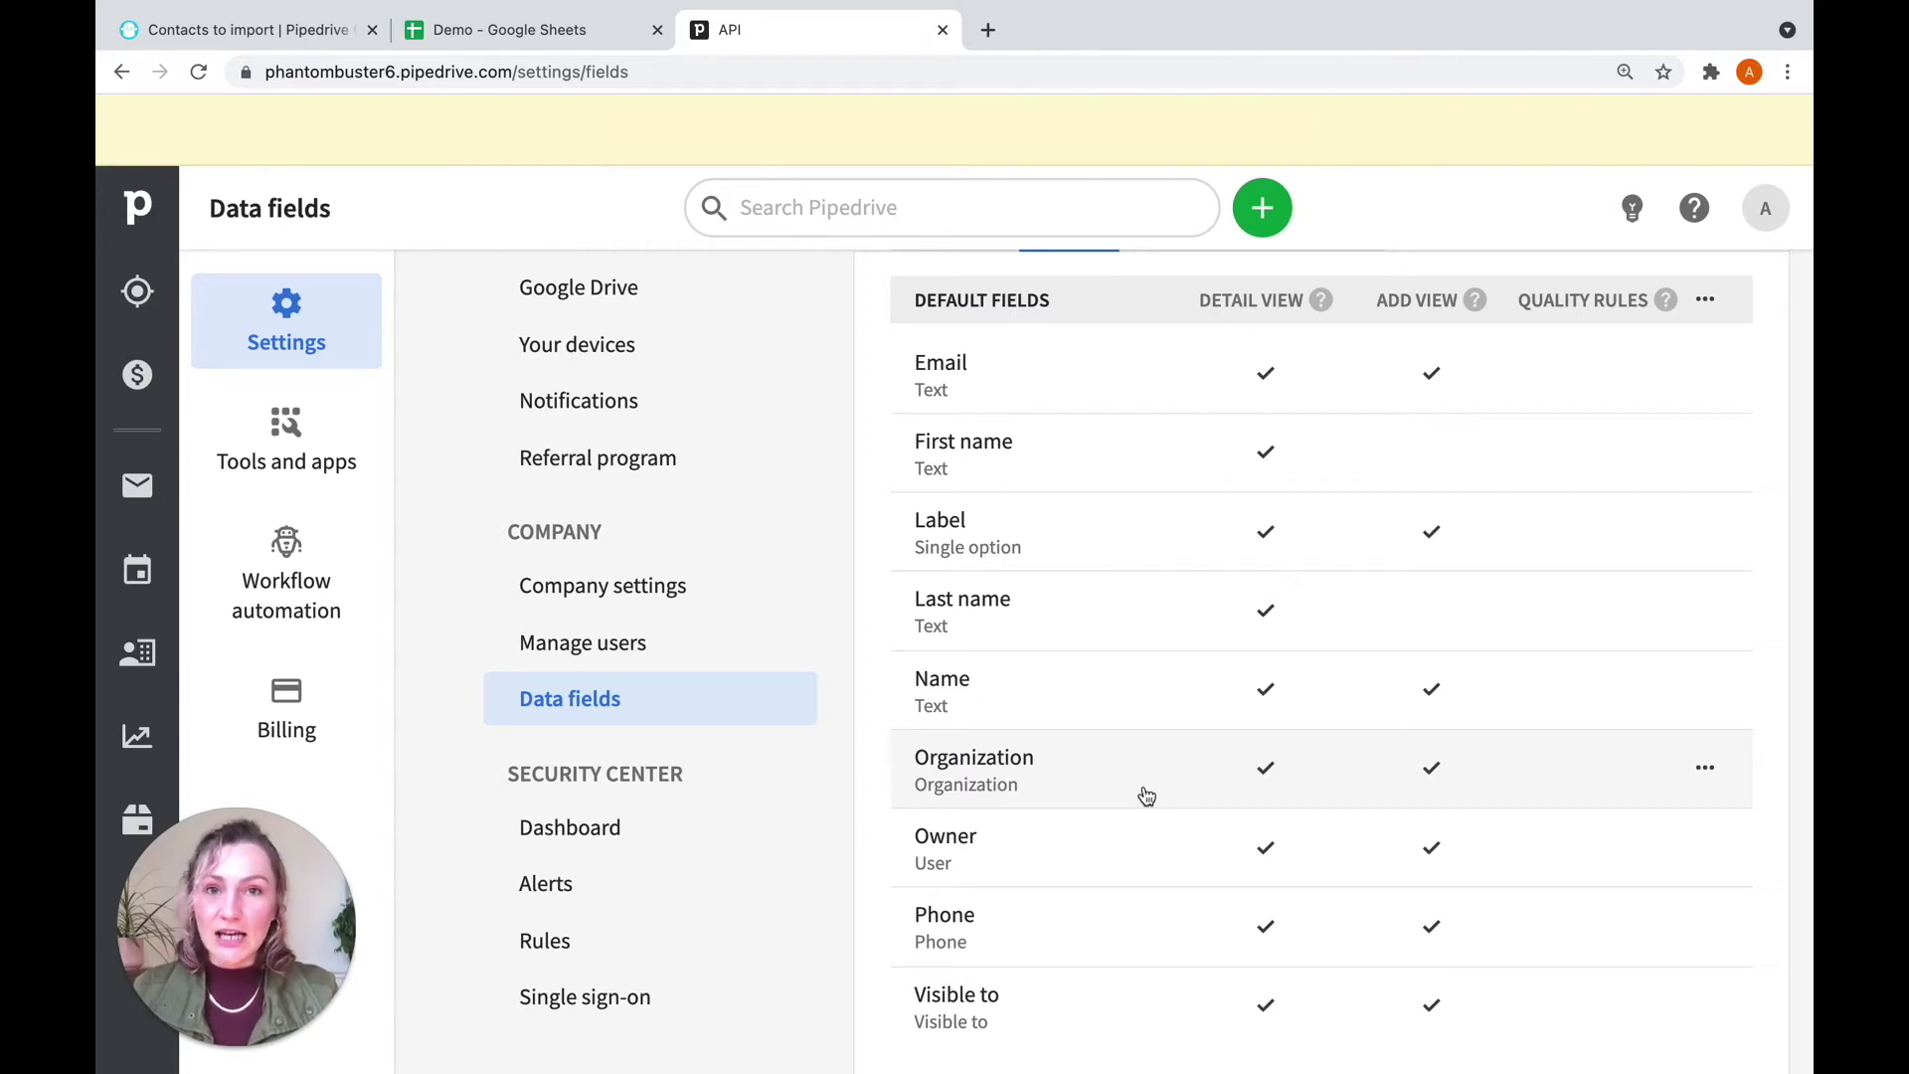
scroll(1083, 799, up, 5)
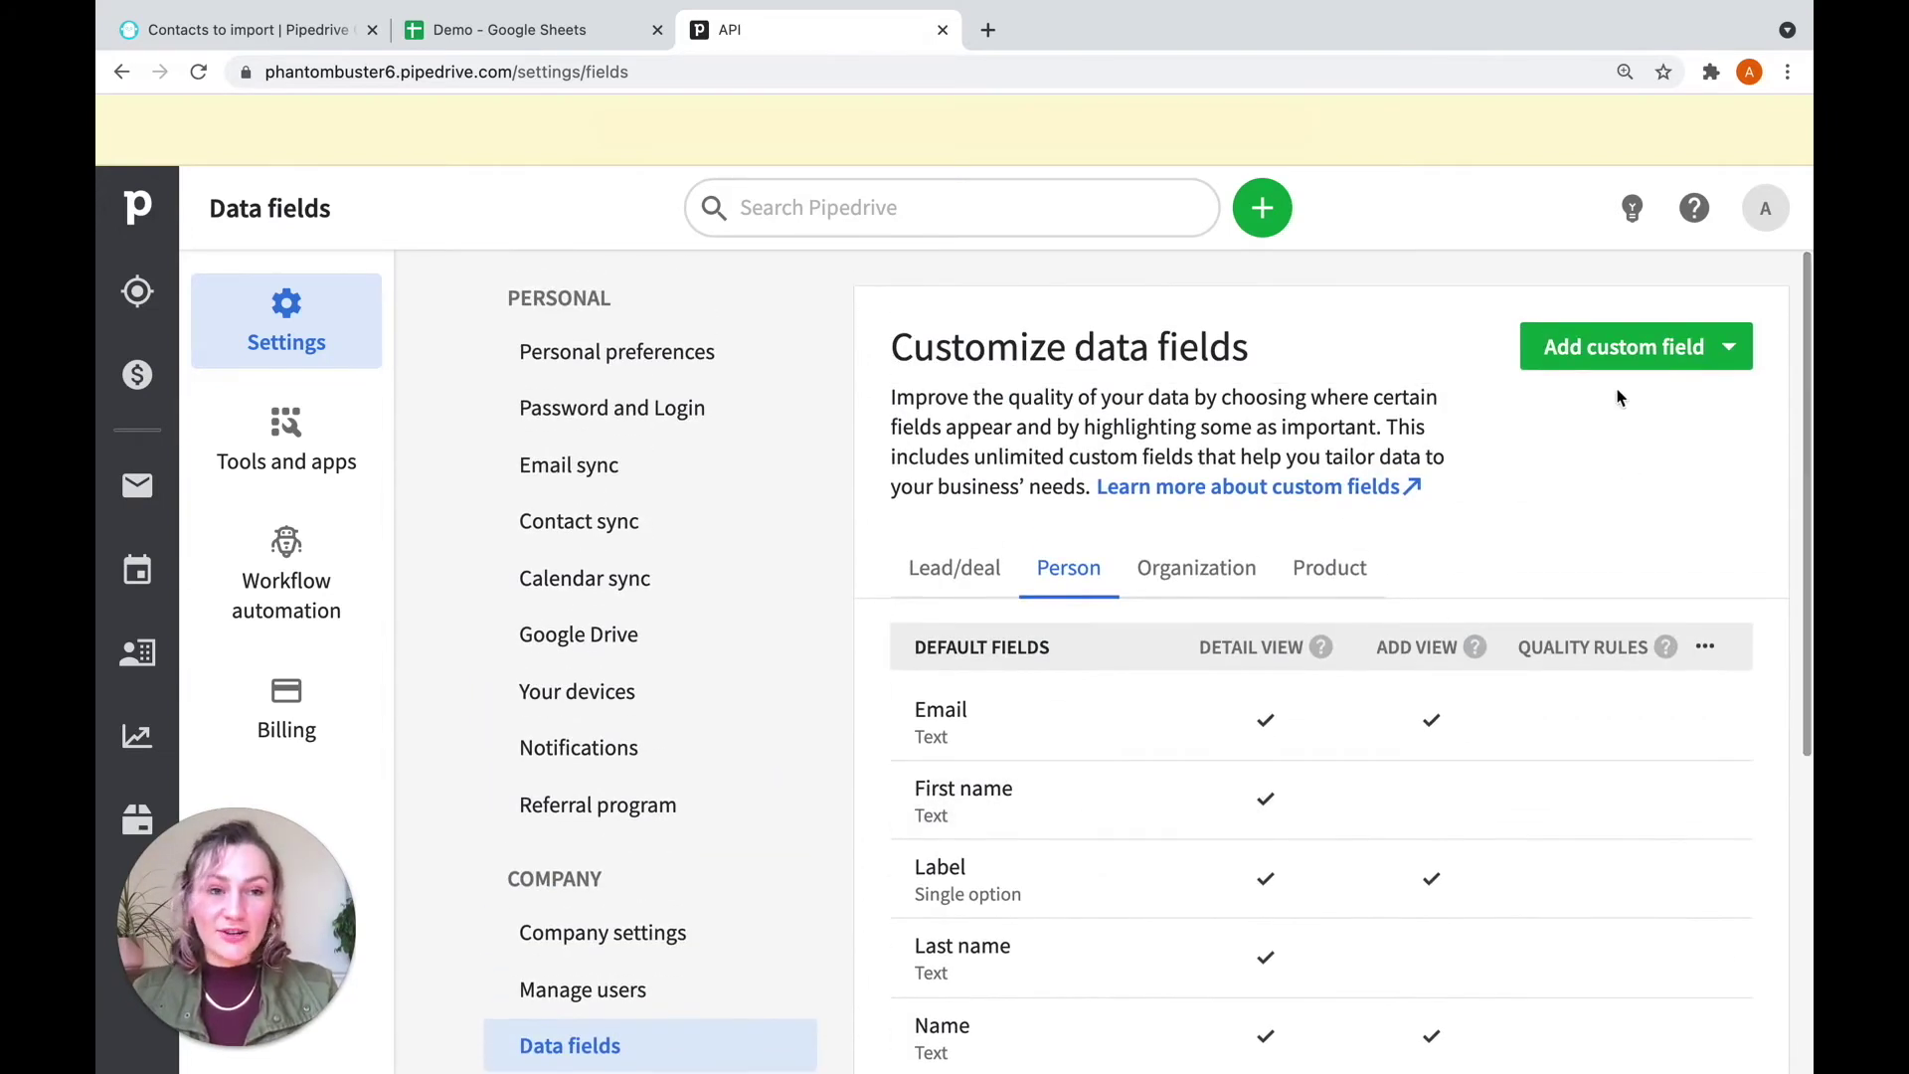
Step: Add a Person field named Company, always visible in the person detail view
click(1727, 350)
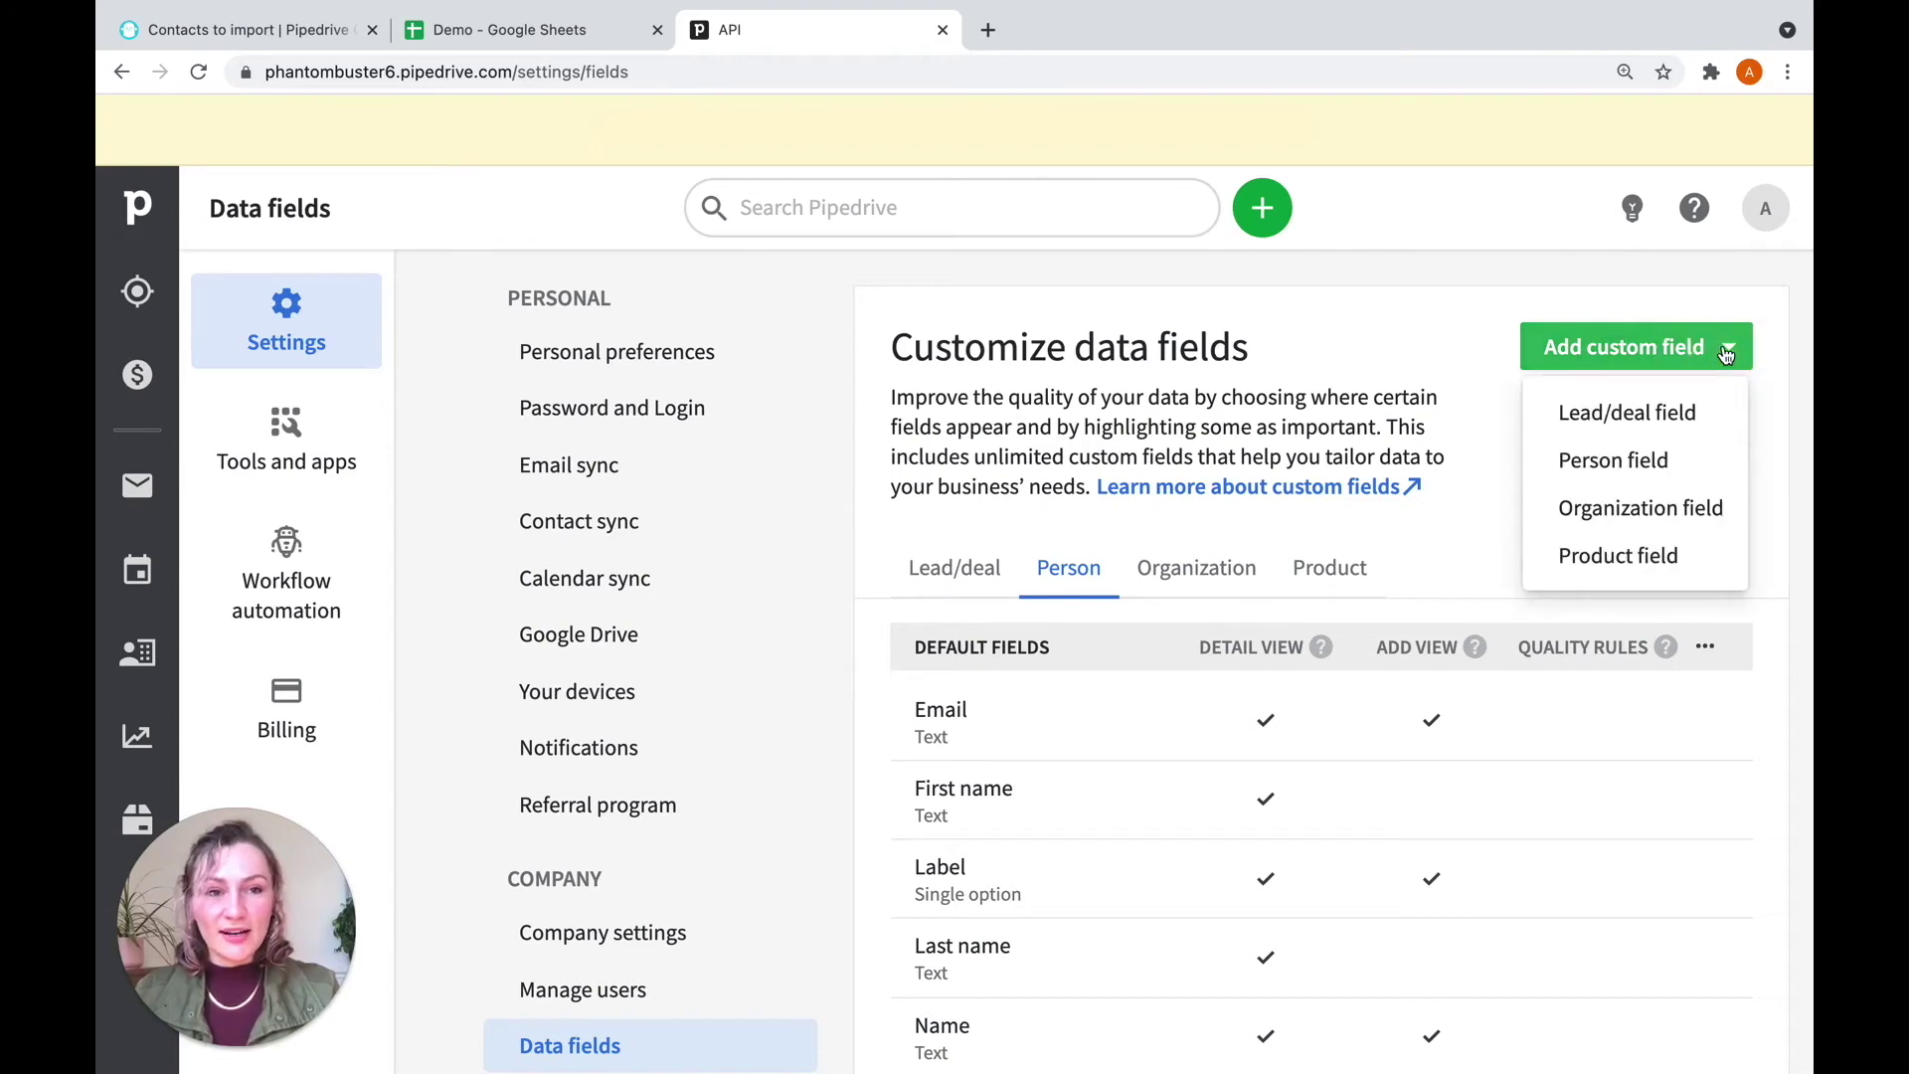
click(1612, 462)
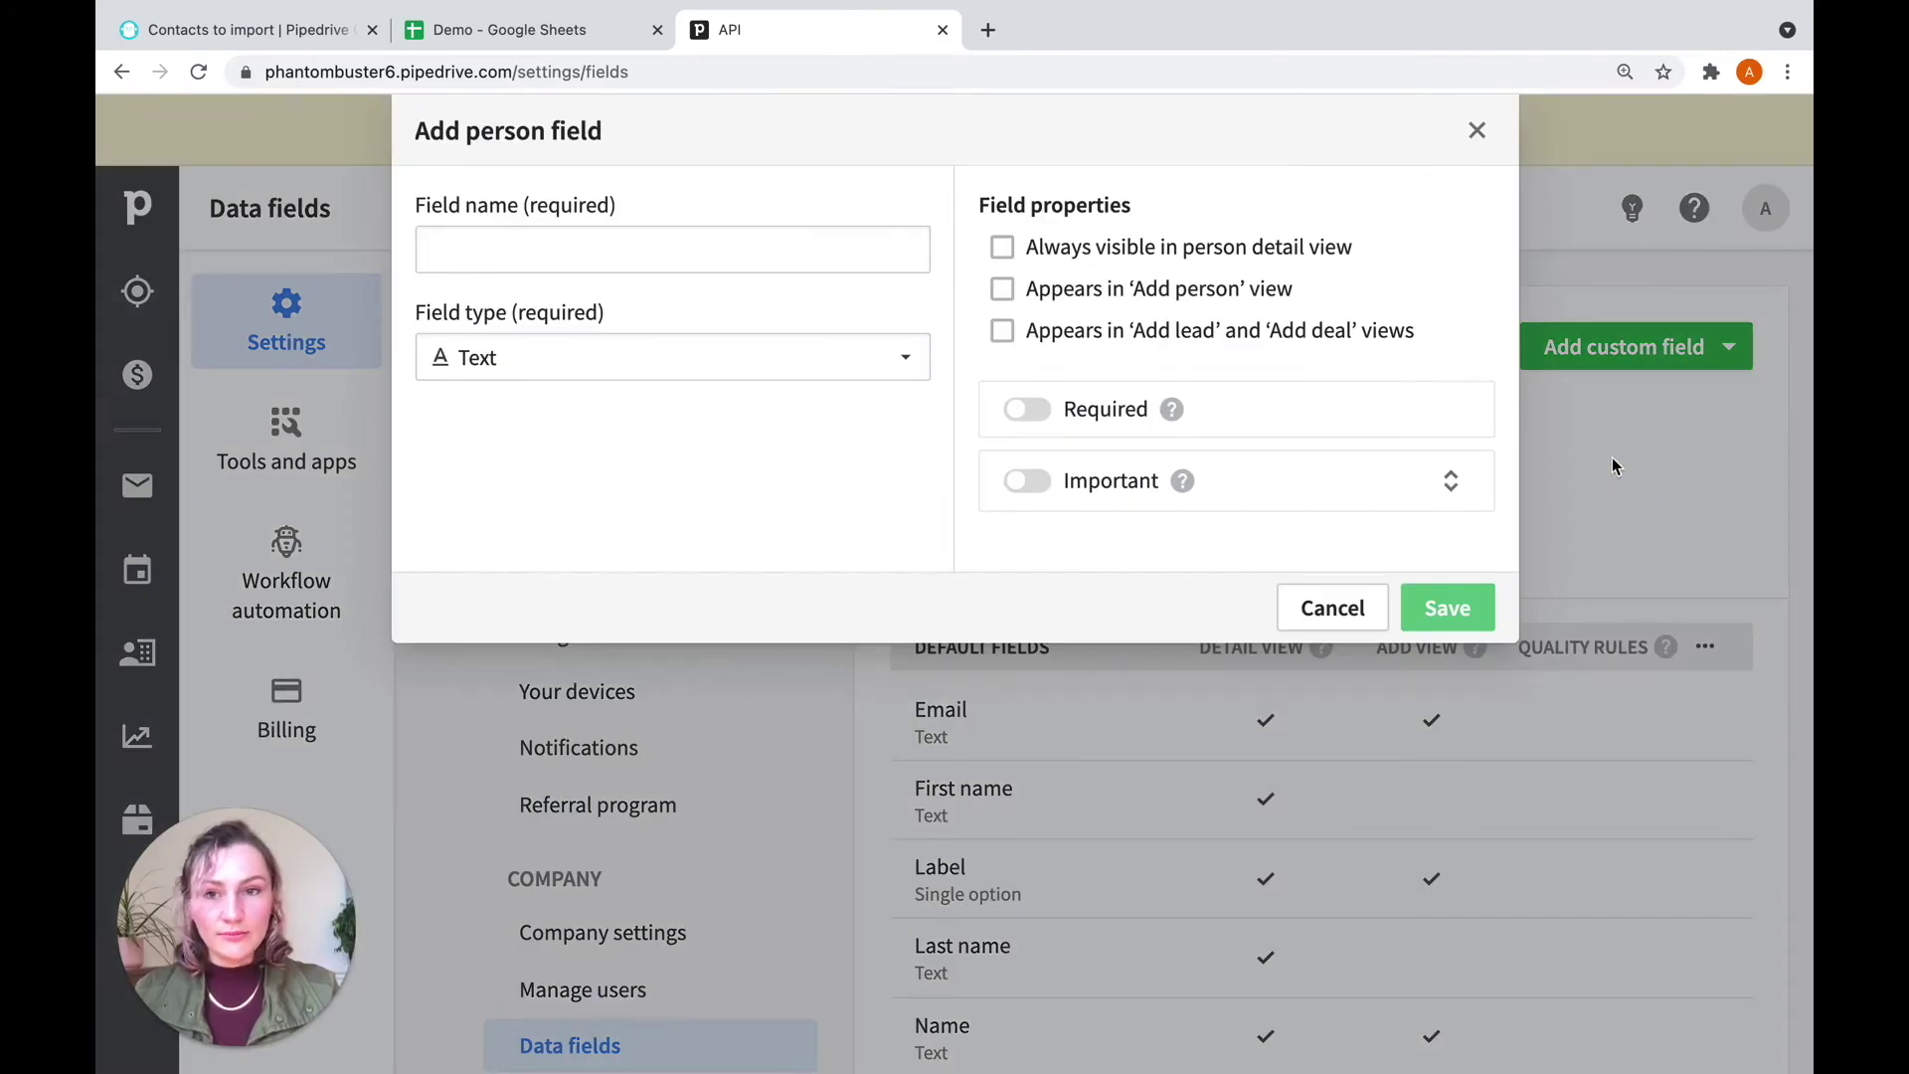
click(475, 257)
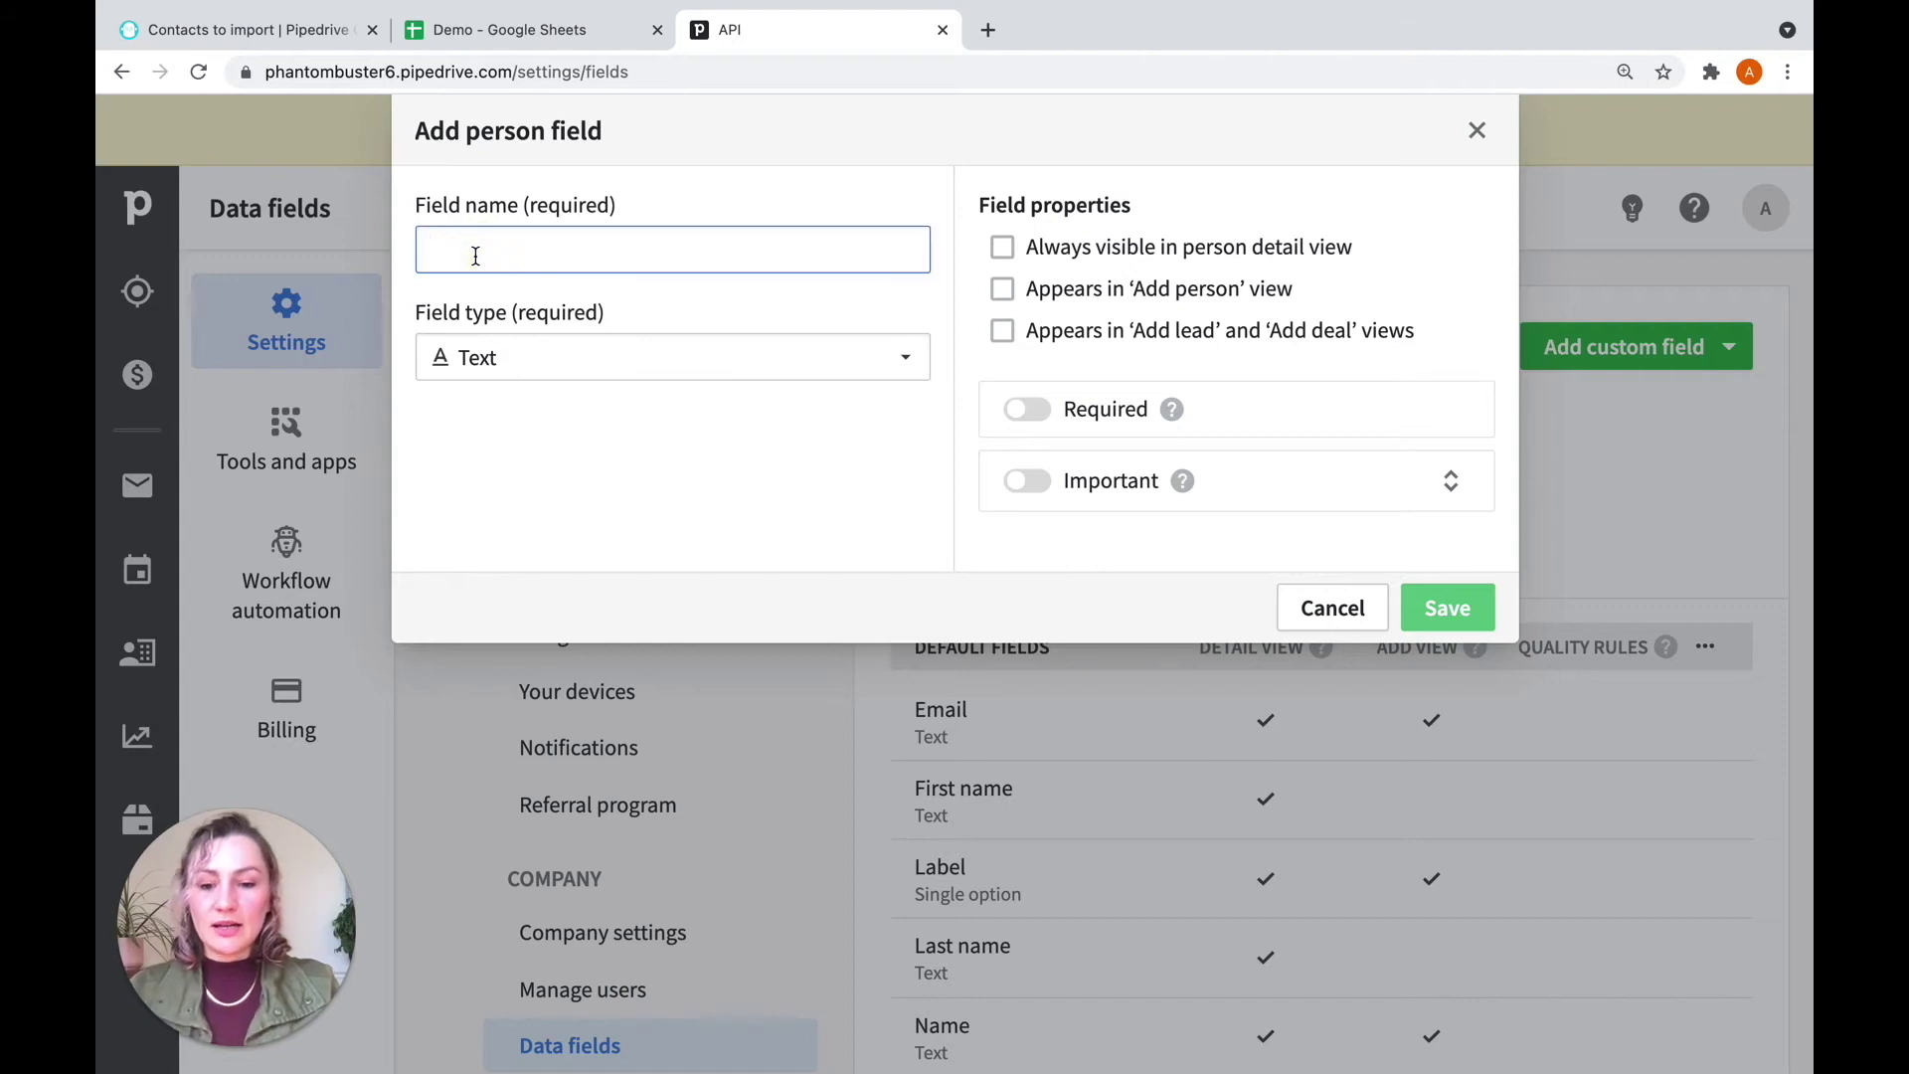
text(Company)
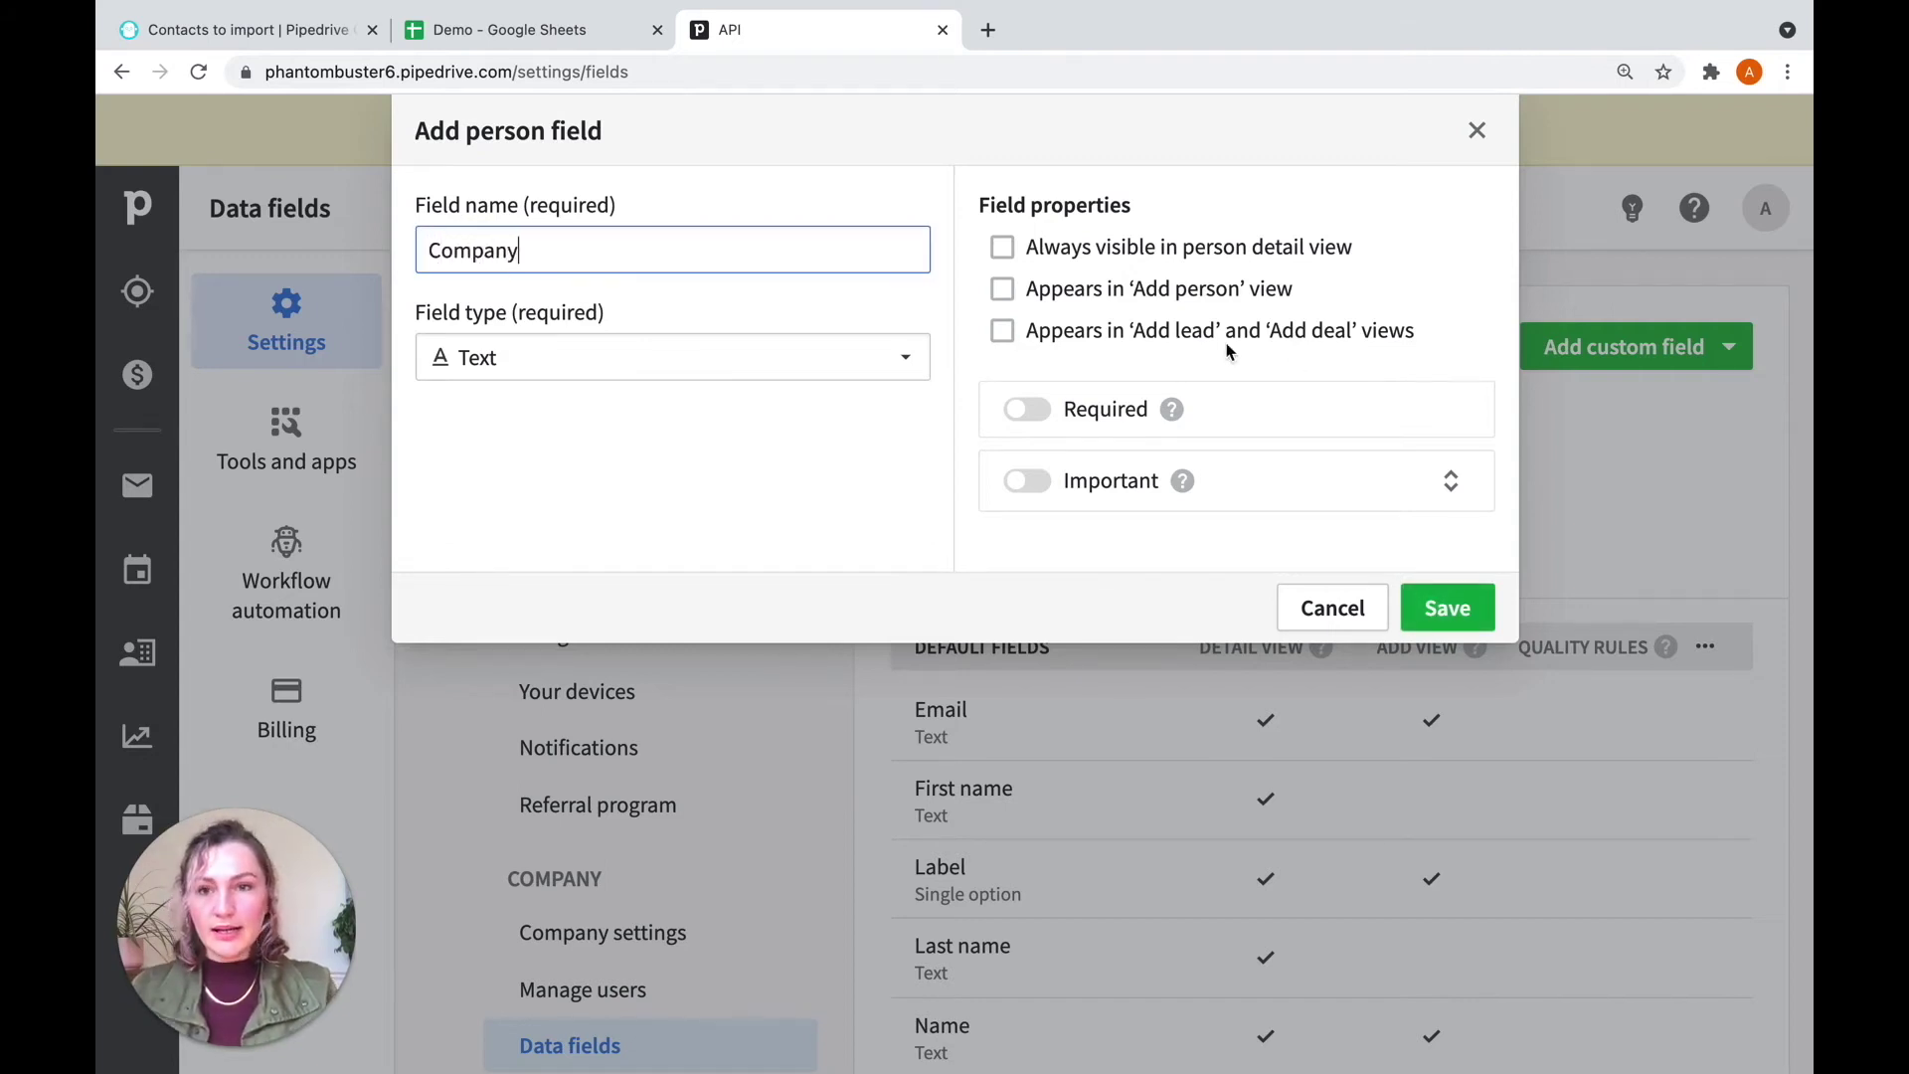
click(1002, 248)
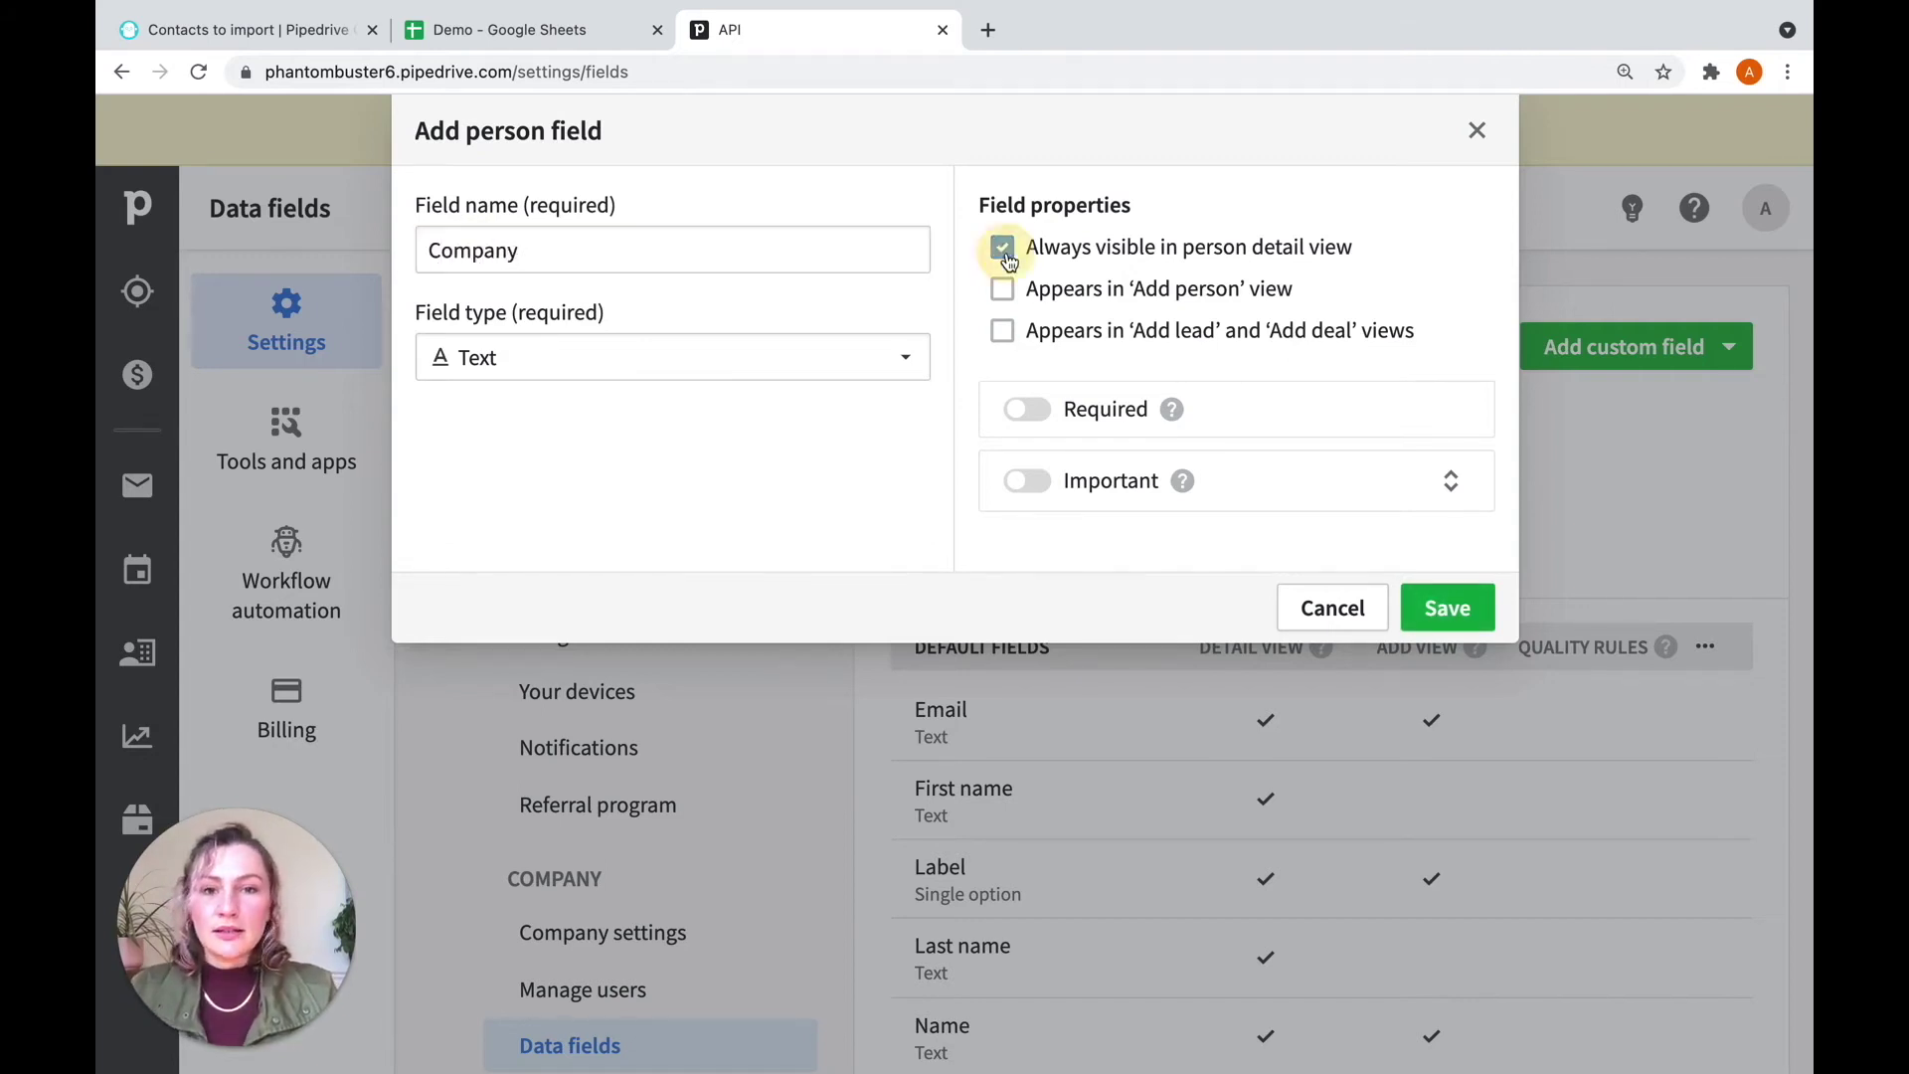
click(1457, 625)
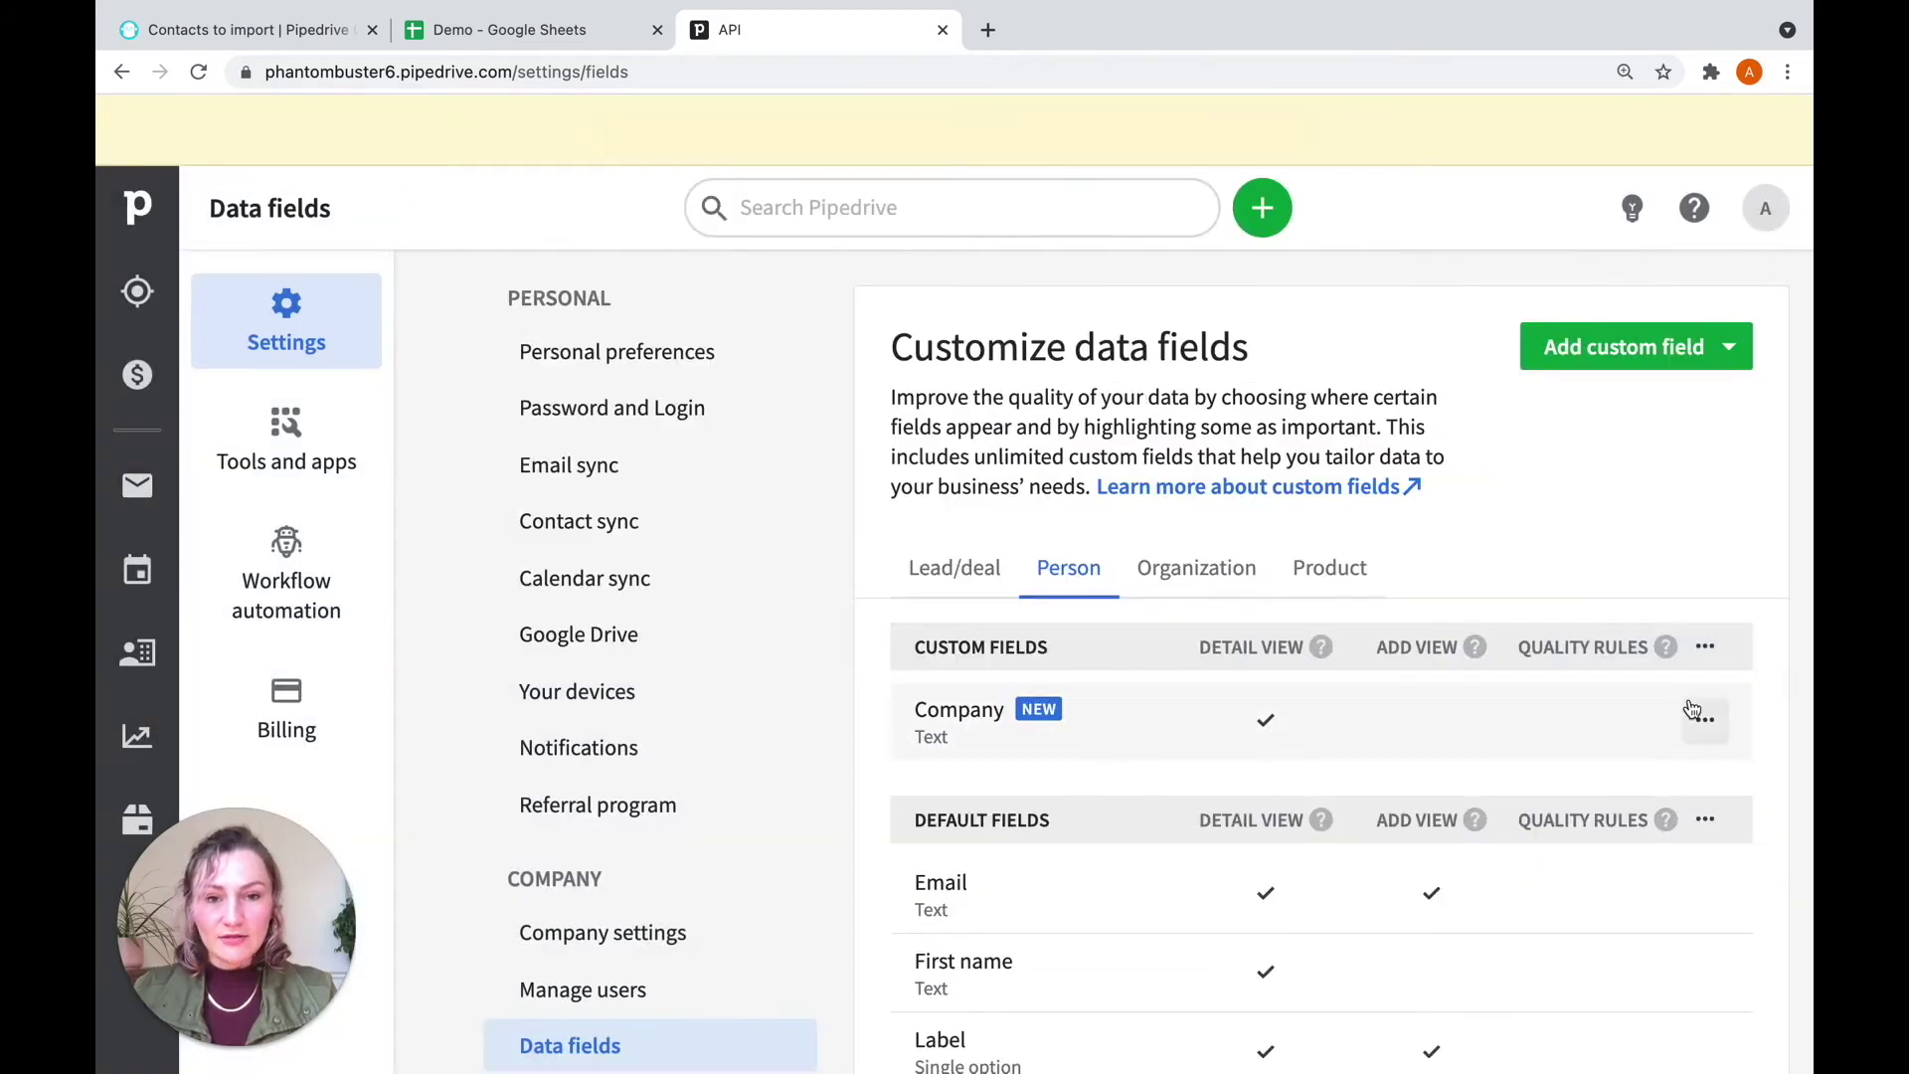
Step: Copy the new Company field's API key
scroll(1690, 708, down, 3)
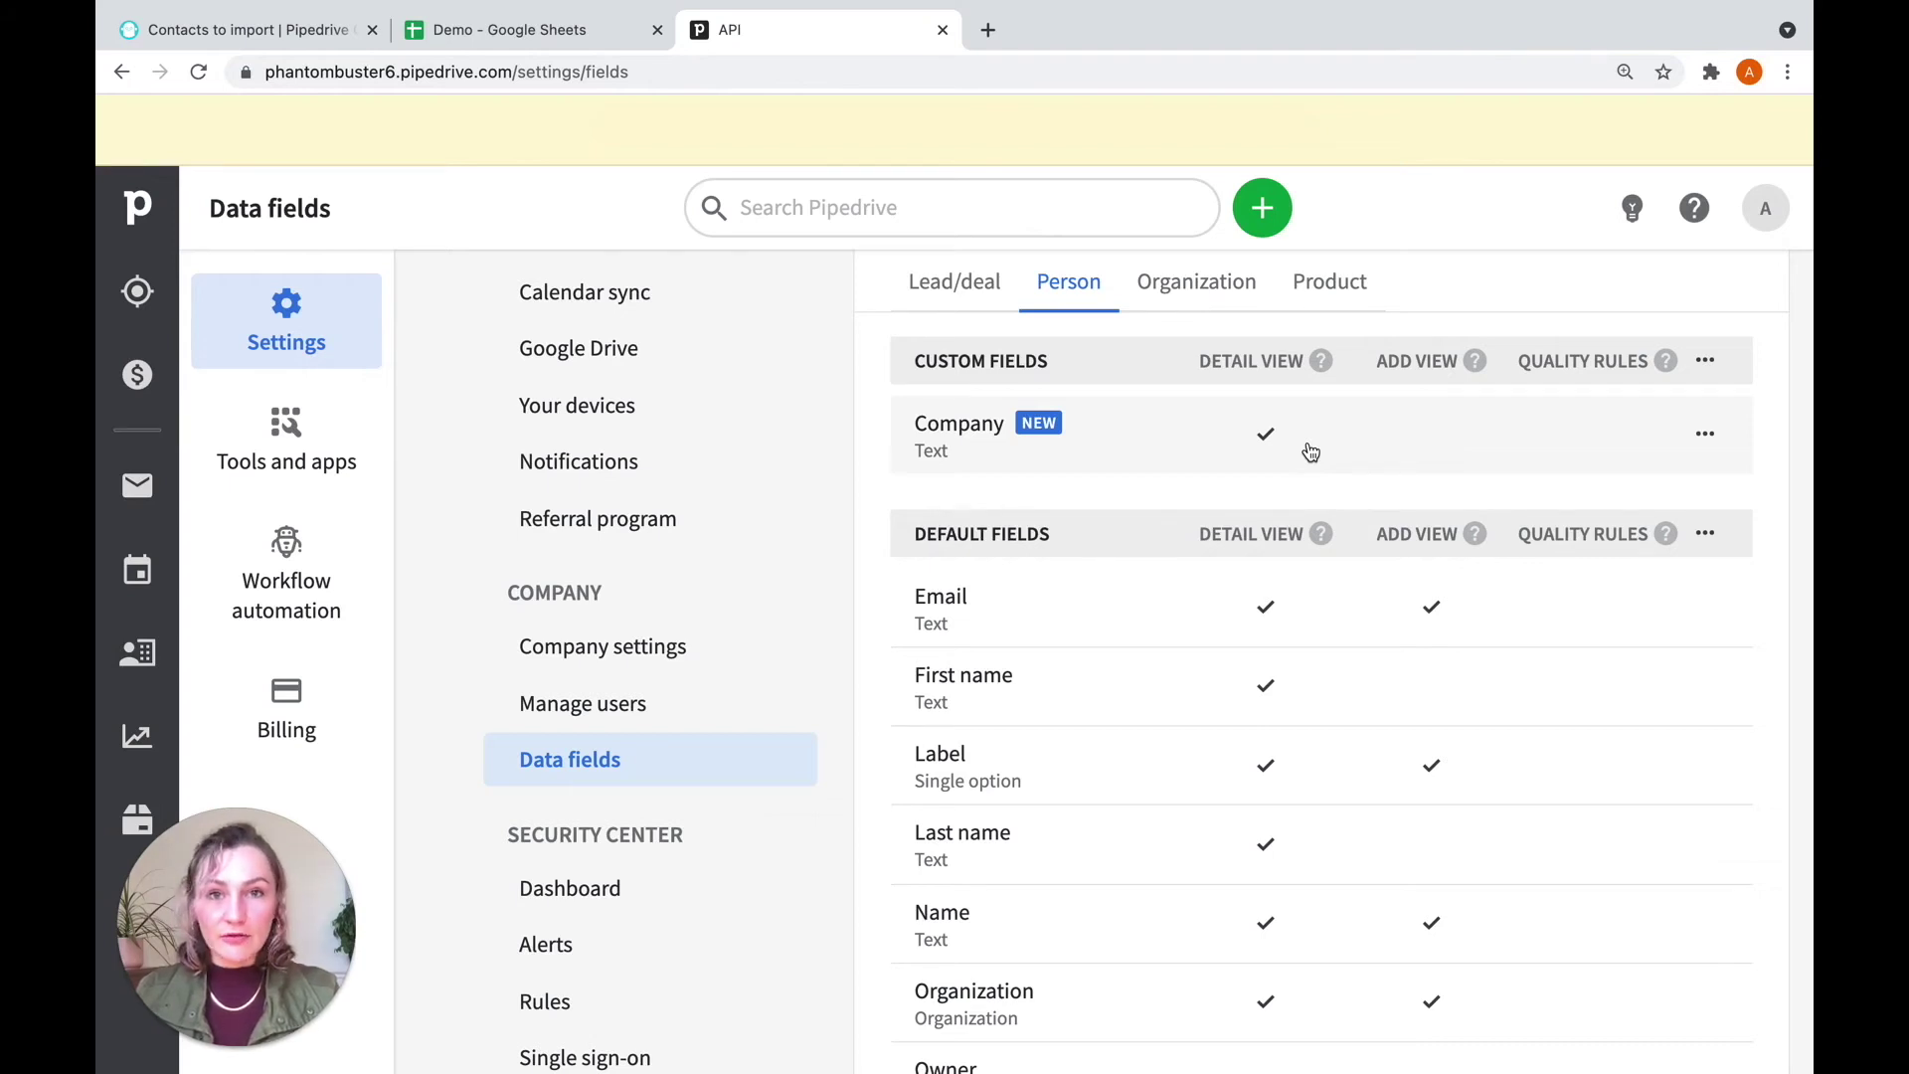
click(1706, 438)
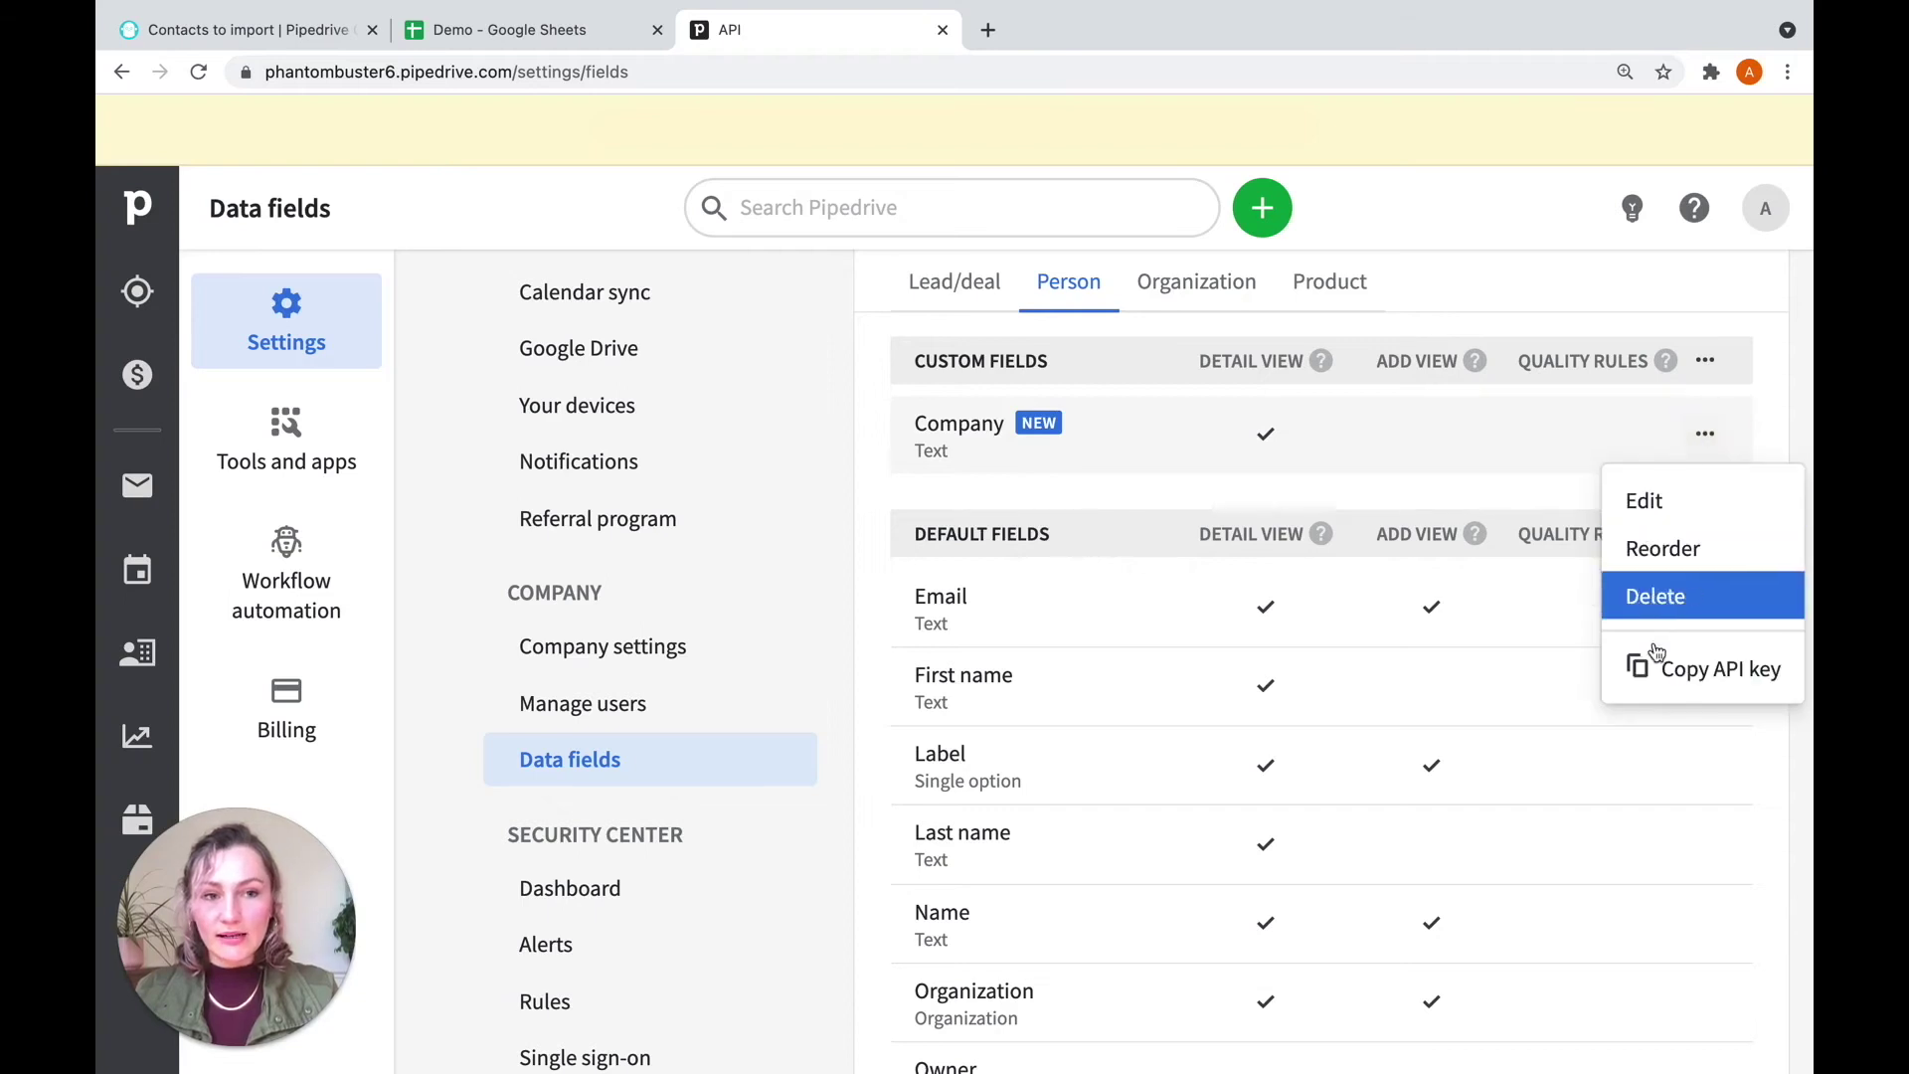
click(1691, 680)
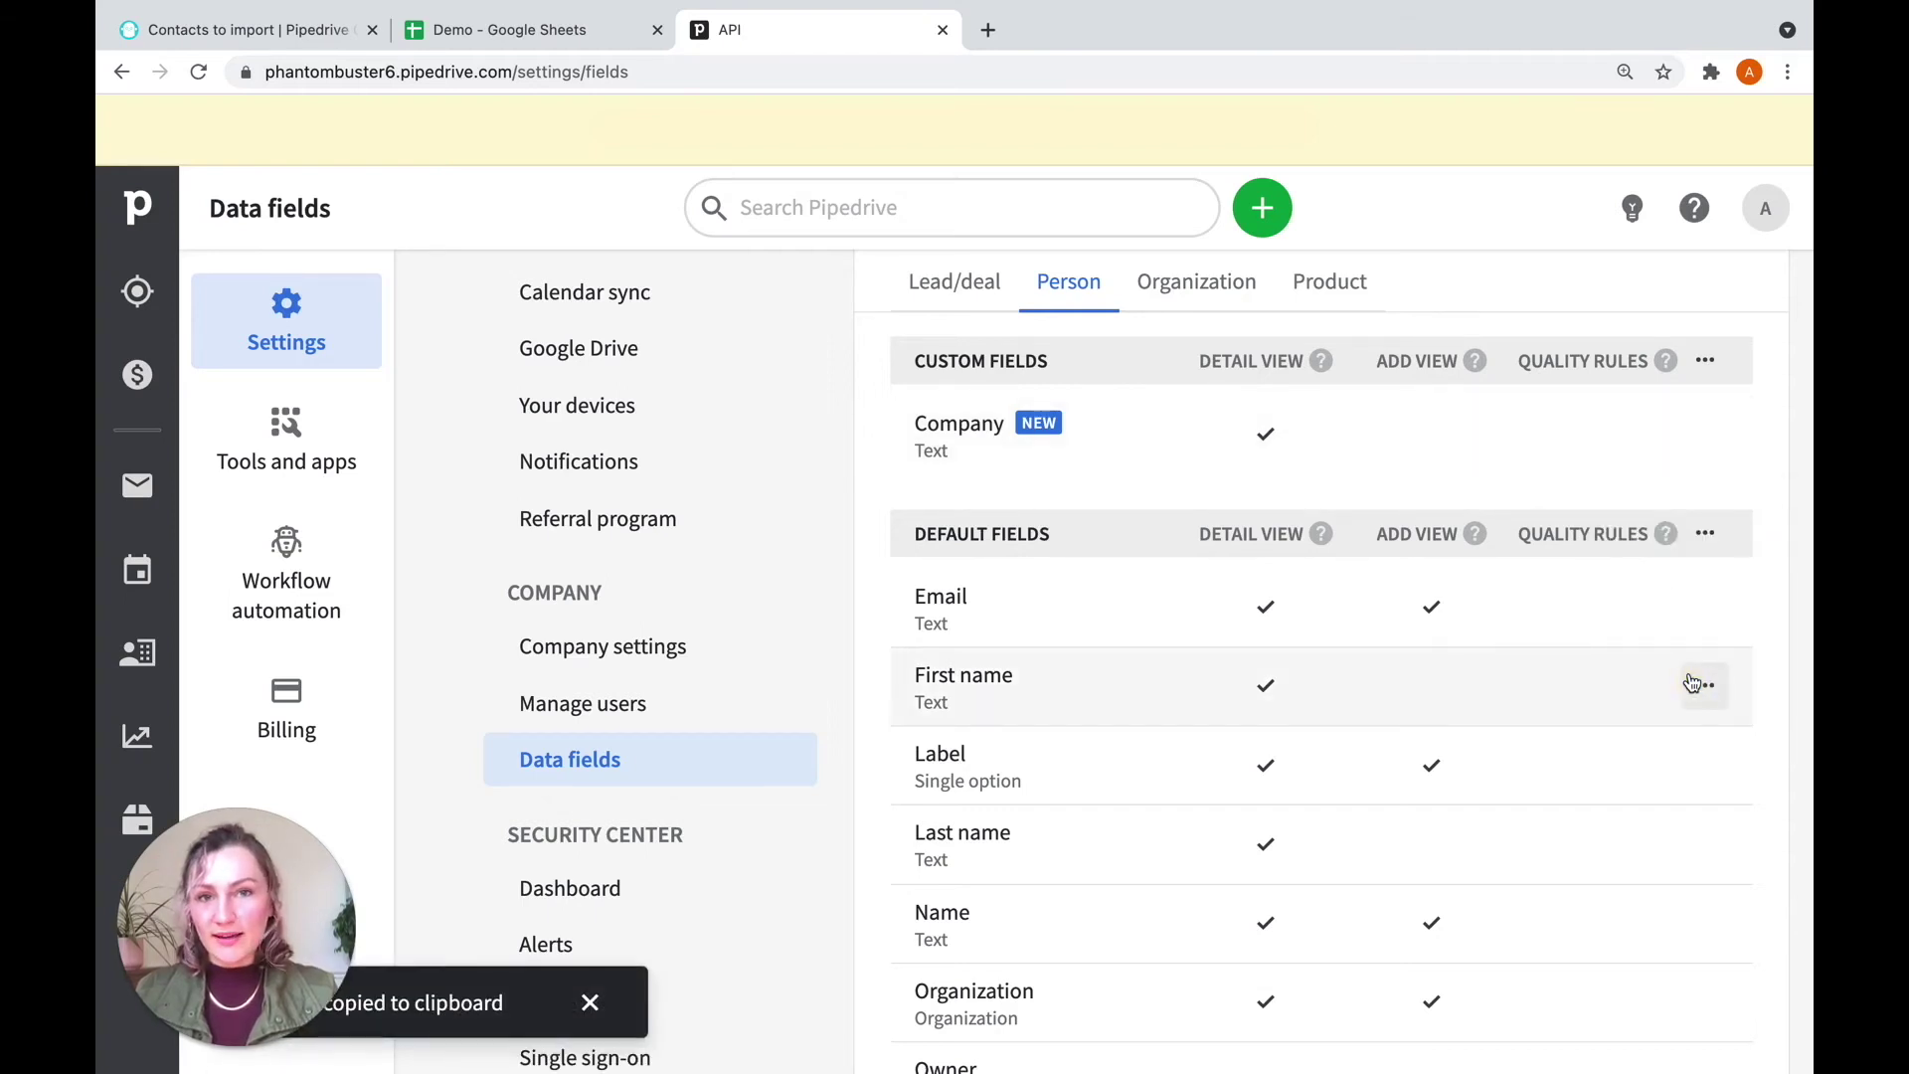
Step: Map the Company field's key to the 'company' column under Add more properties and save
click(293, 30)
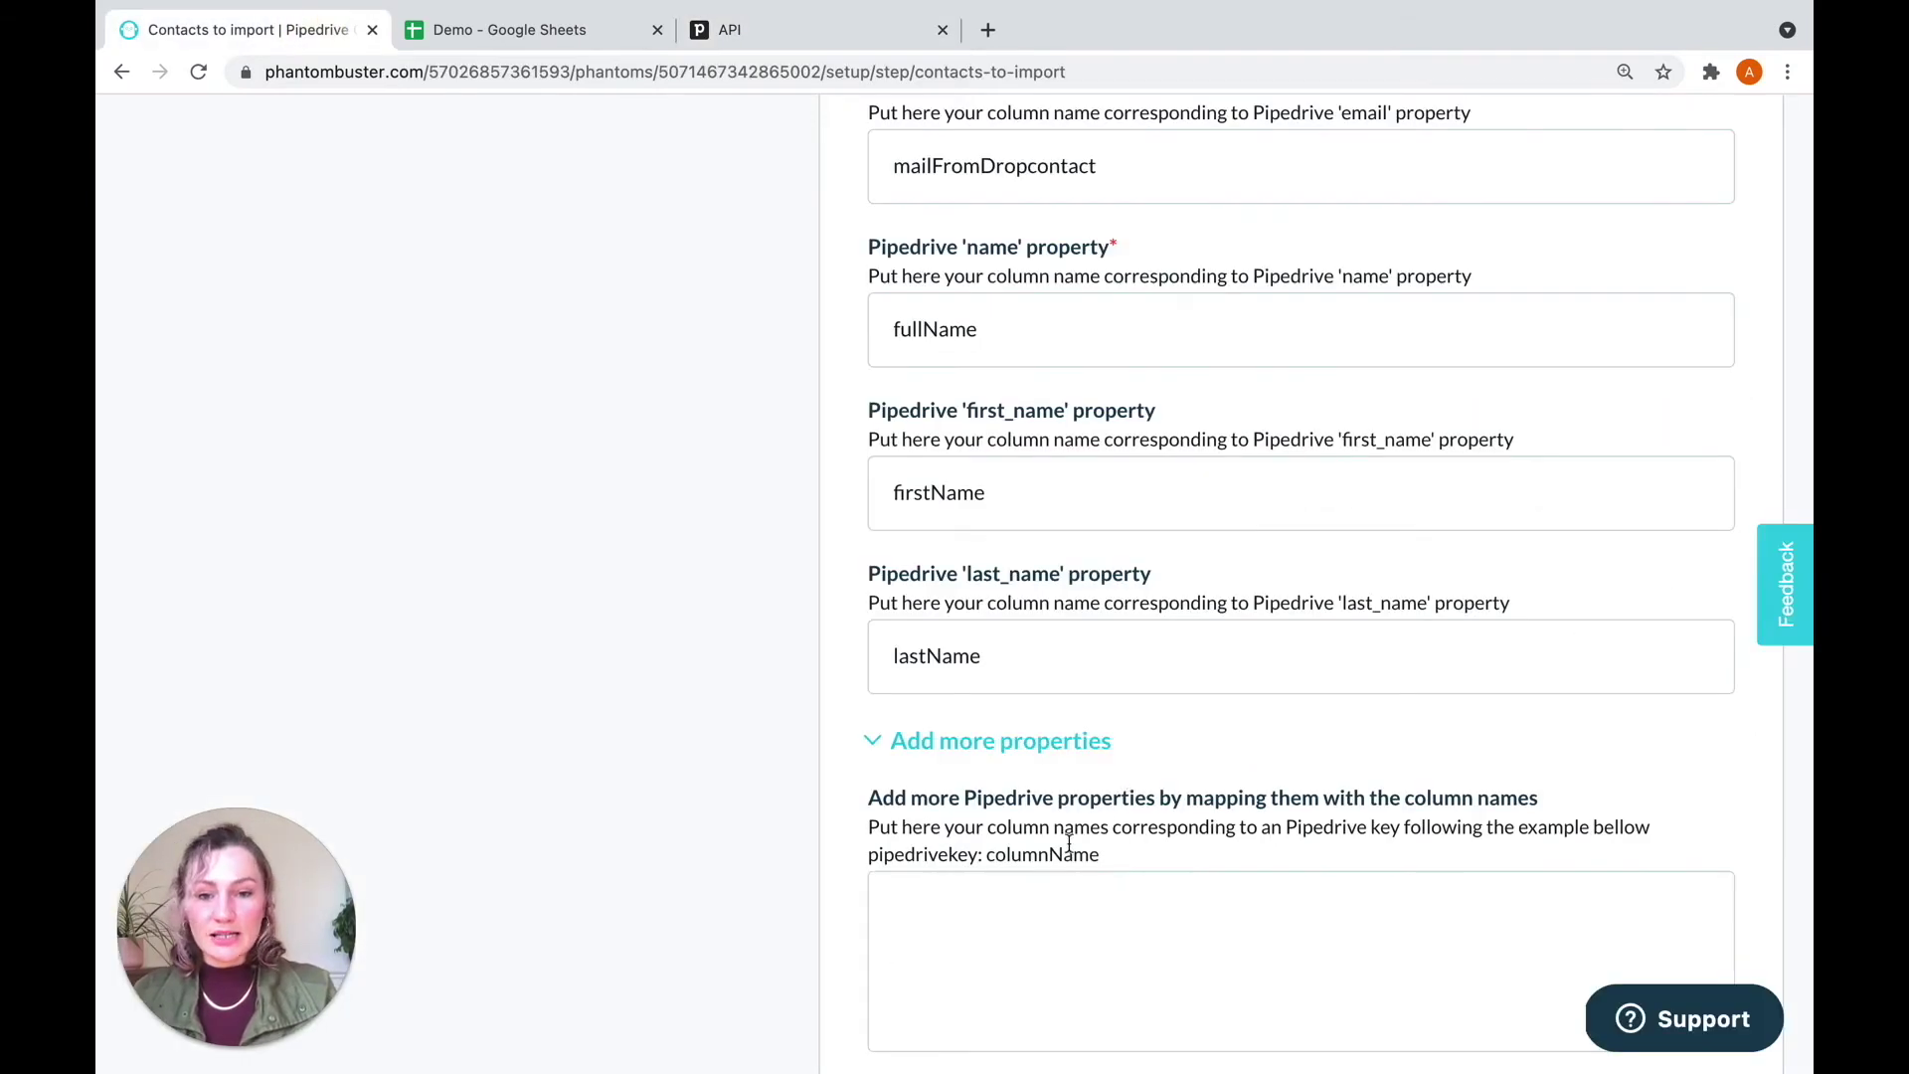
click(989, 924)
key(ctrl+v)
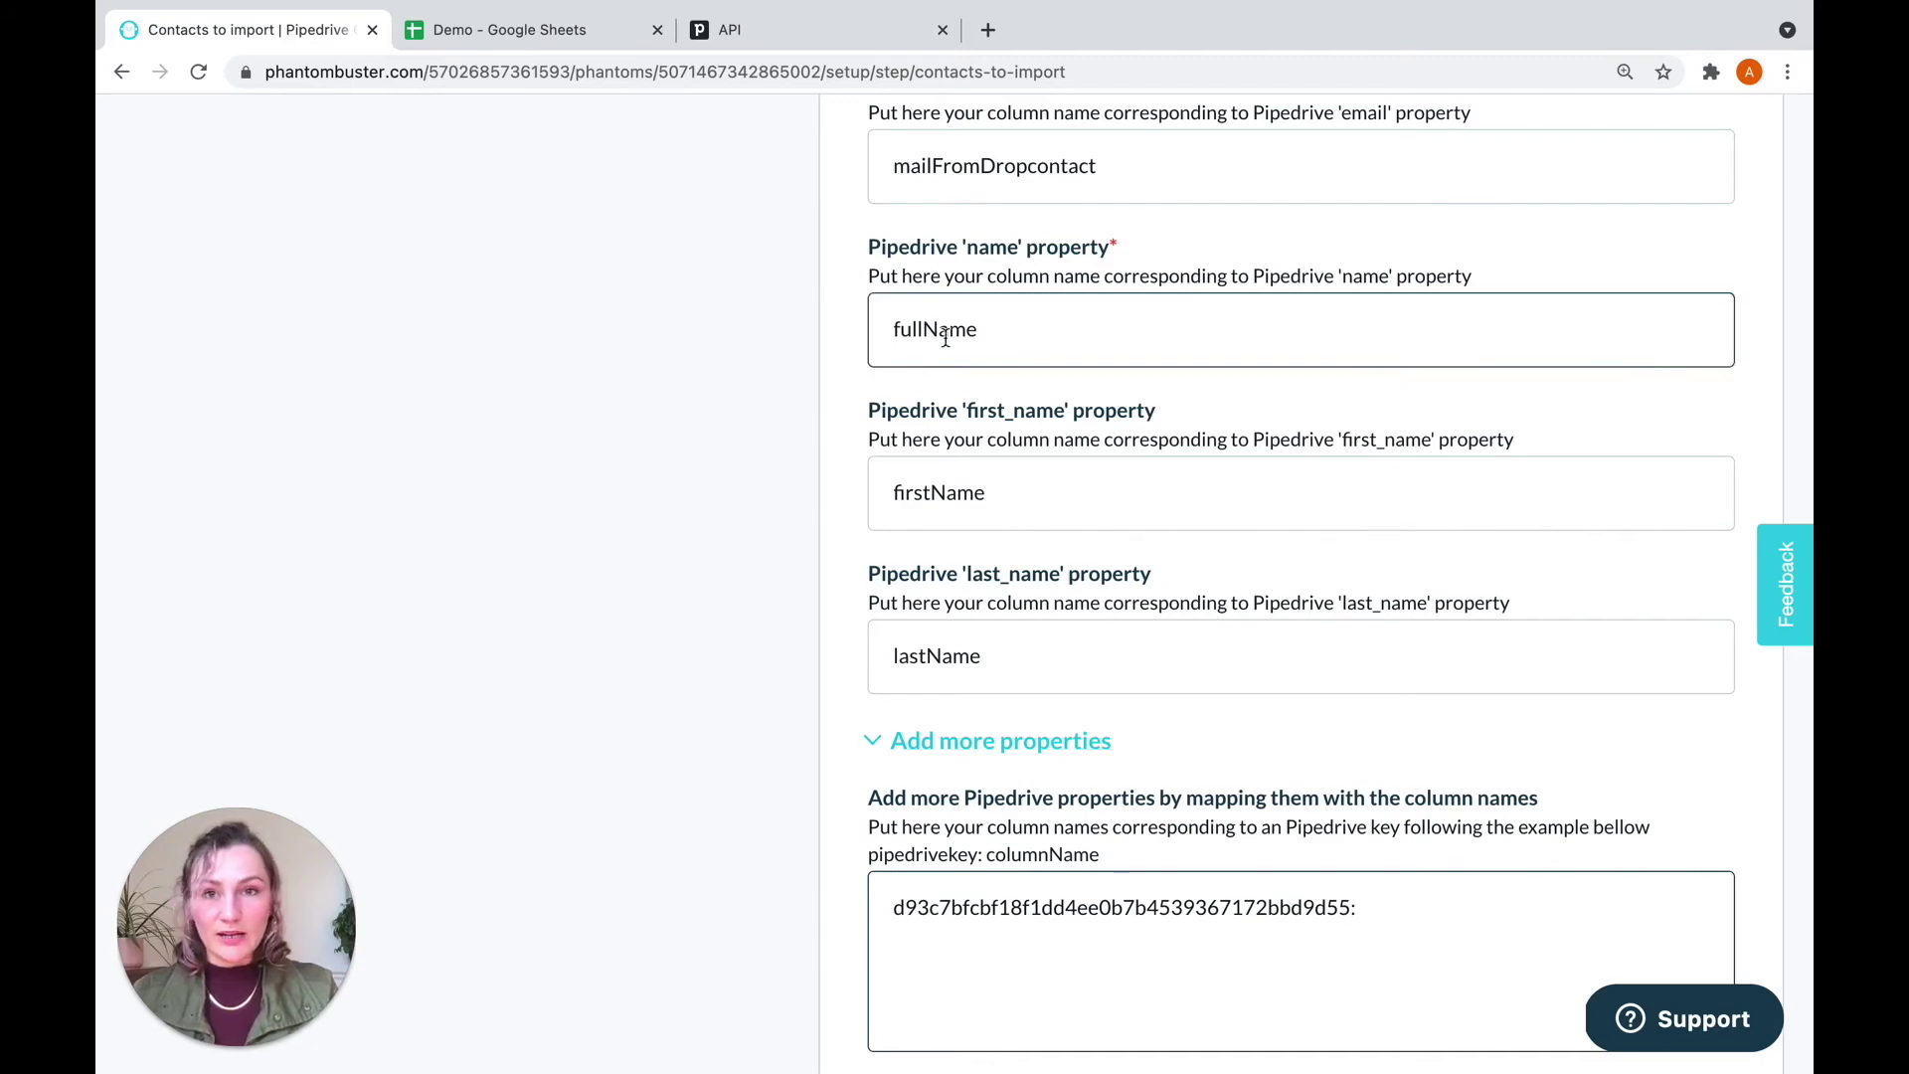
click(602, 32)
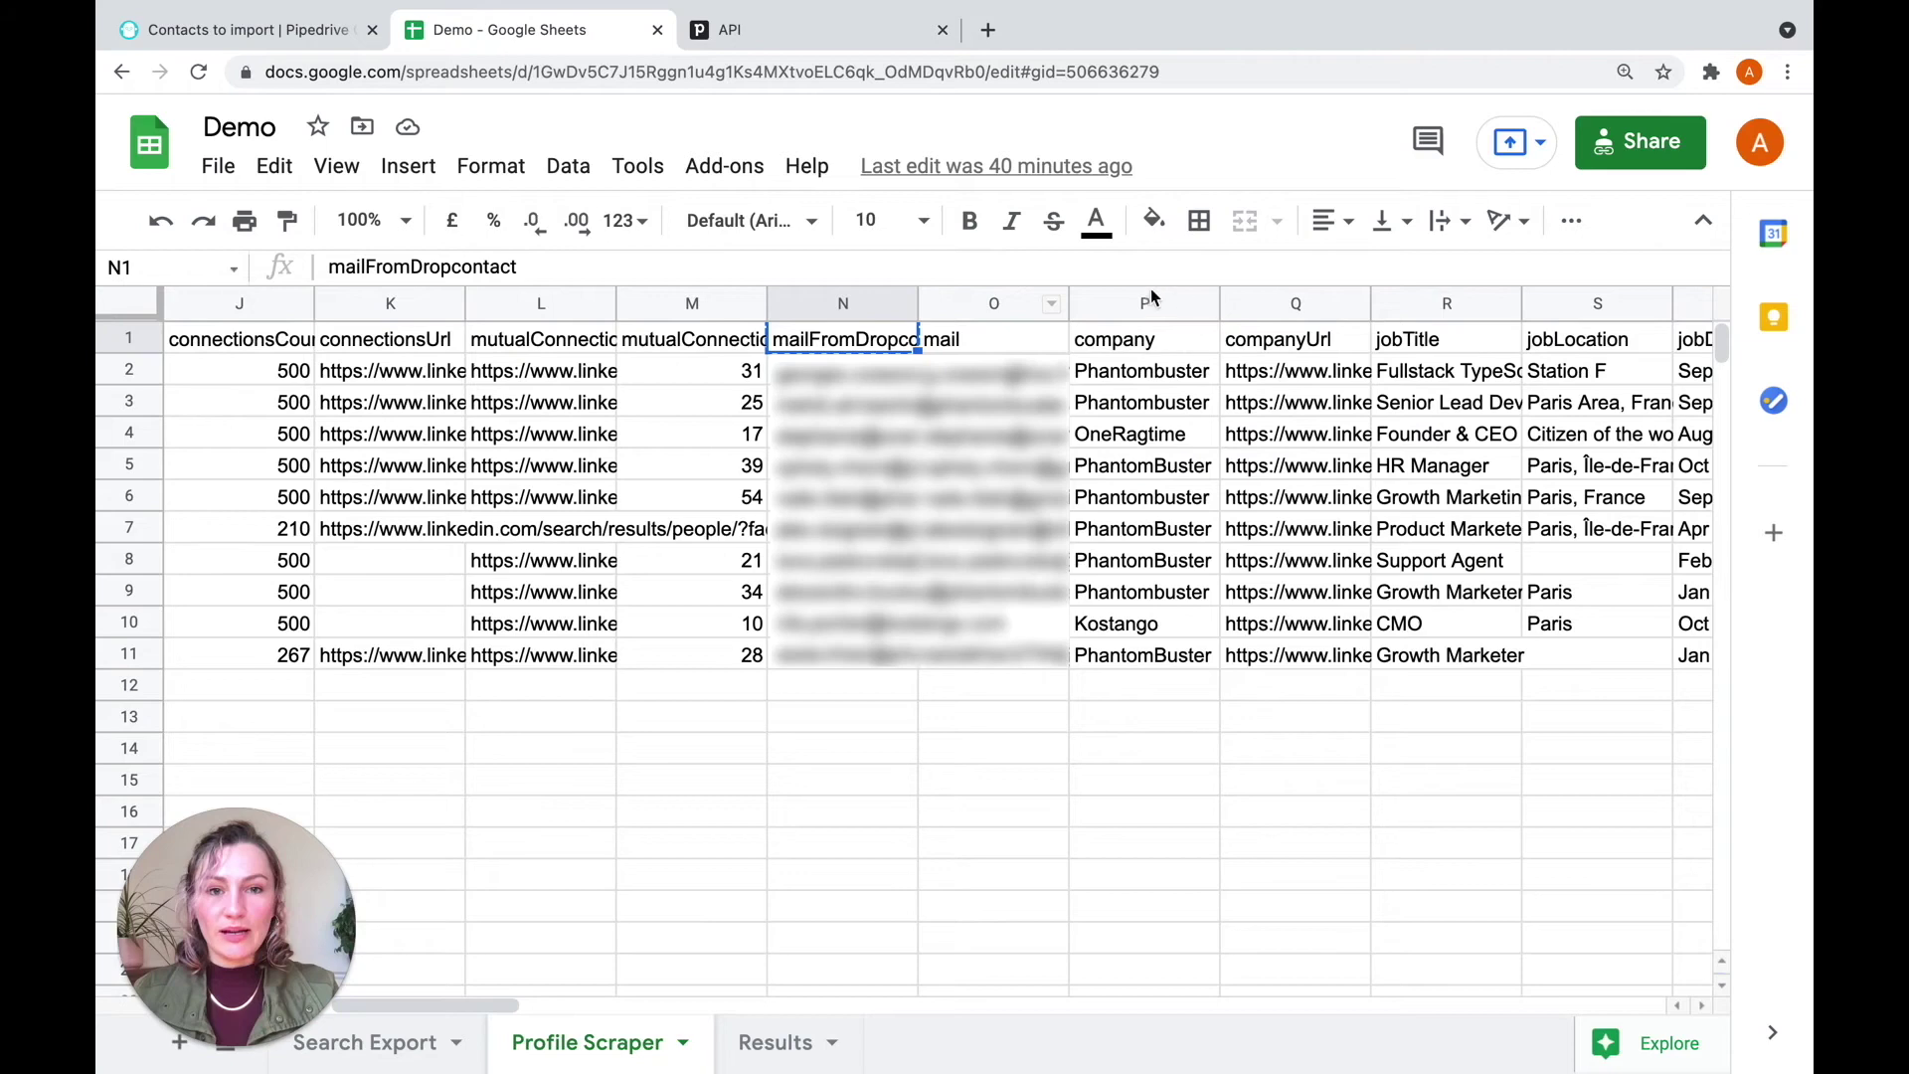
click(226, 30)
text(ompany)
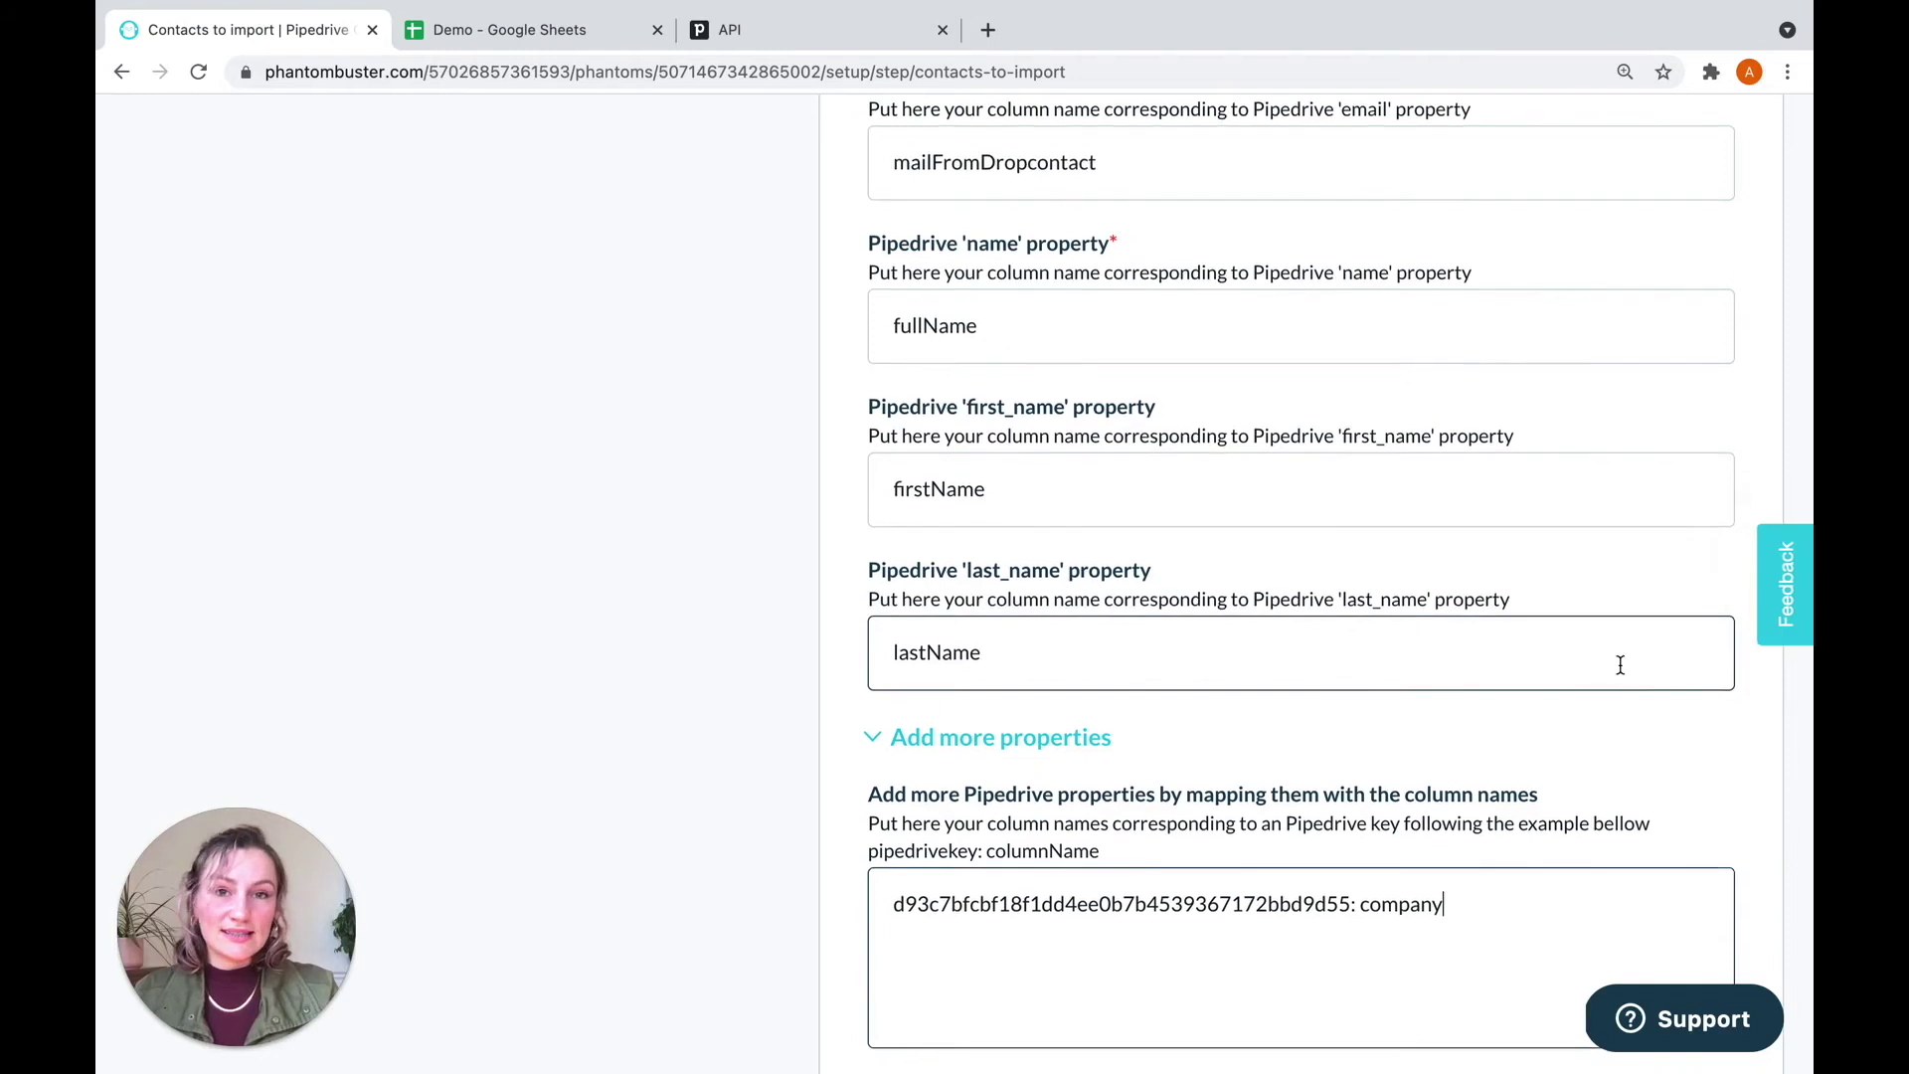
scroll(1625, 666, down, 2)
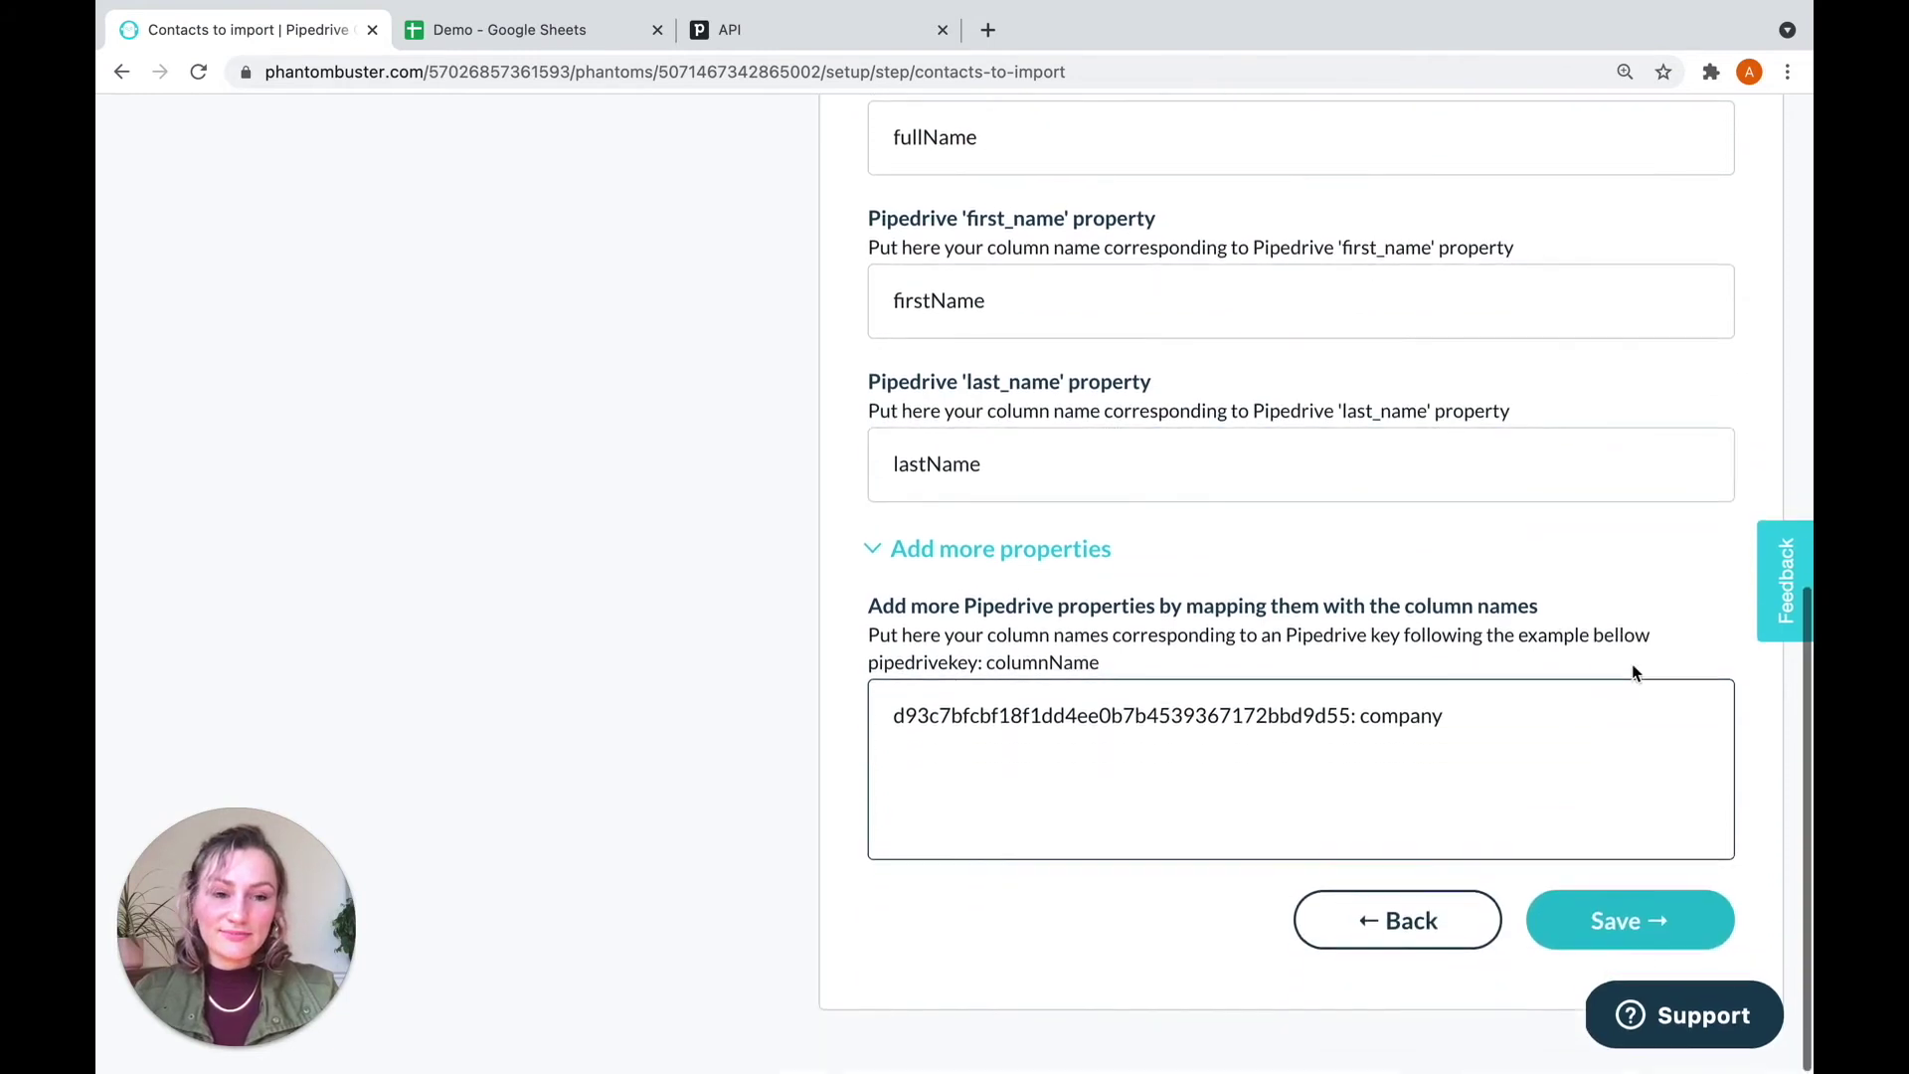
click(1608, 916)
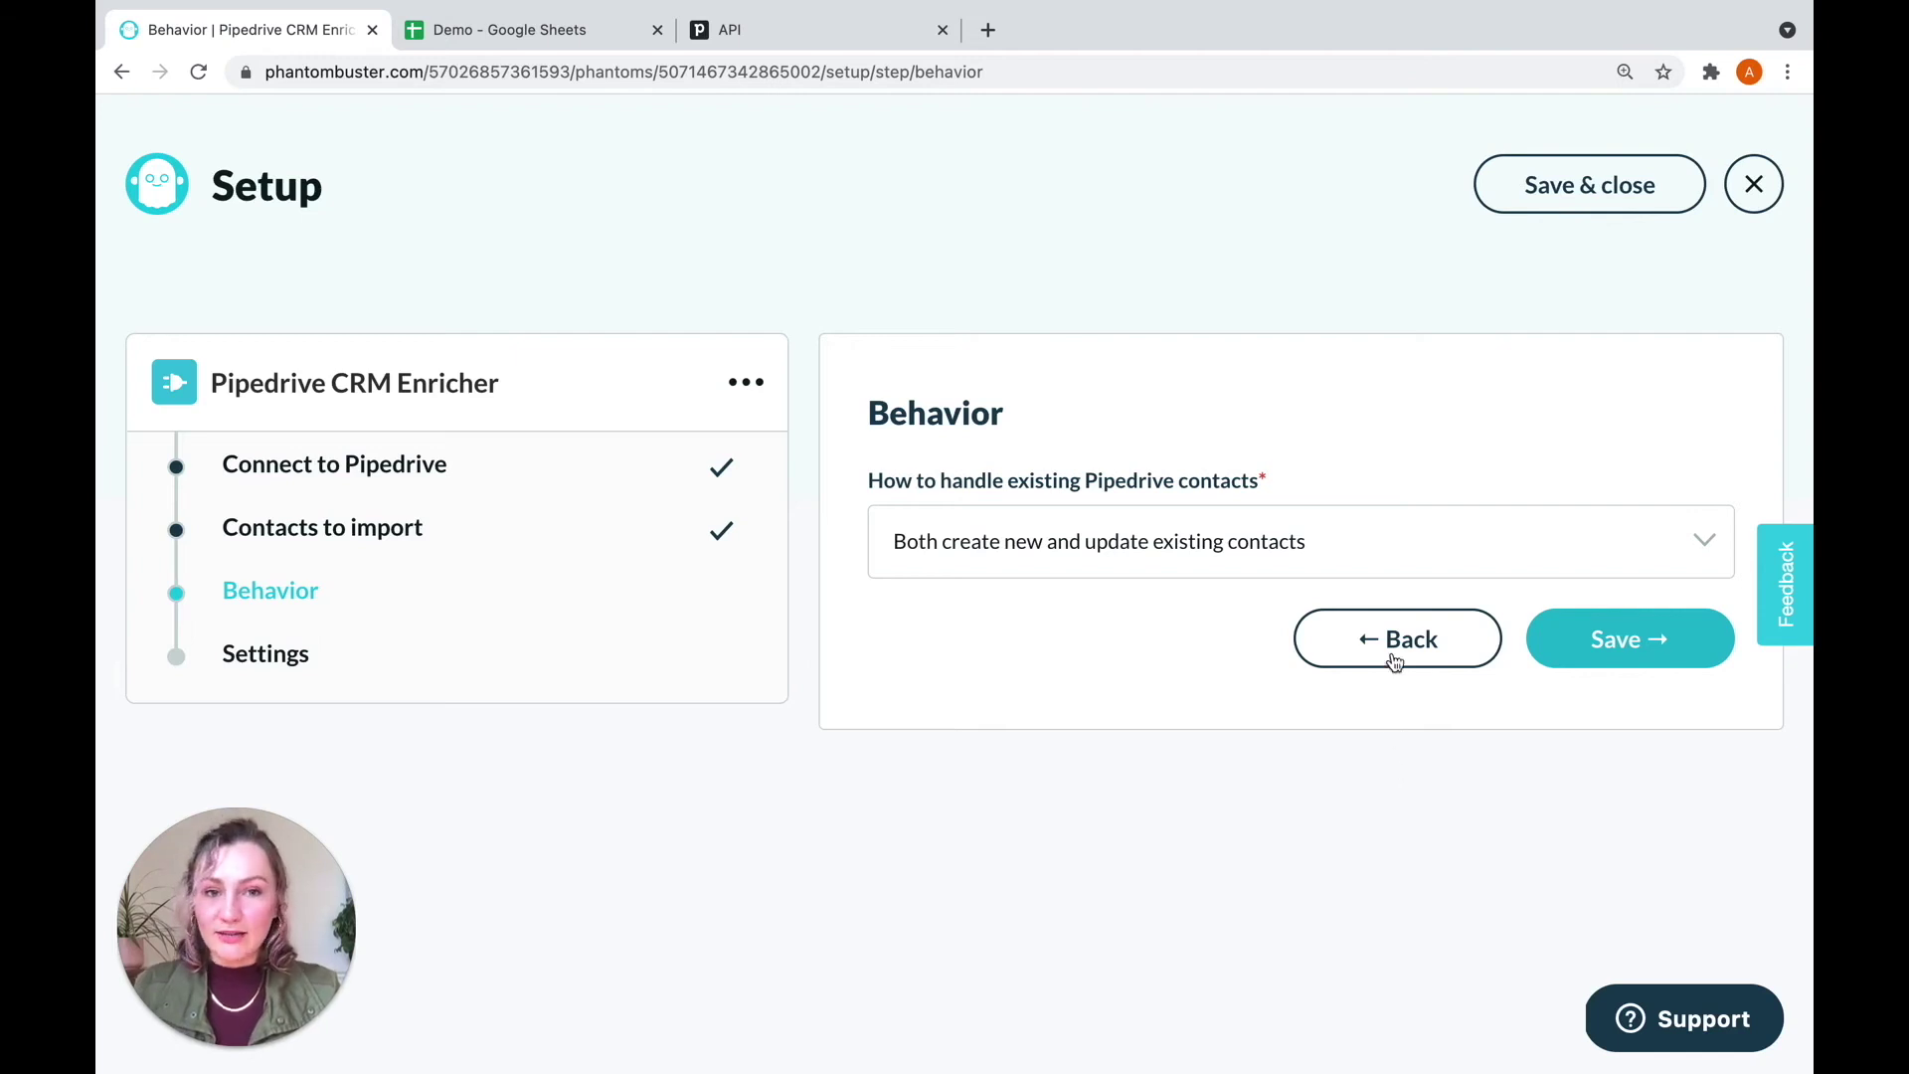
Step: Keep 'Both create new and update existing contacts', save and close, and launch the Enricher
click(1428, 546)
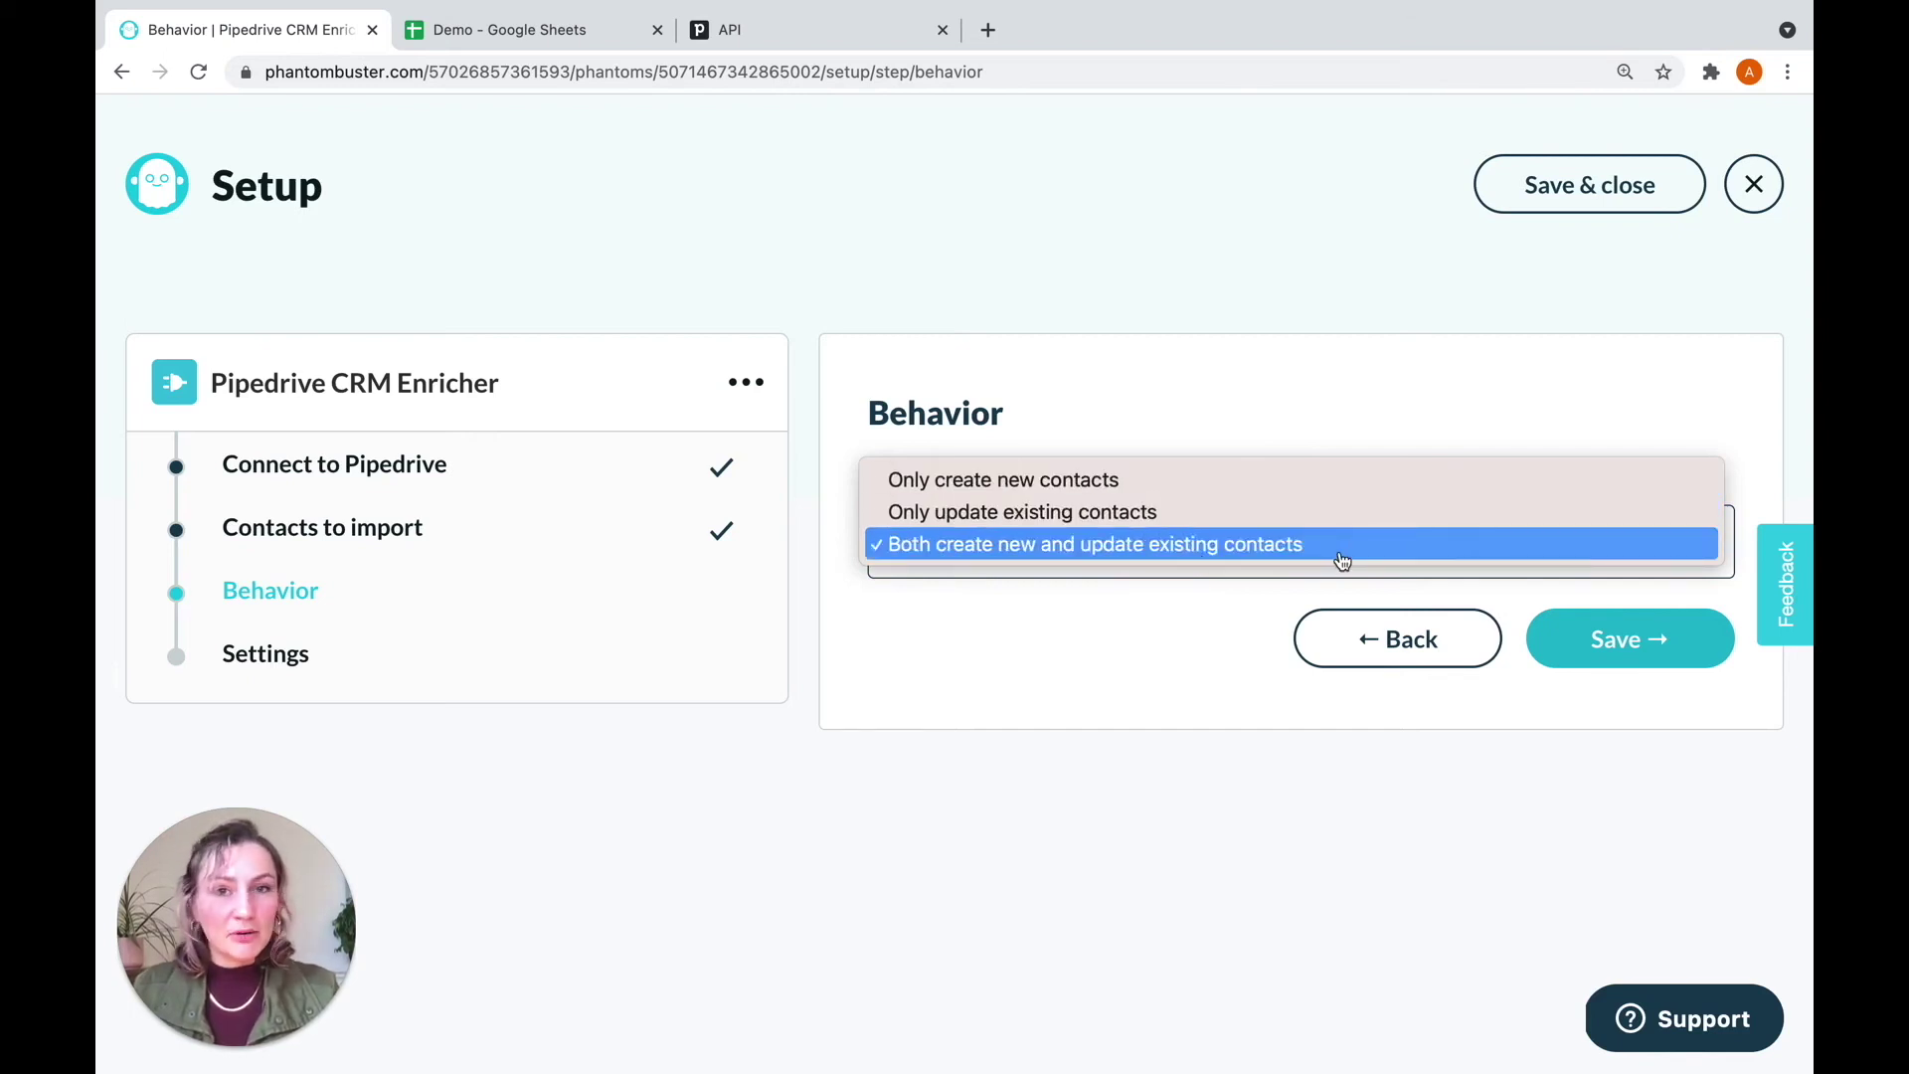
click(1648, 654)
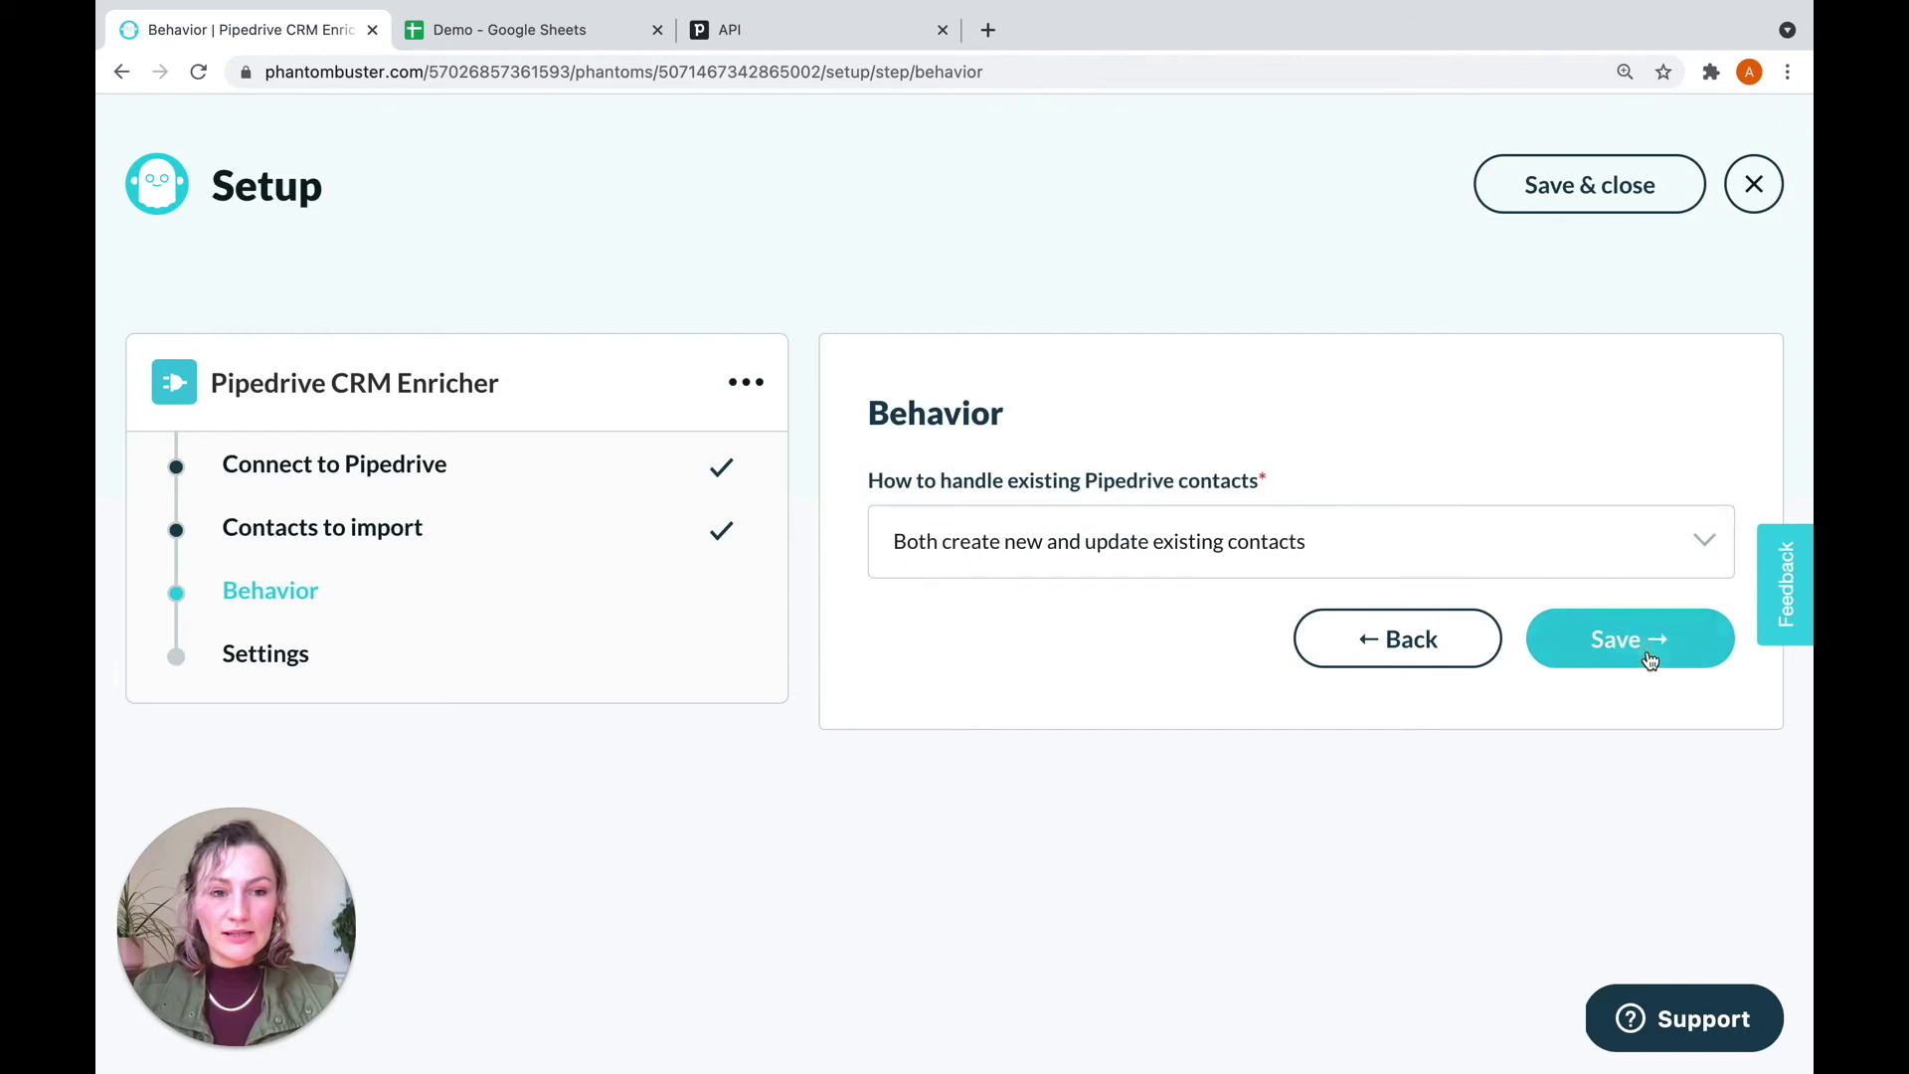
click(1648, 656)
click(1588, 184)
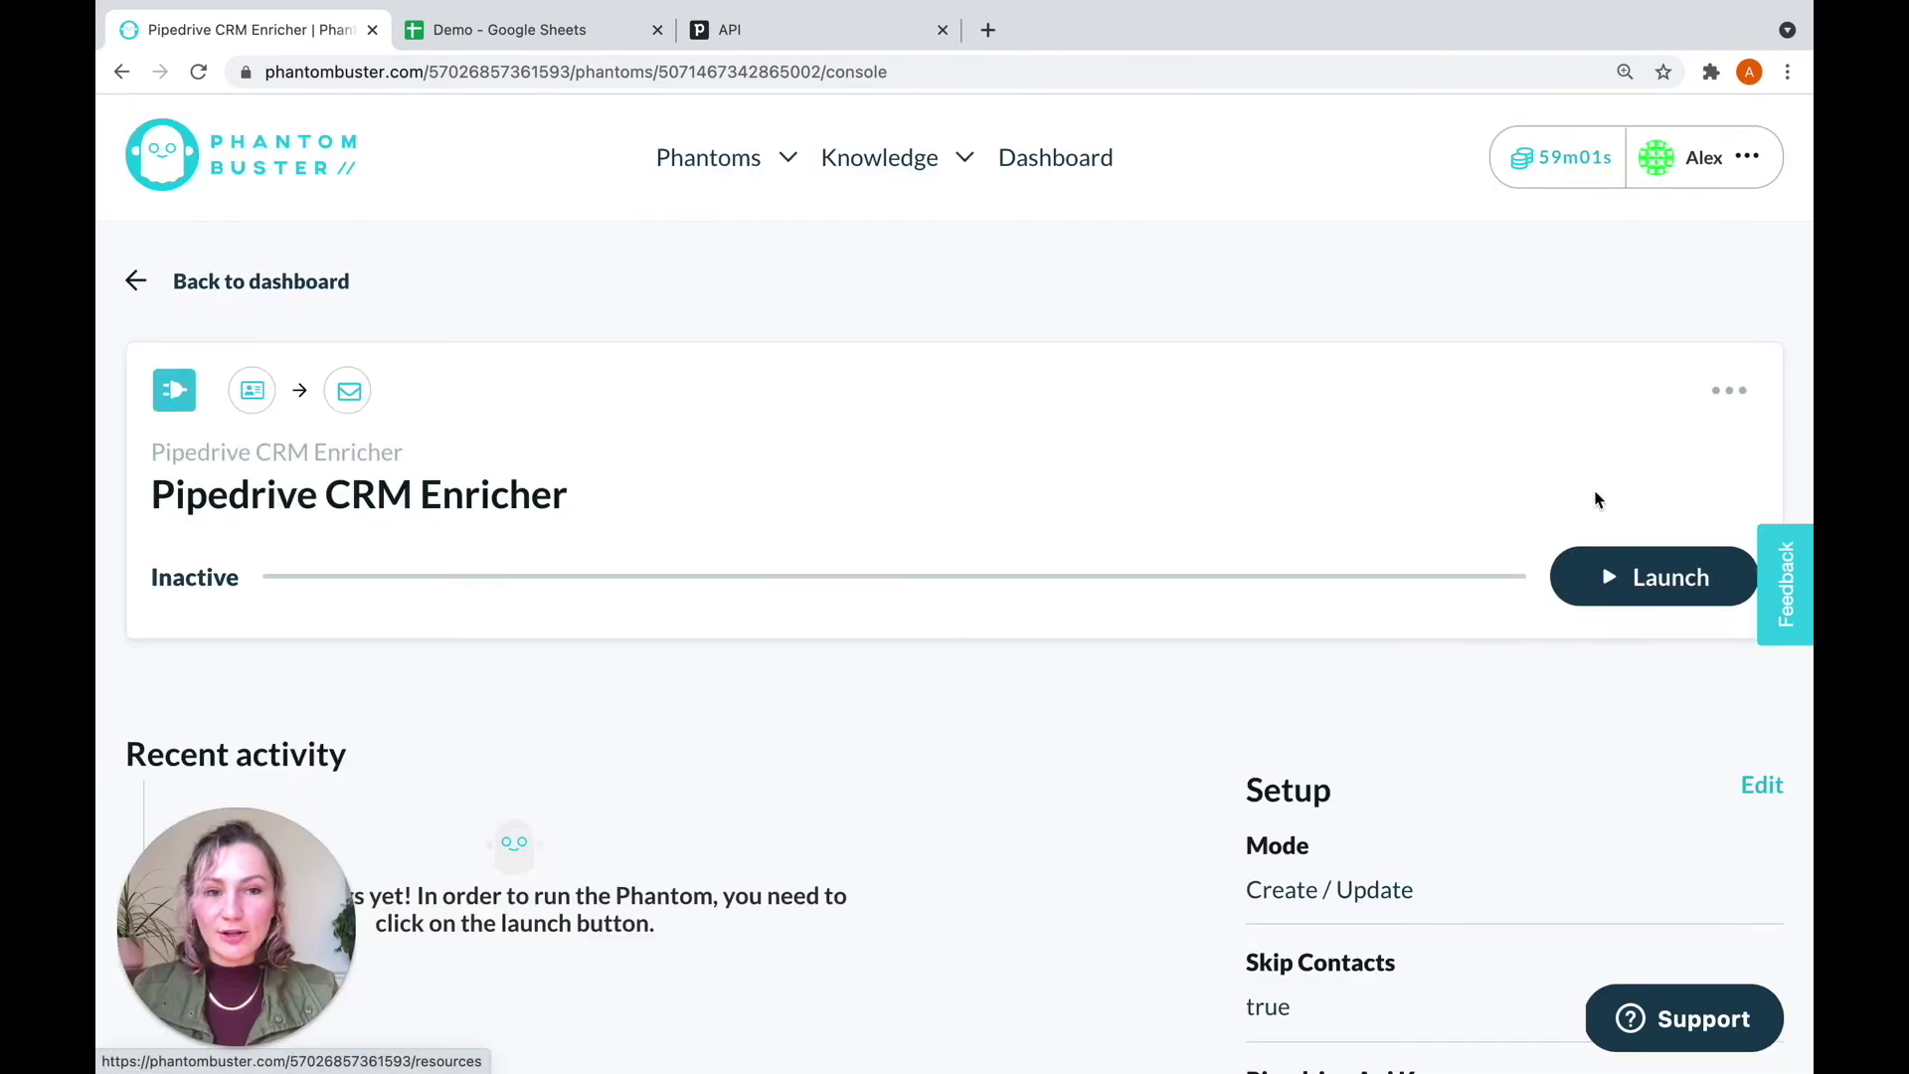
click(1631, 581)
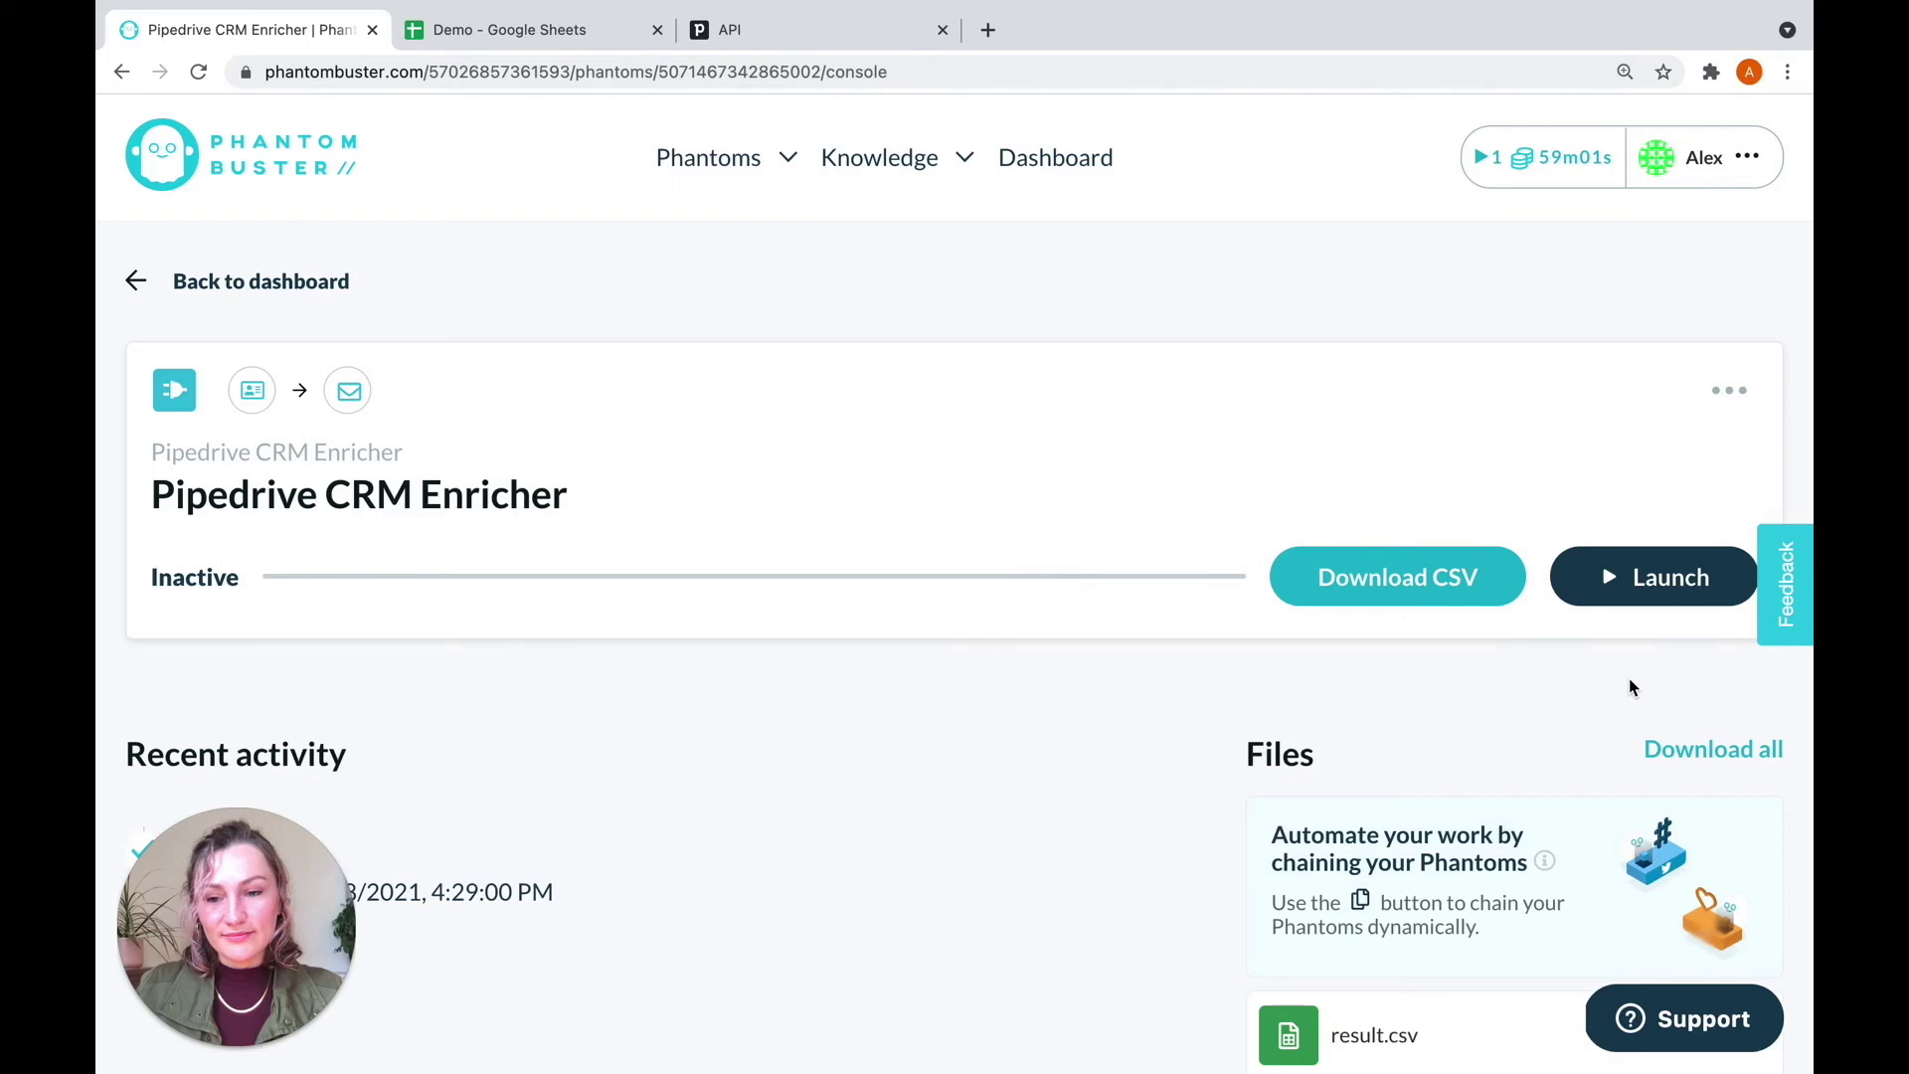
Step: Review the completed Enricher run output in the console, then return to Pipedrive
scroll(1168, 753, down, 2)
scroll(1111, 761, up, 2)
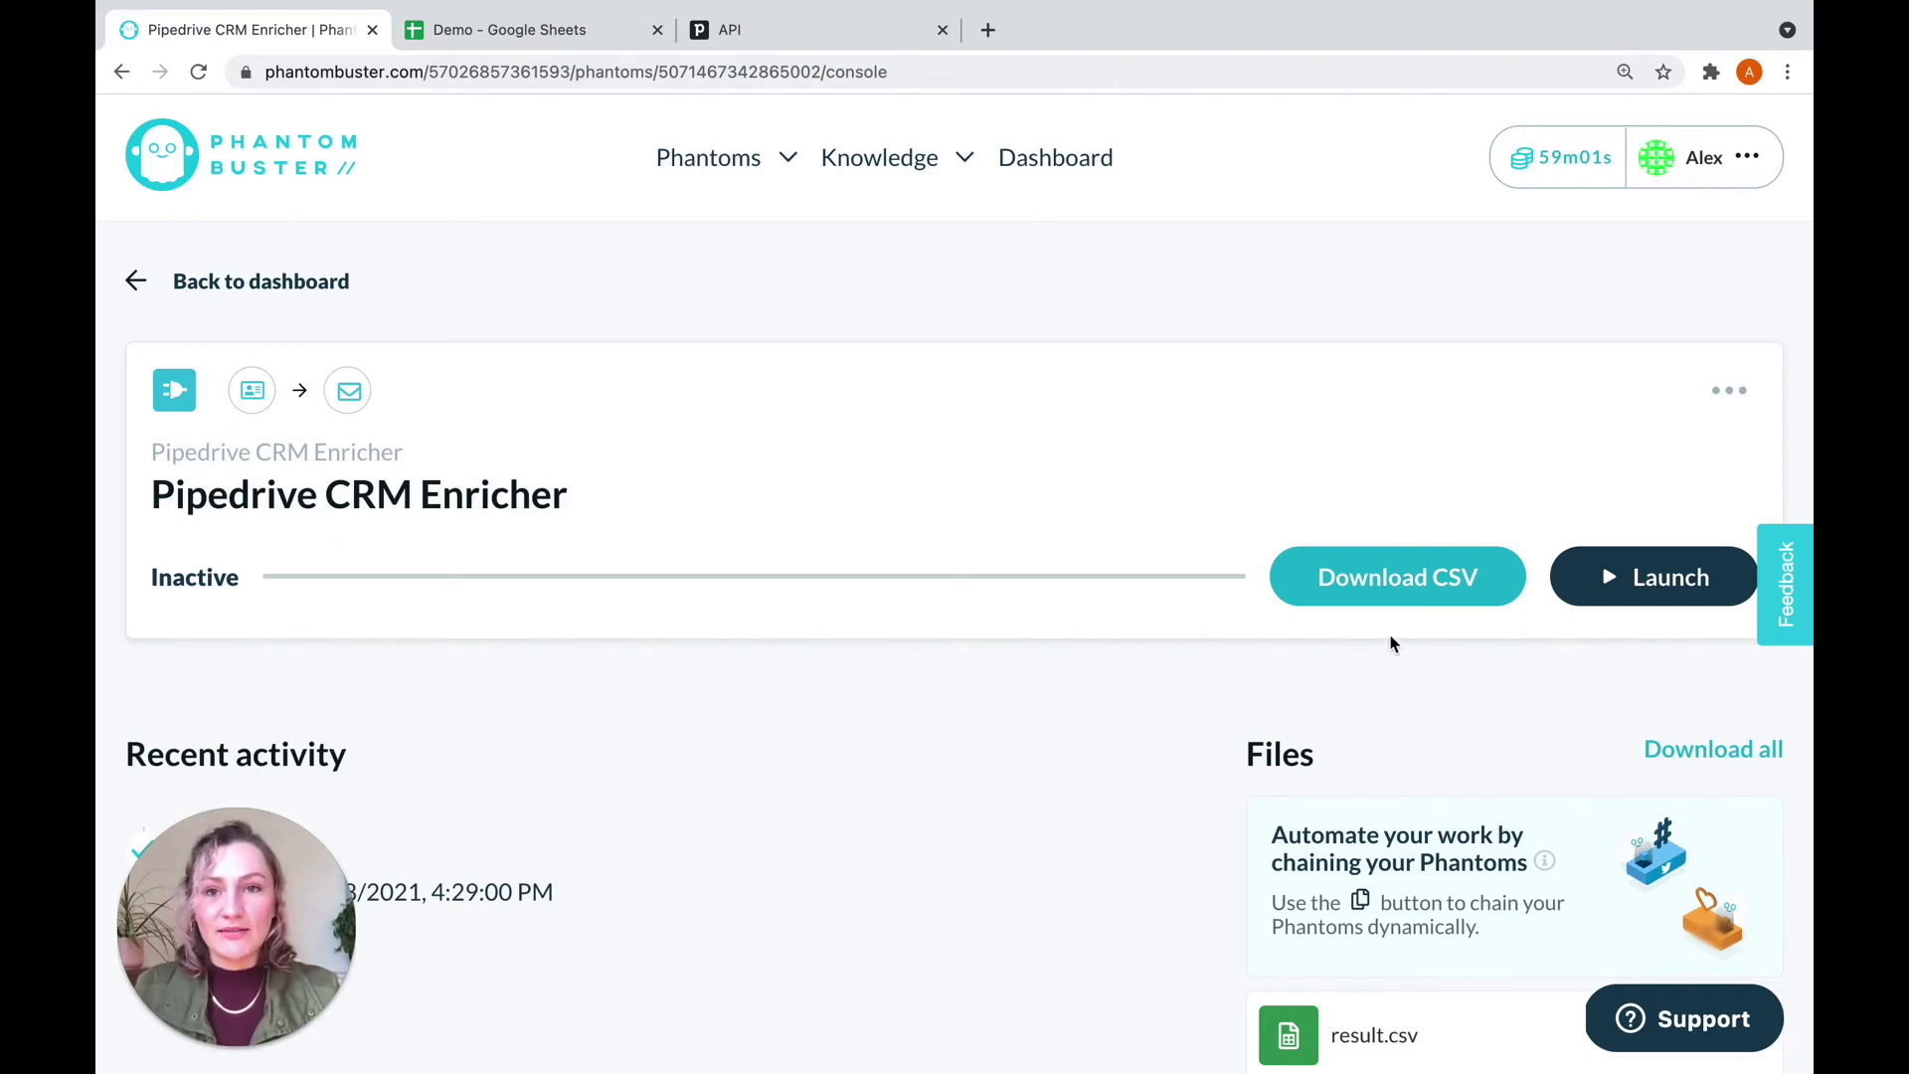
click(803, 40)
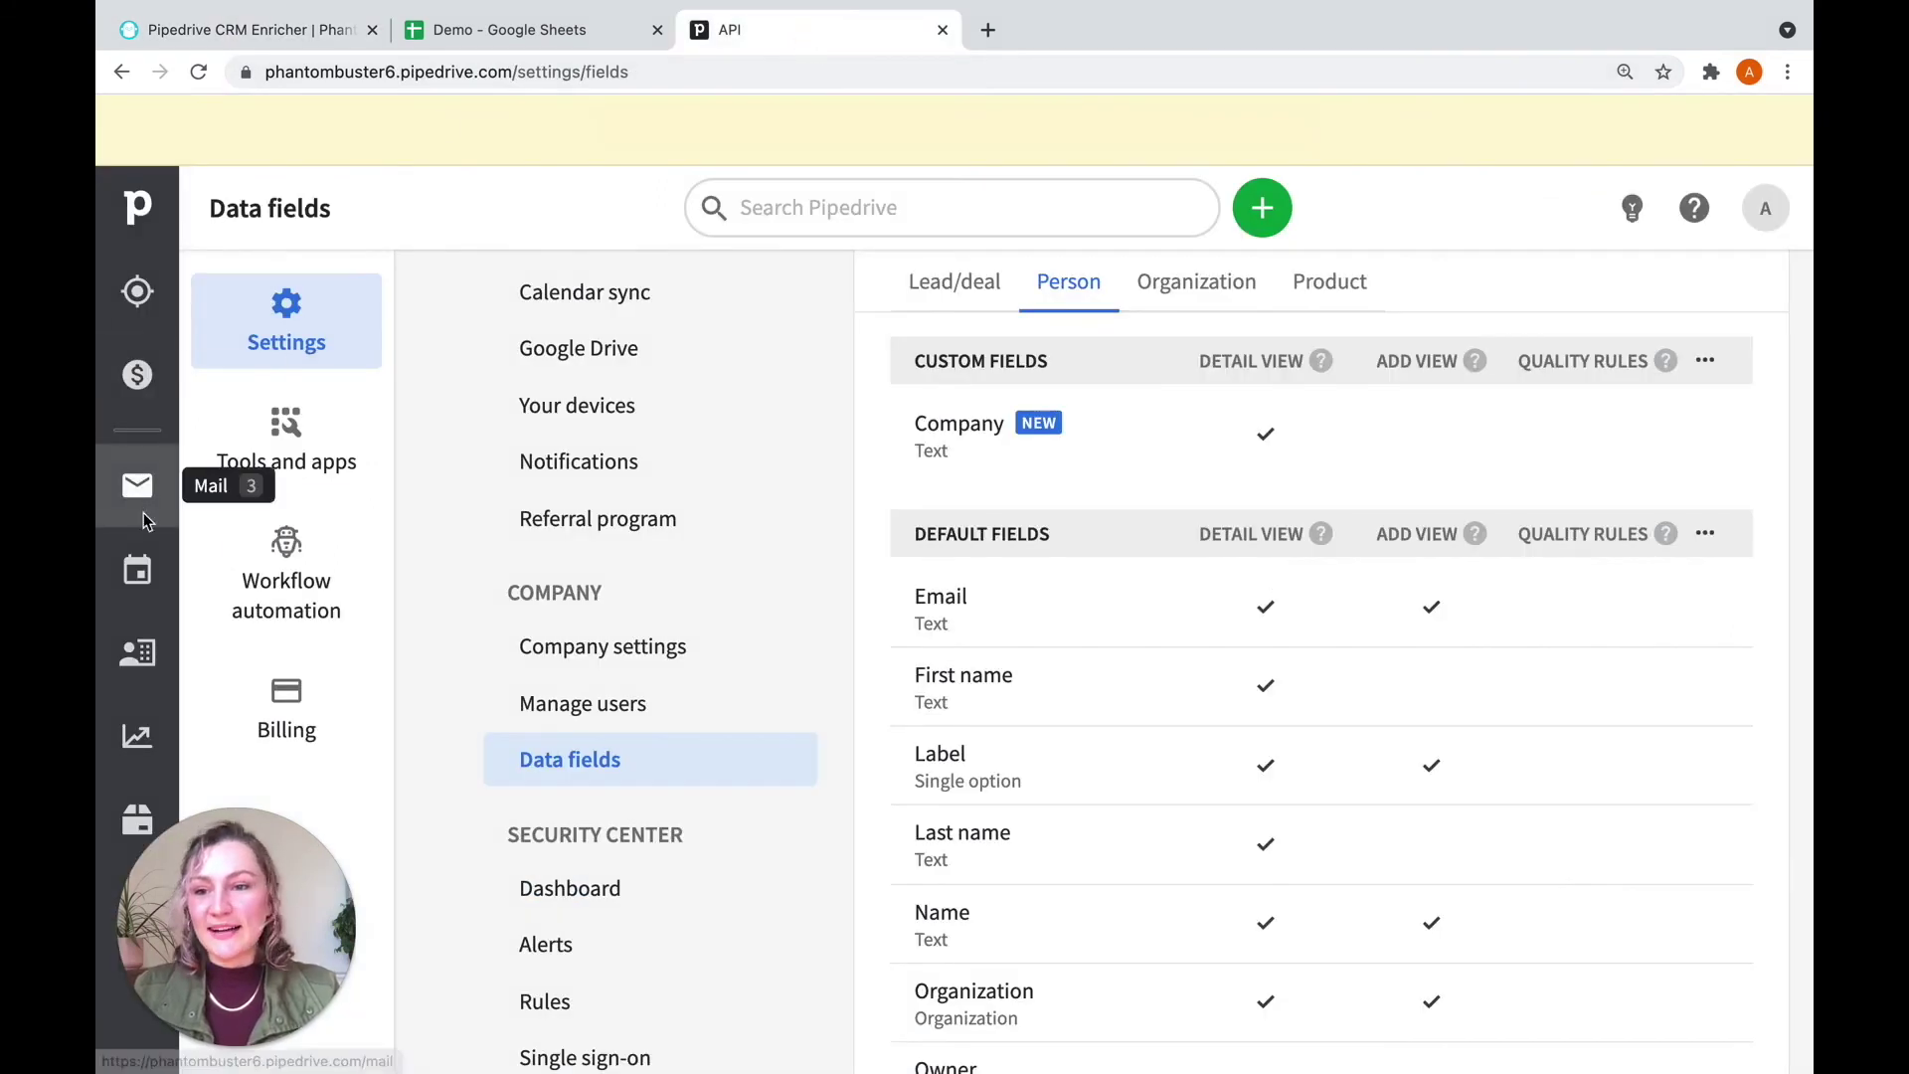
Step: Open Pipedrive's People list and scroll across the 10 imported contacts
click(134, 656)
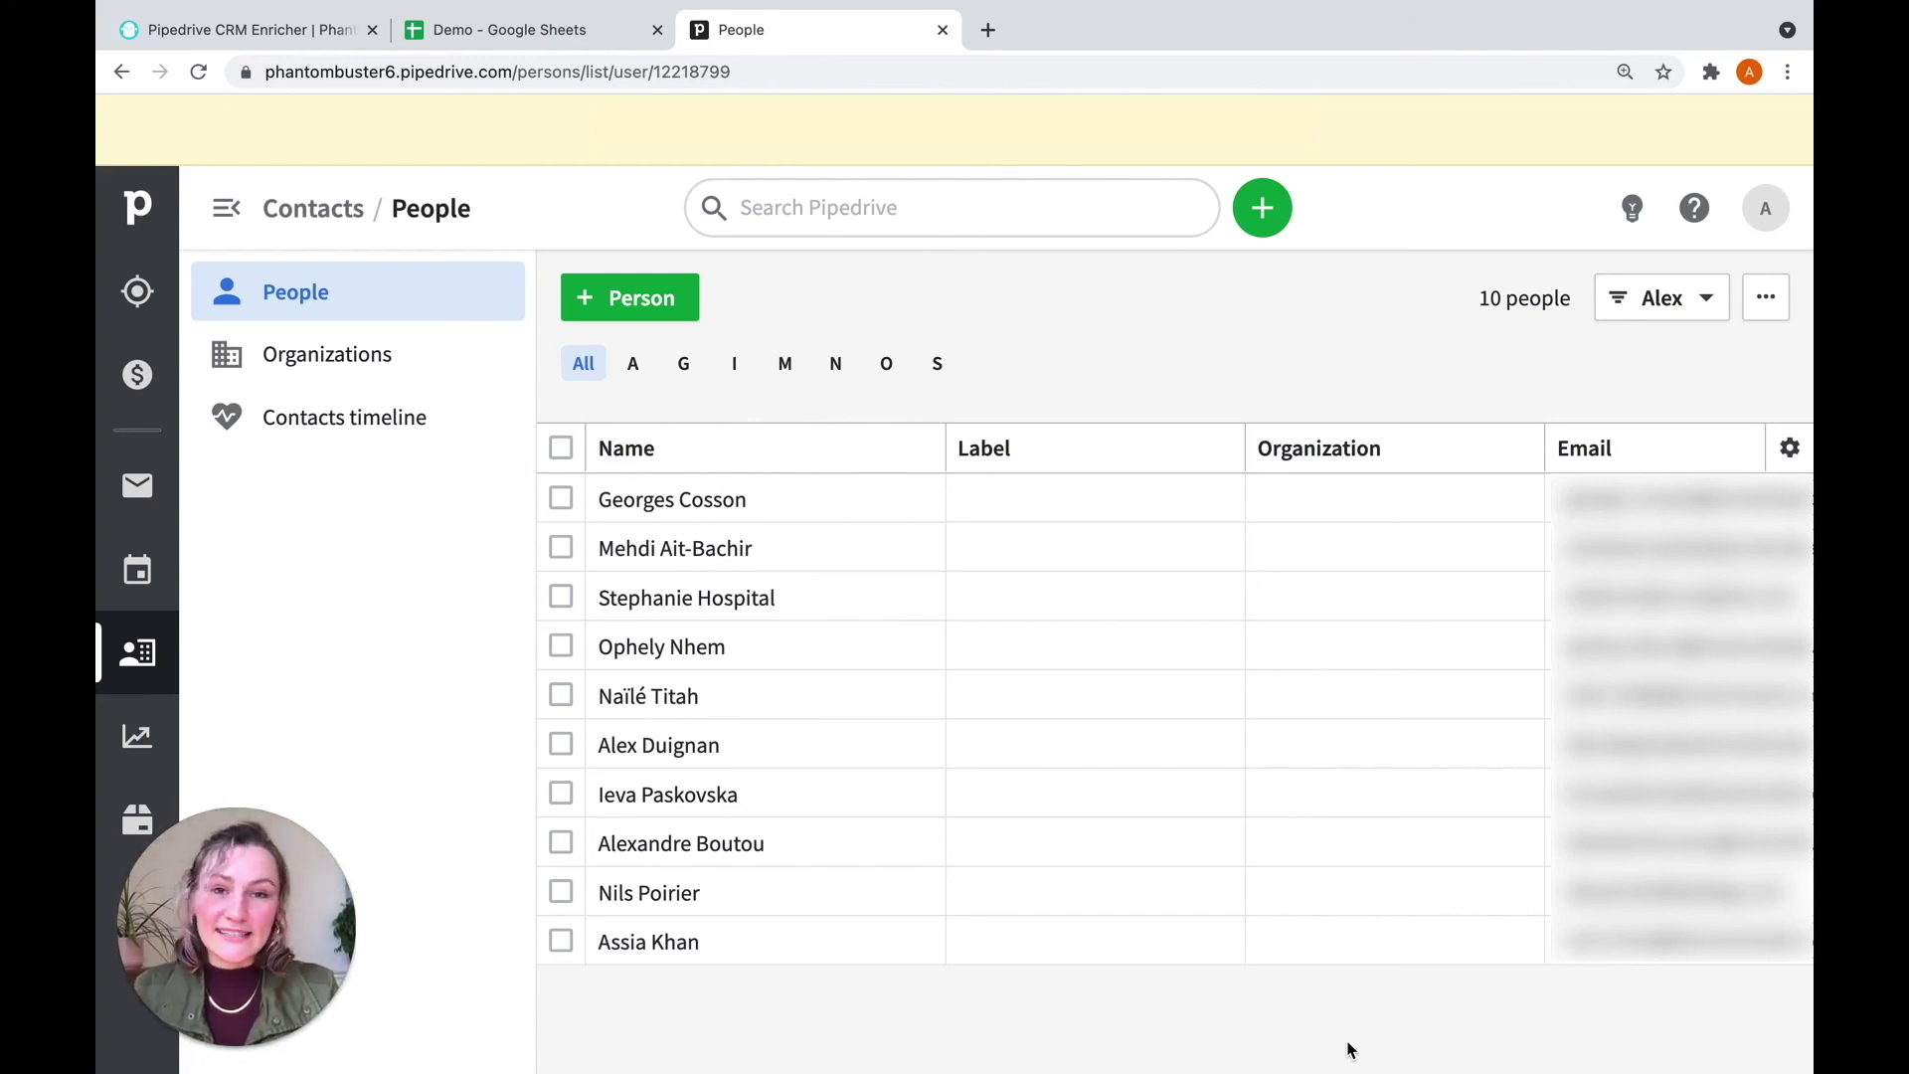
scroll(1310, 873, right, 10)
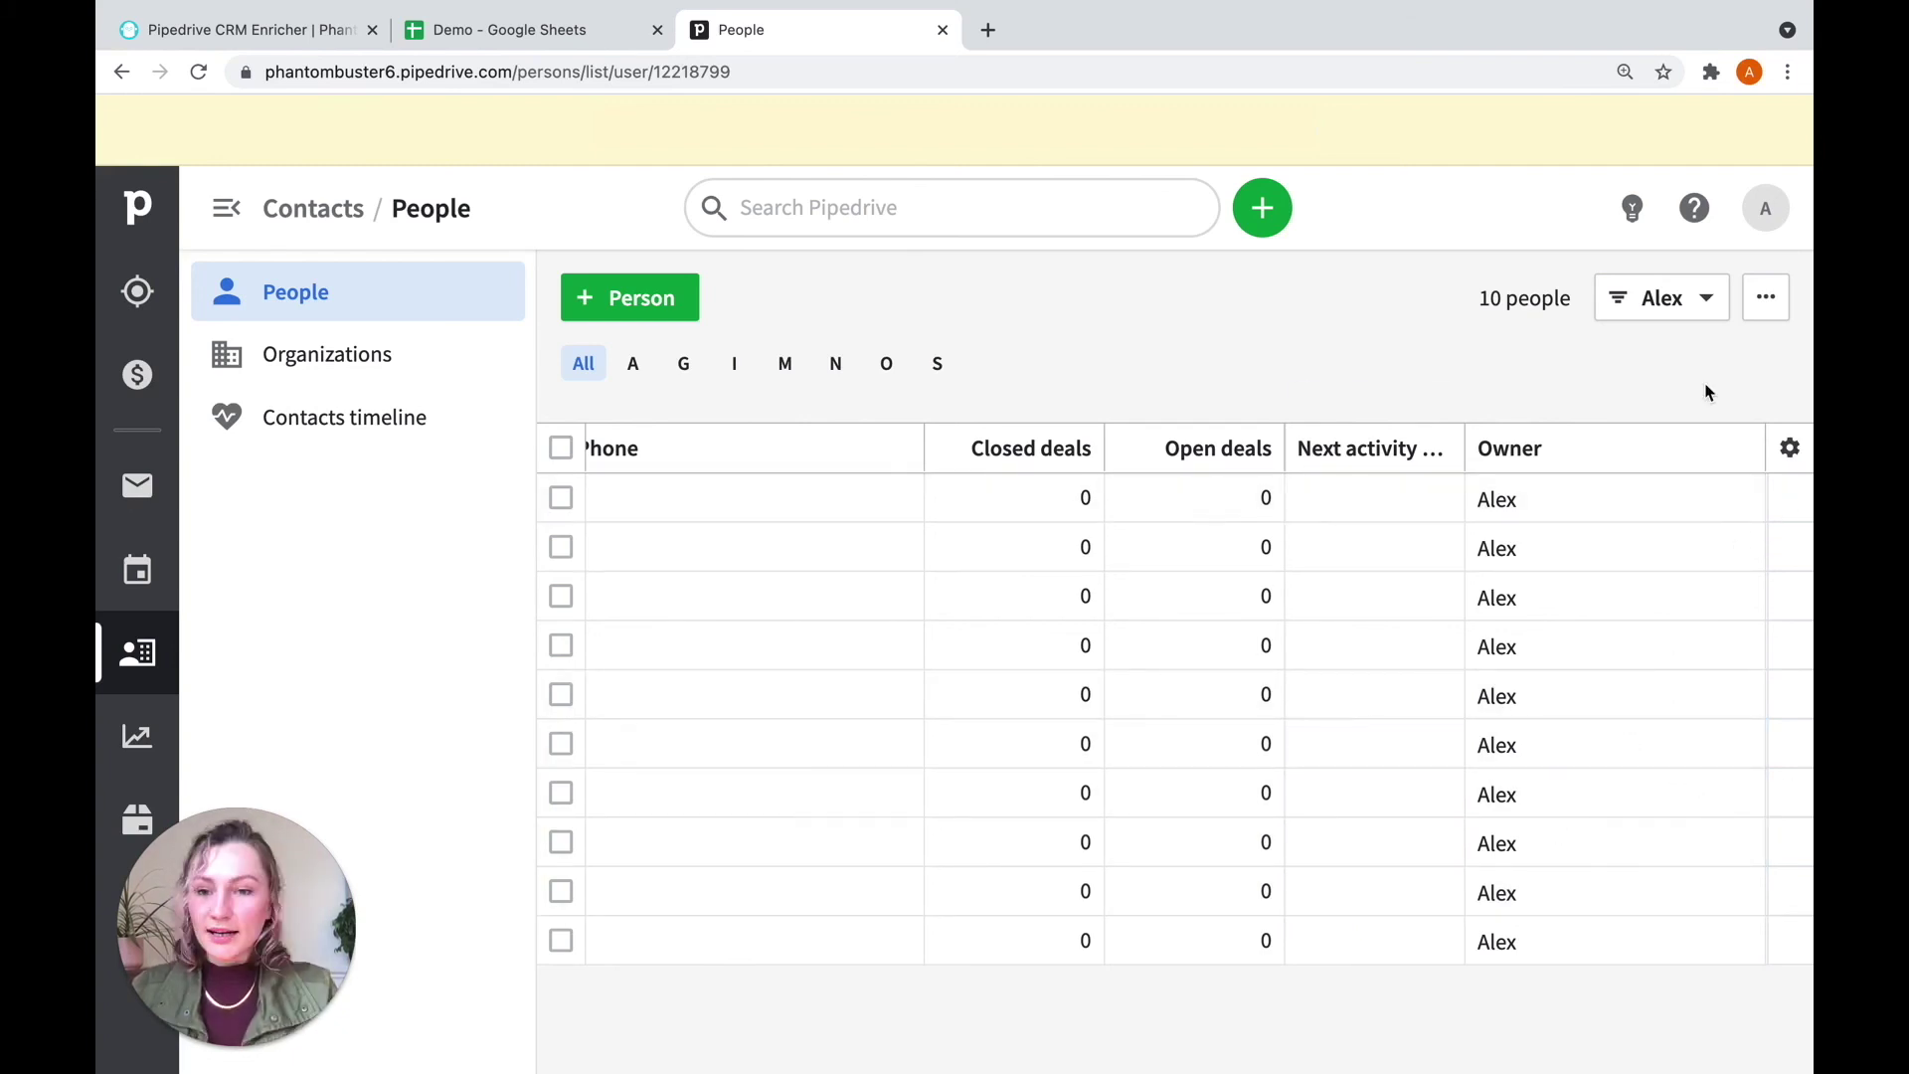
Step: Search 'comp' in the column settings and save the Company column to show companies like Phantombuster and Kostango
click(1789, 450)
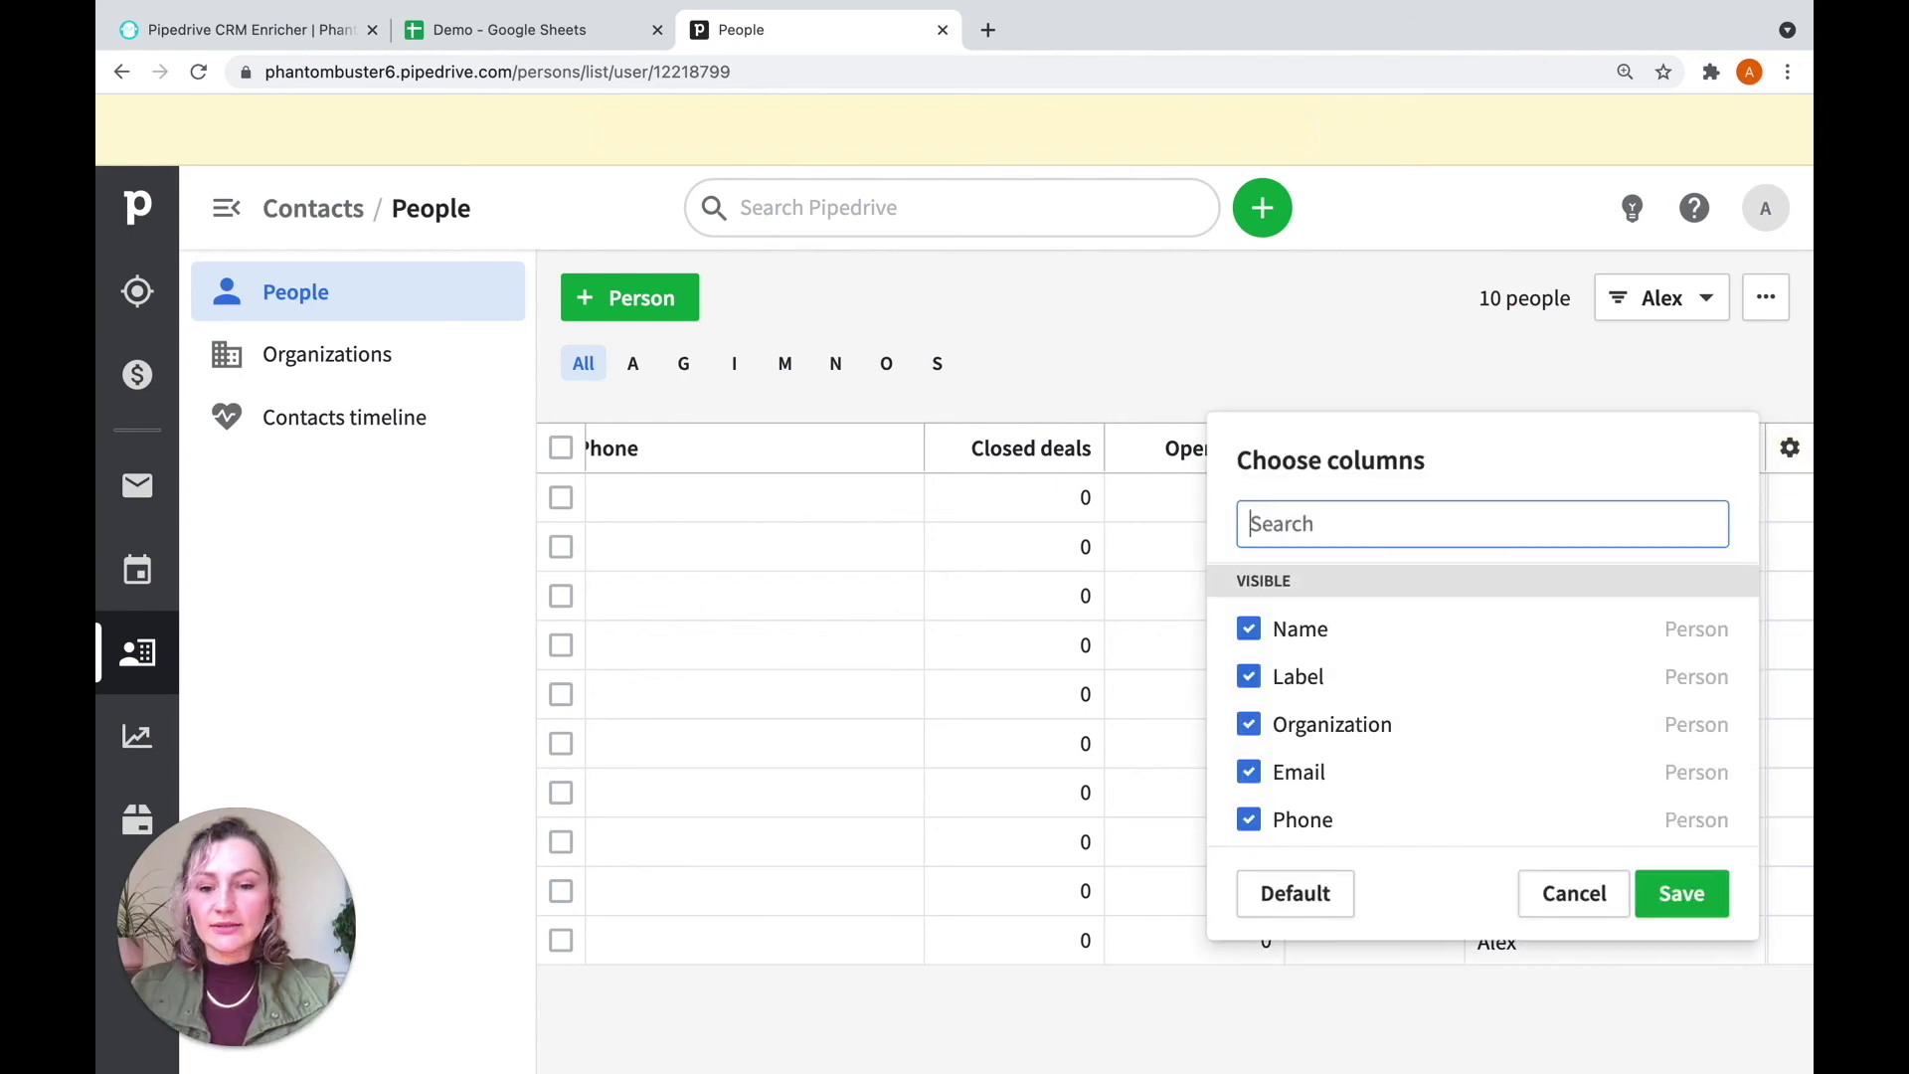
text(comp)
click(1249, 631)
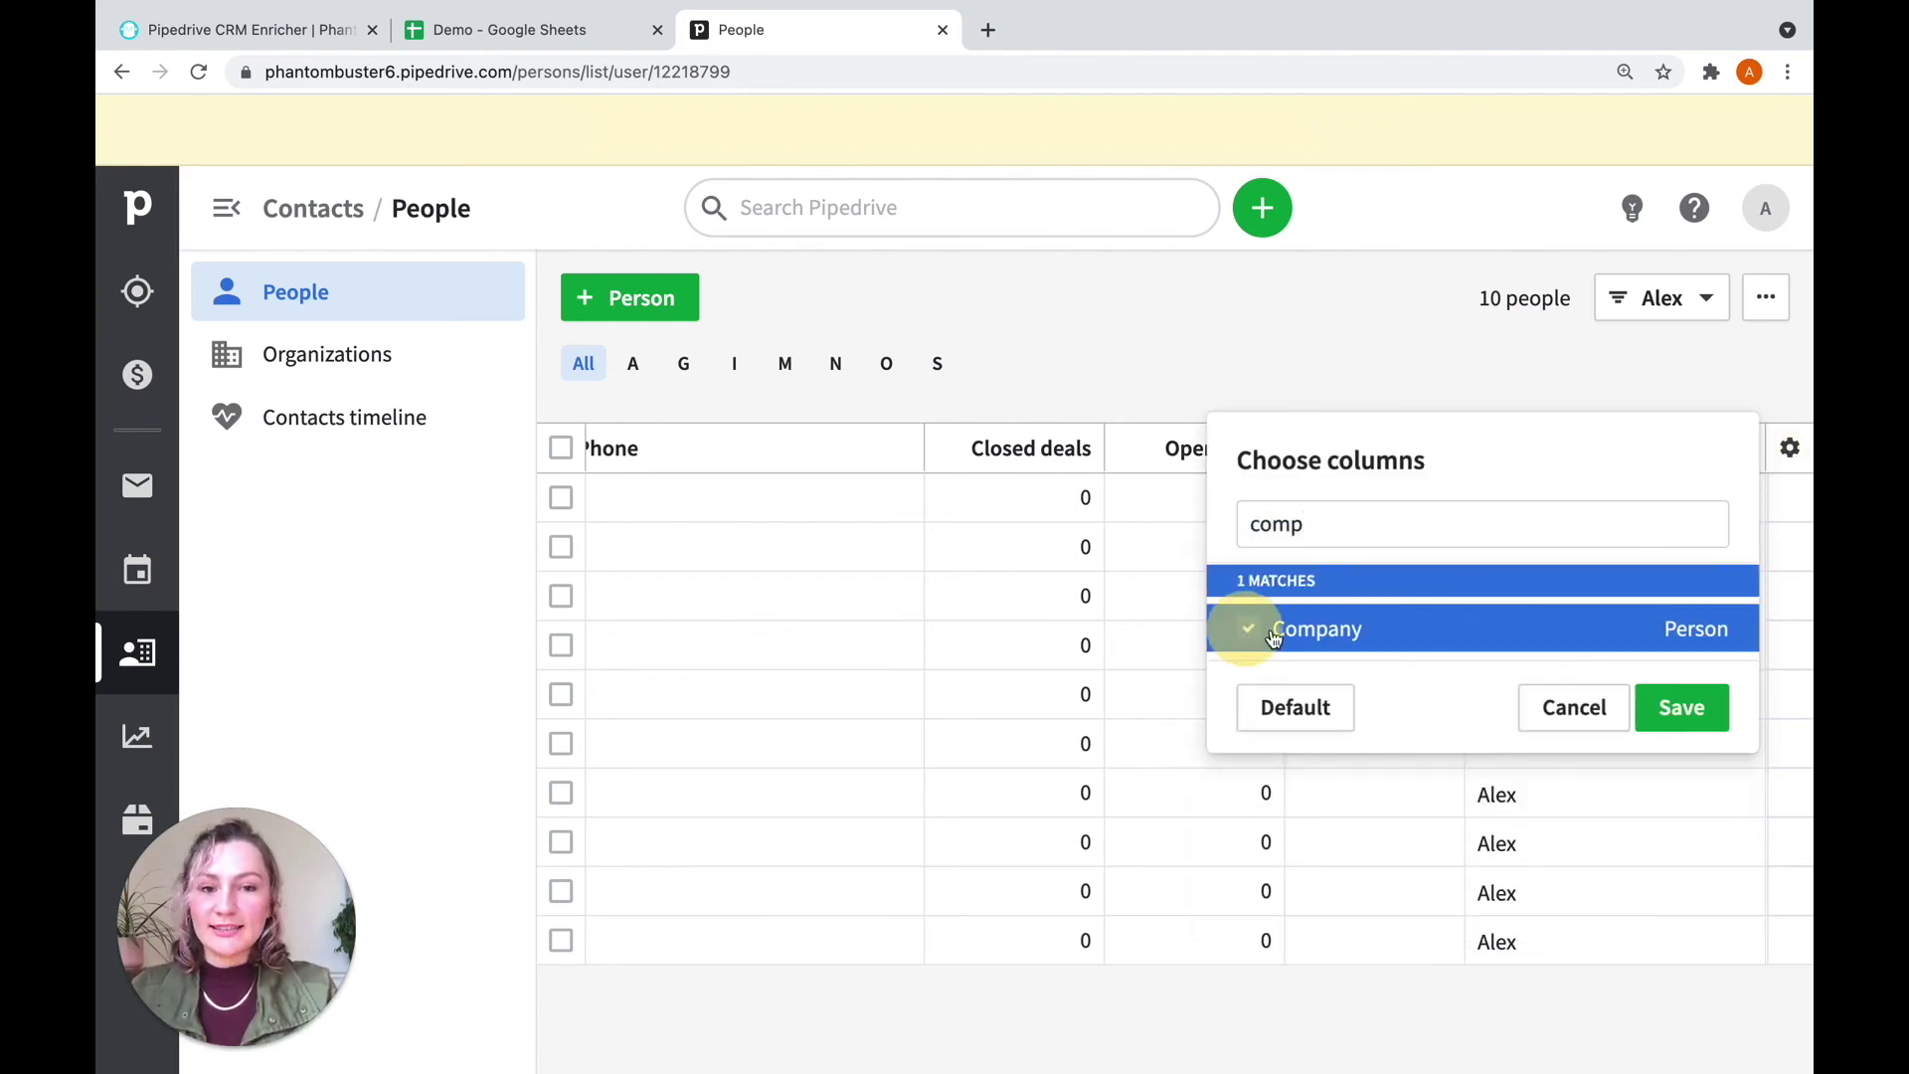
click(1687, 716)
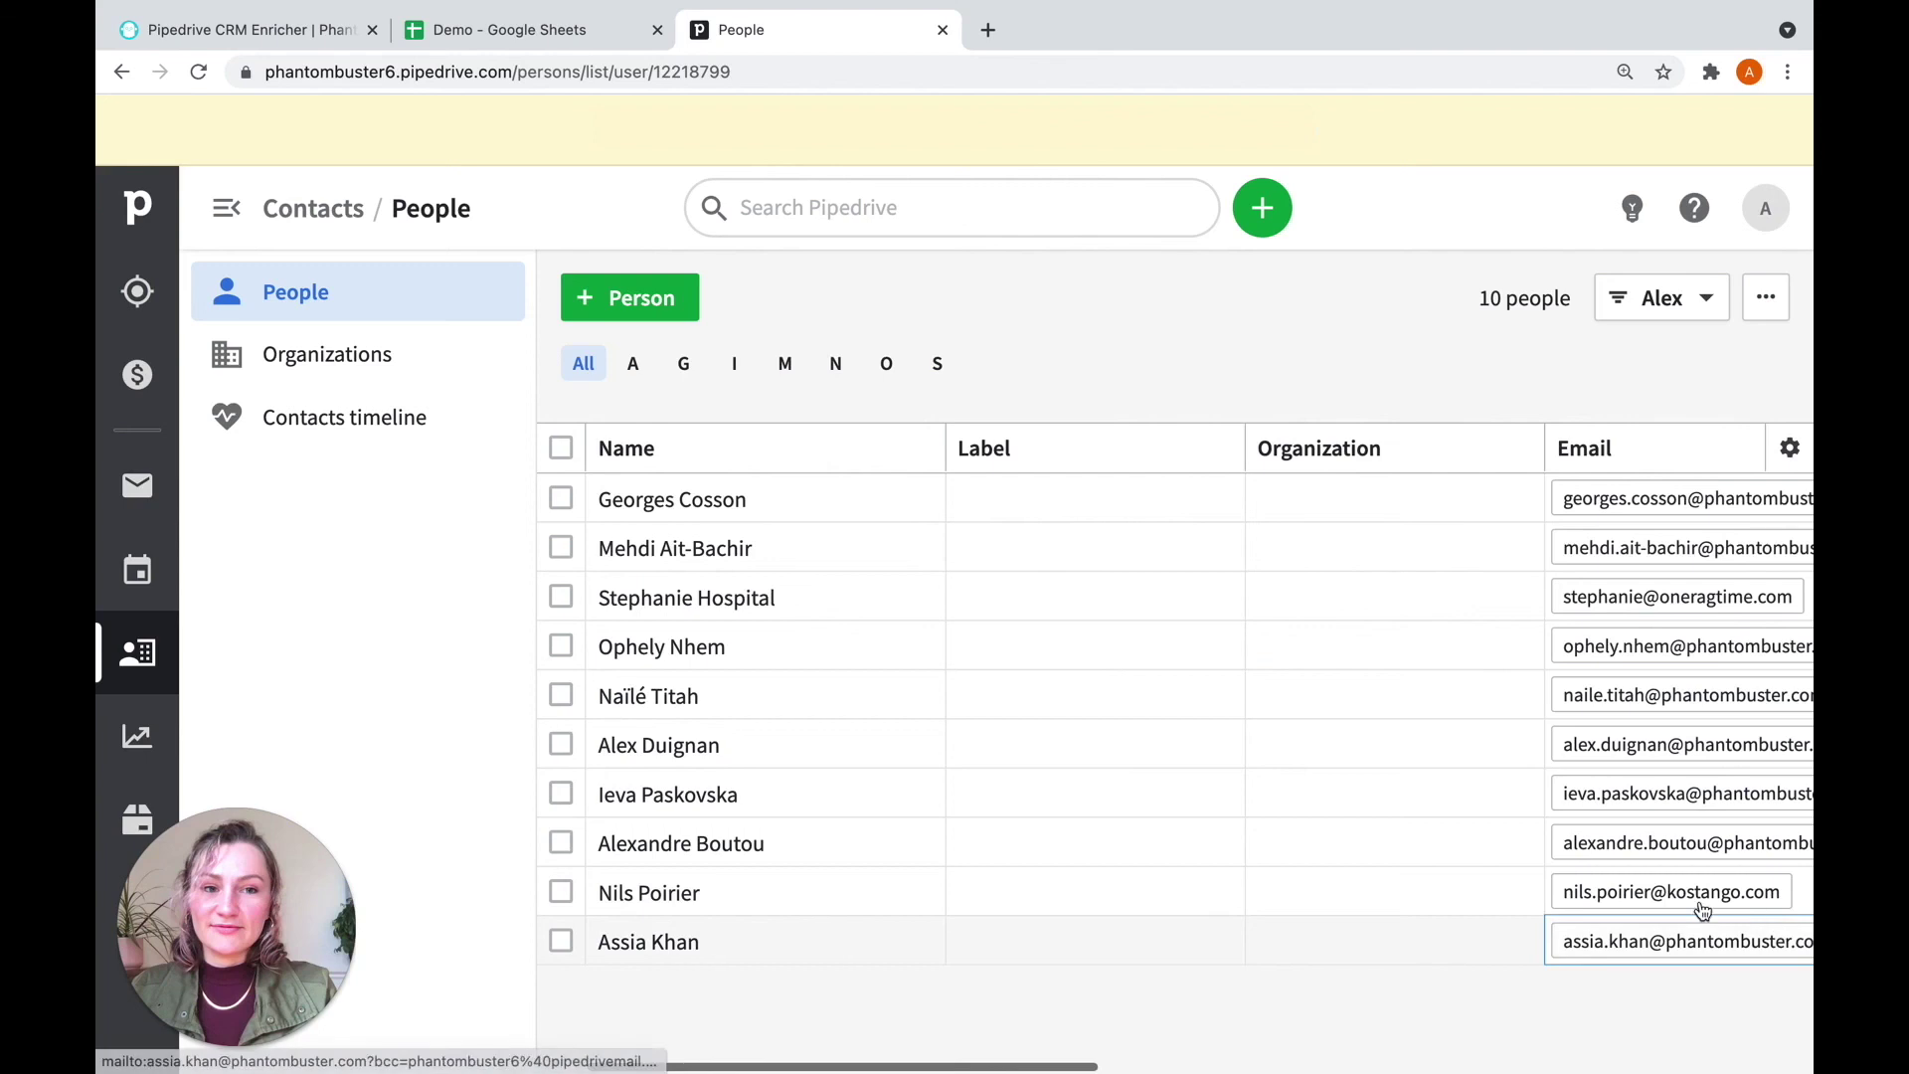
scroll(1663, 910, right, 10)
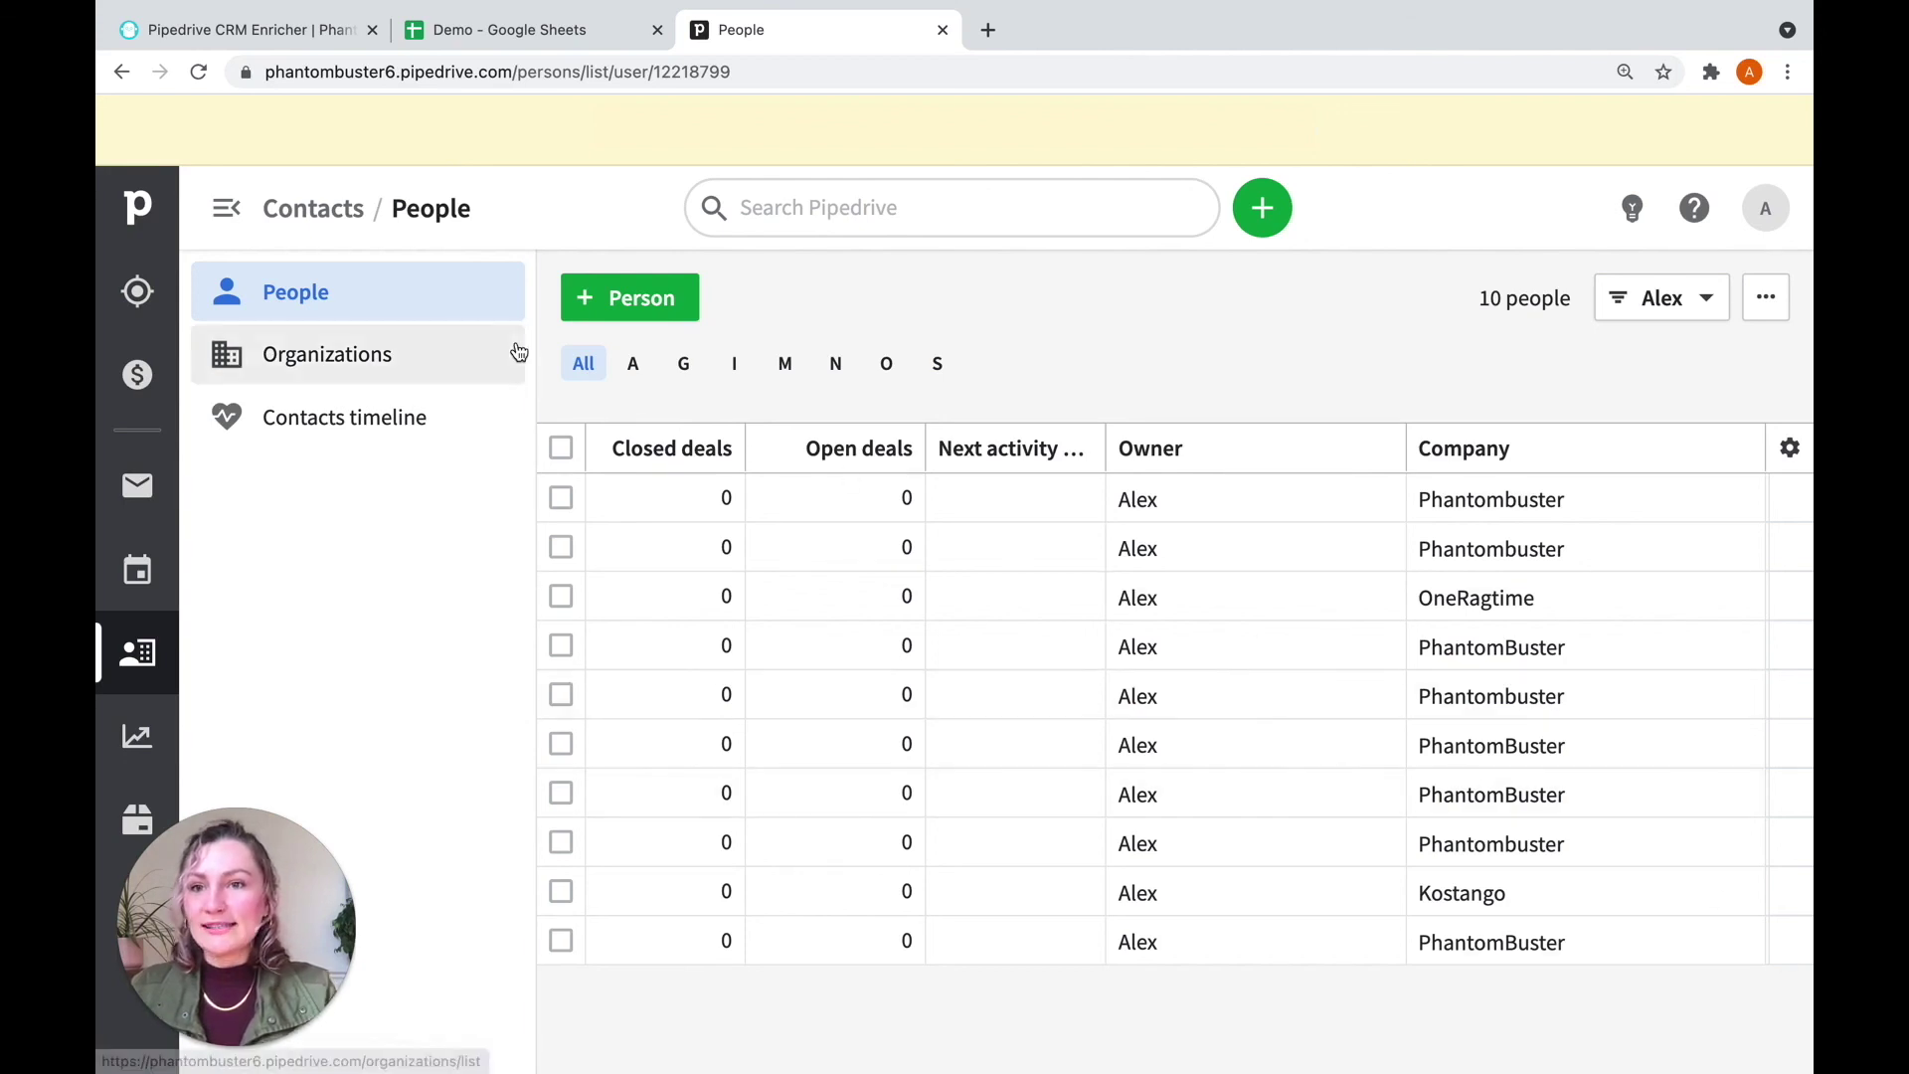
click(292, 31)
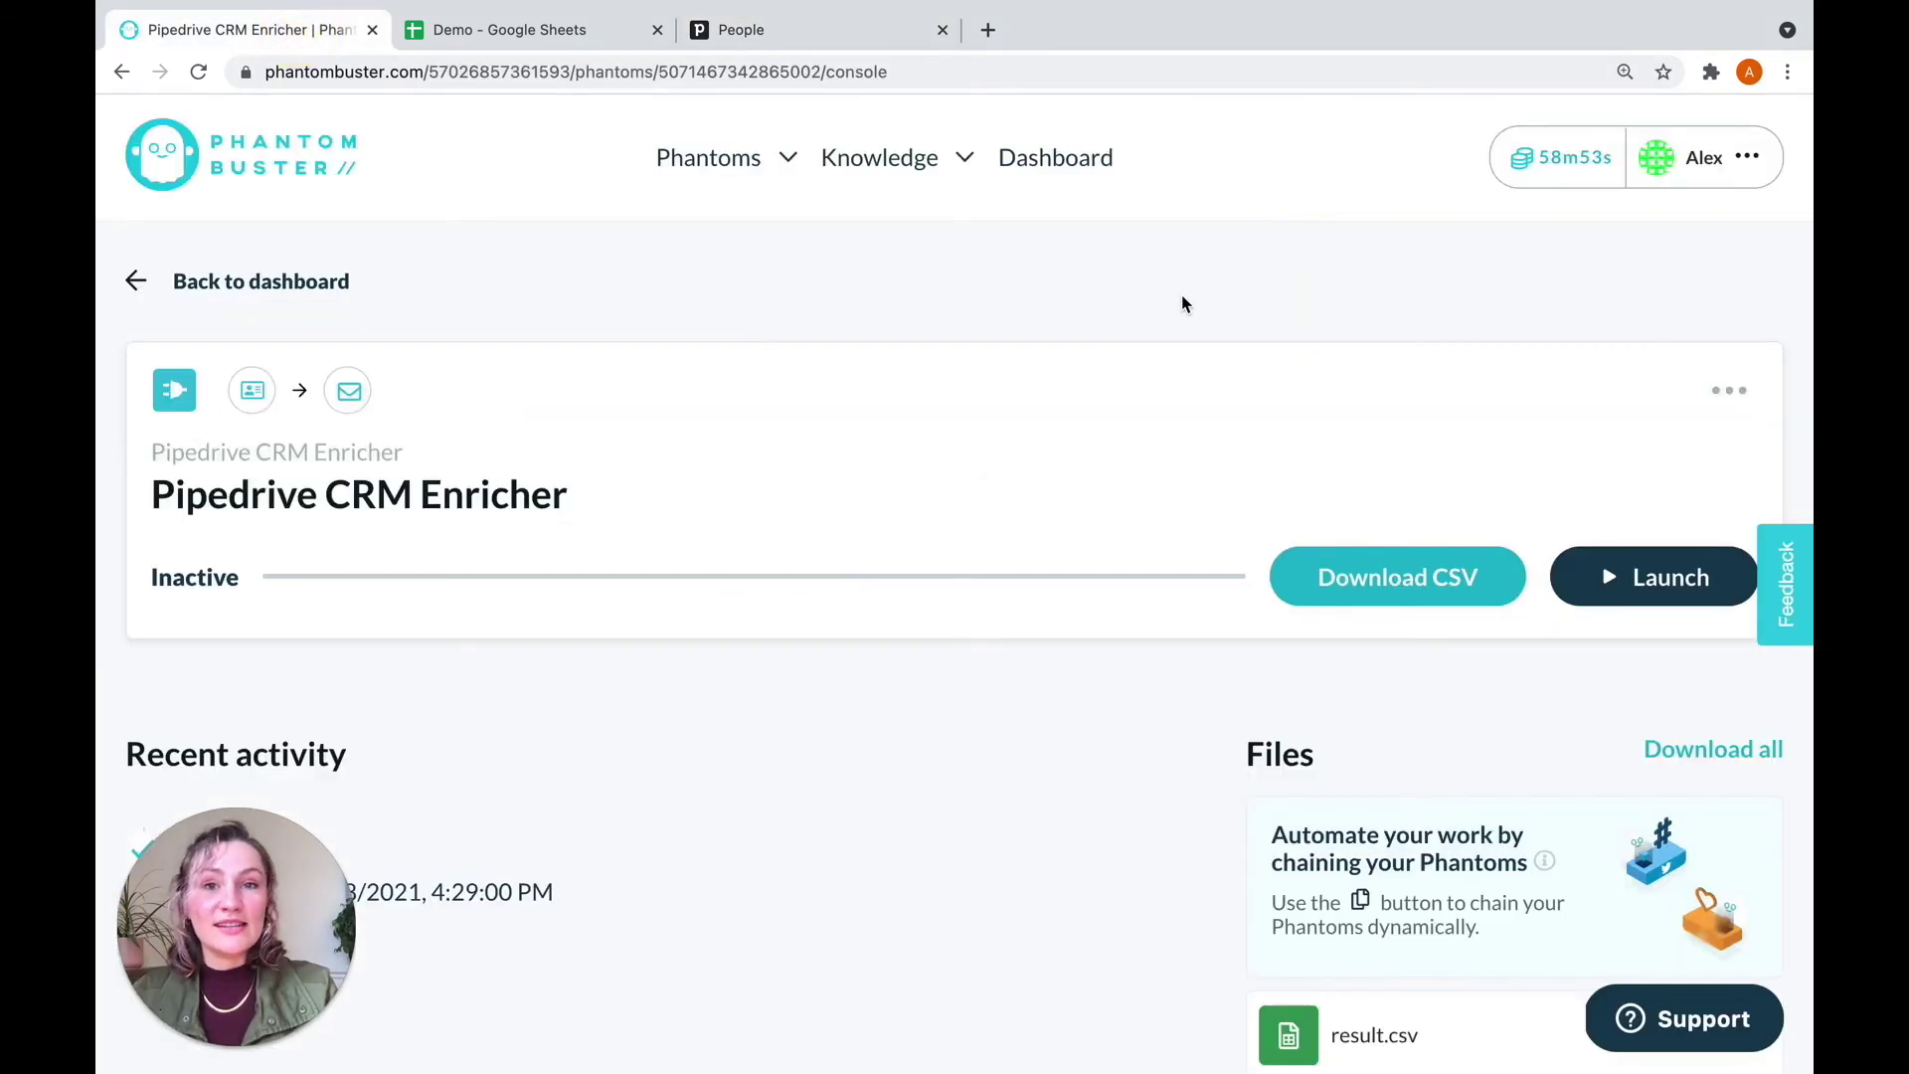